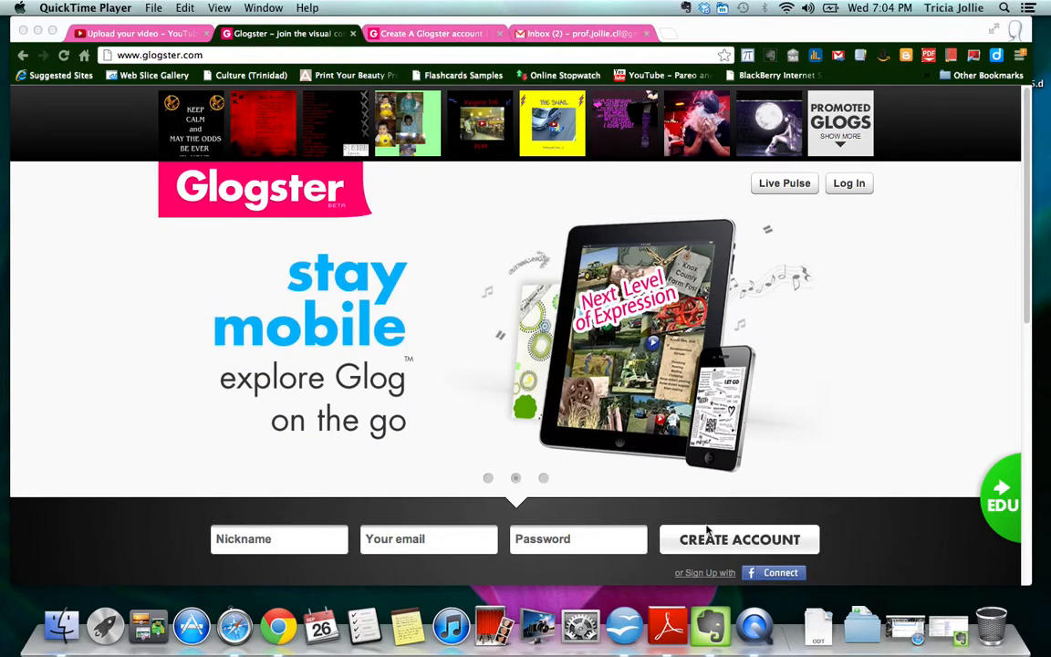
- Switch to the Create A Glogster account tab to show the sign-up form
left_click(444, 36)
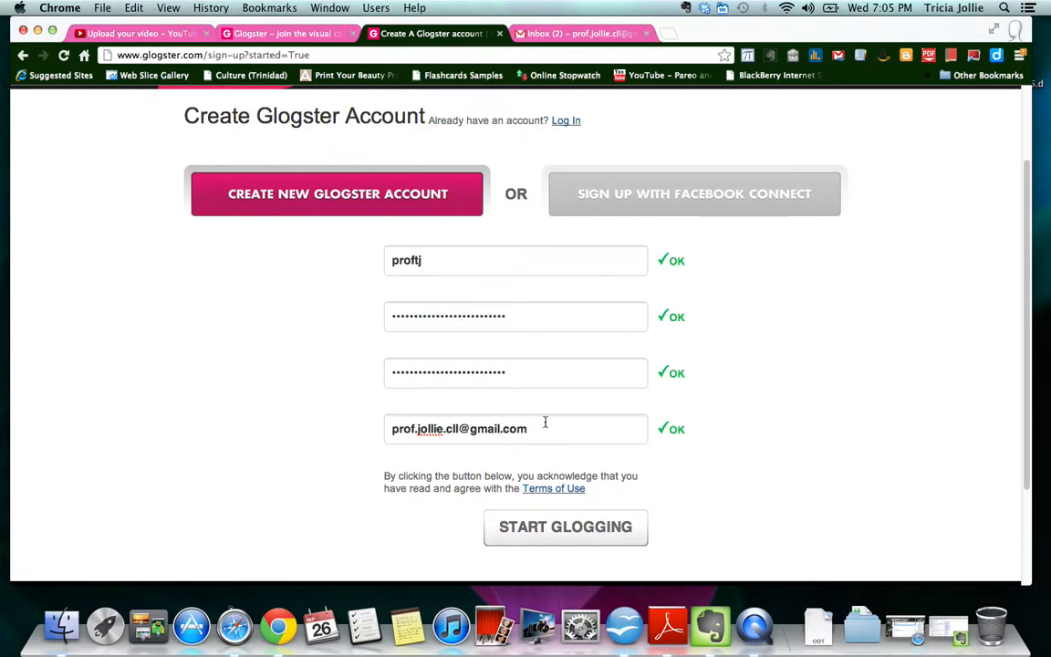
- Submit the completed sign-up form with START GLOGGING
left_click(573, 532)
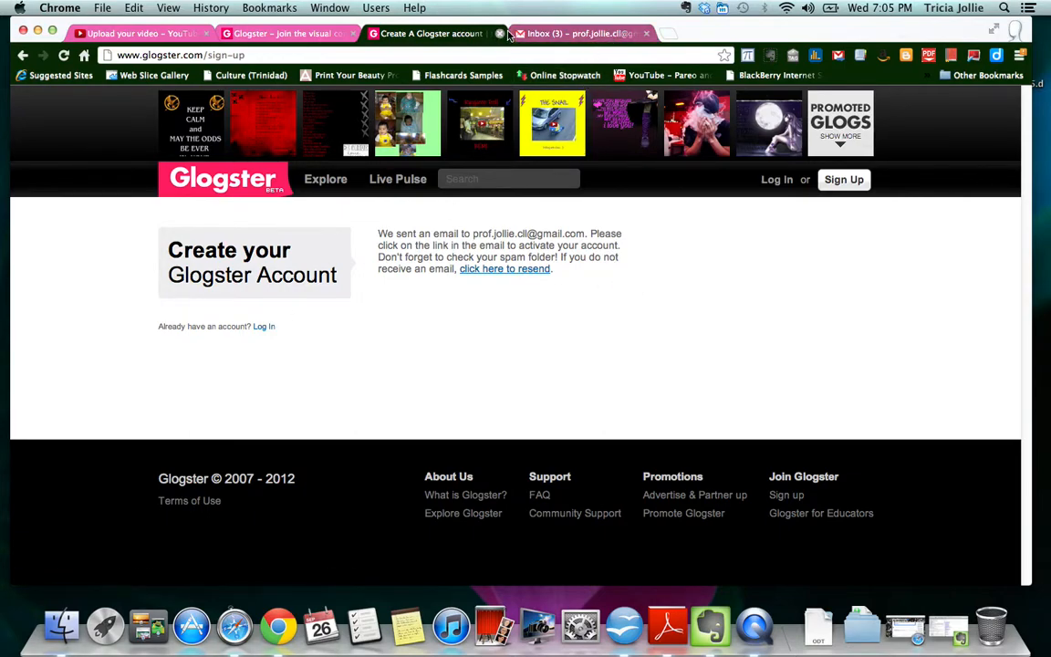
- Open the Welcome to Glogster email in Gmail, allow its images, and follow the authorization link
left_click(578, 34)
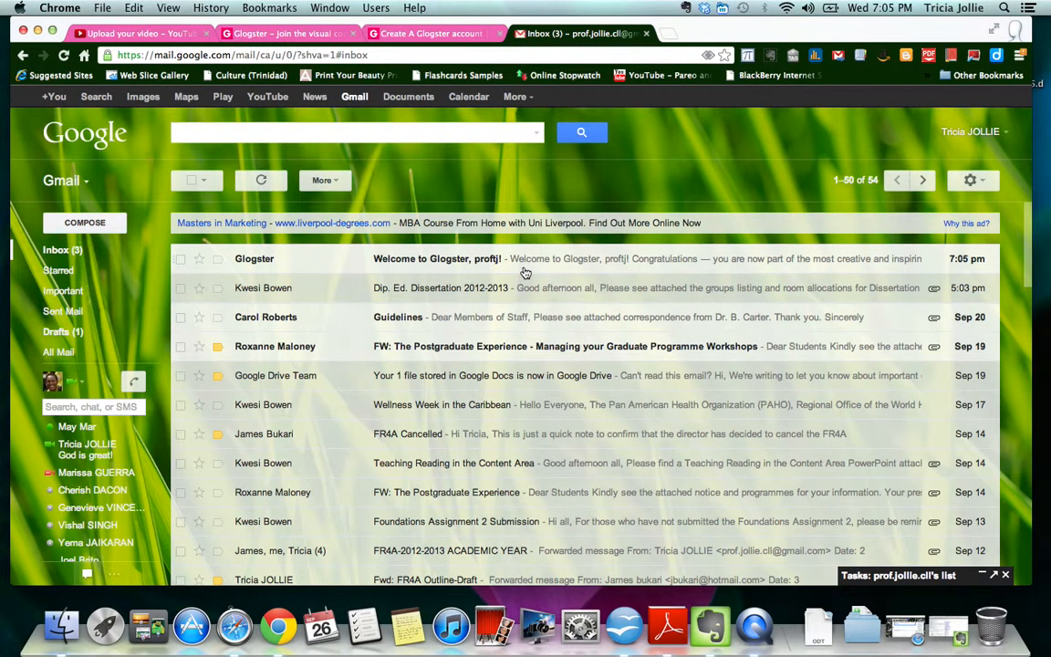
left_click(480, 264)
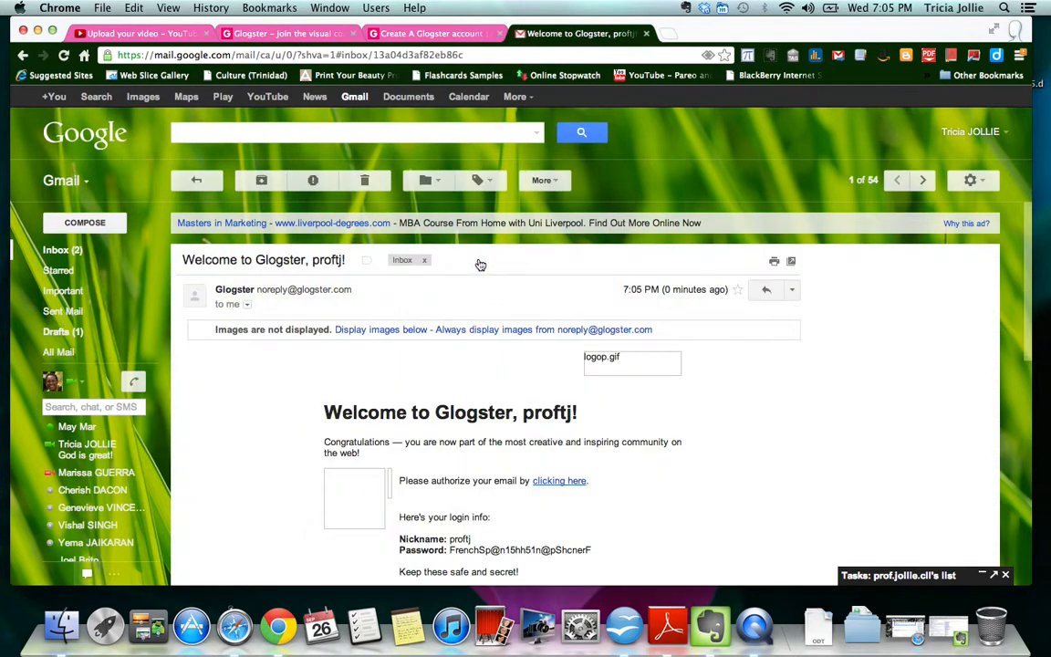
left_click(524, 330)
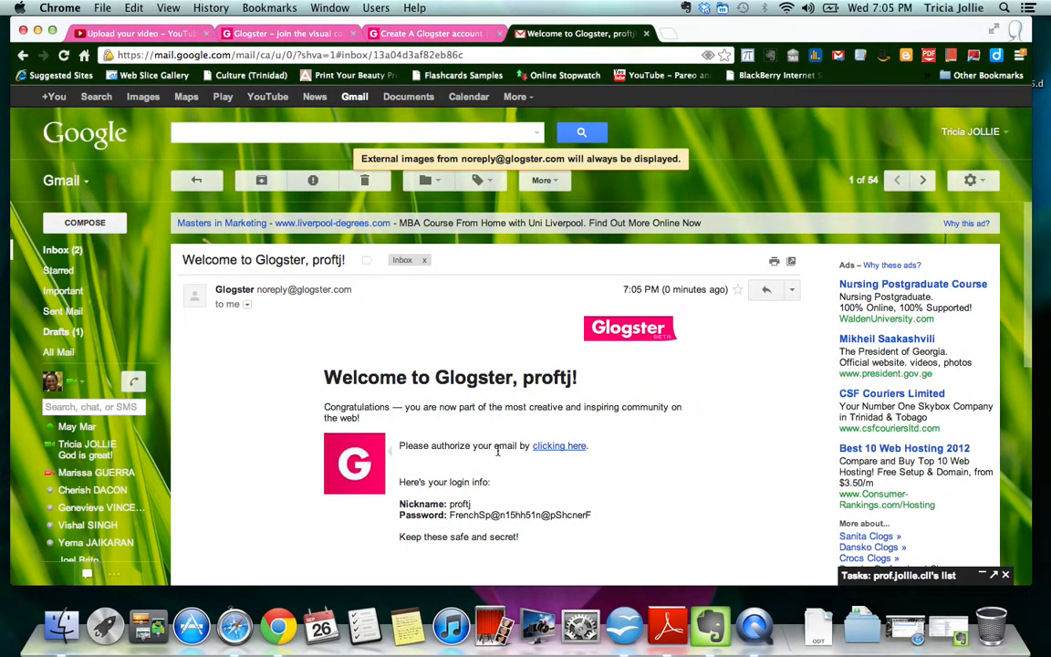
left_click(558, 447)
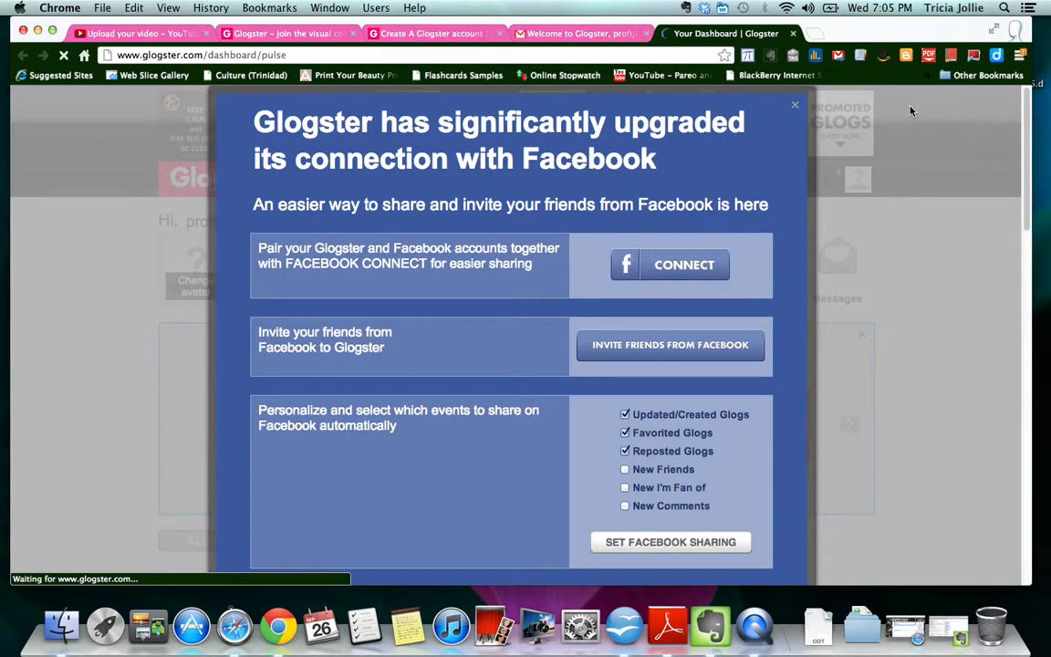
- Enter the account name, set country to Trinidad and Tobago, save, and close the template chooser
left_click(796, 108)
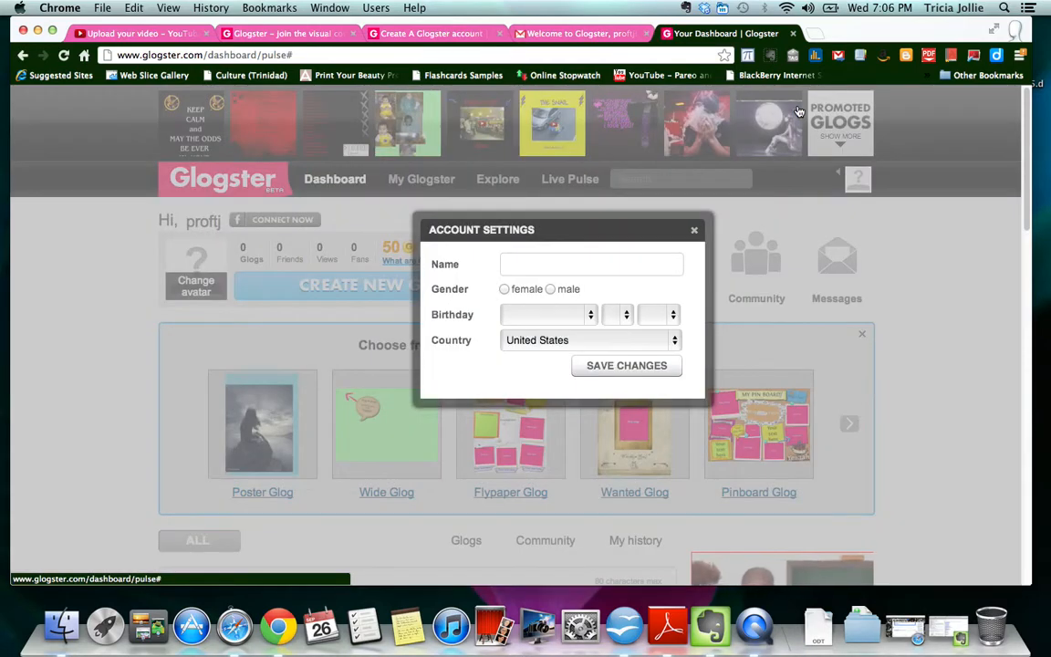
left_click(540, 265)
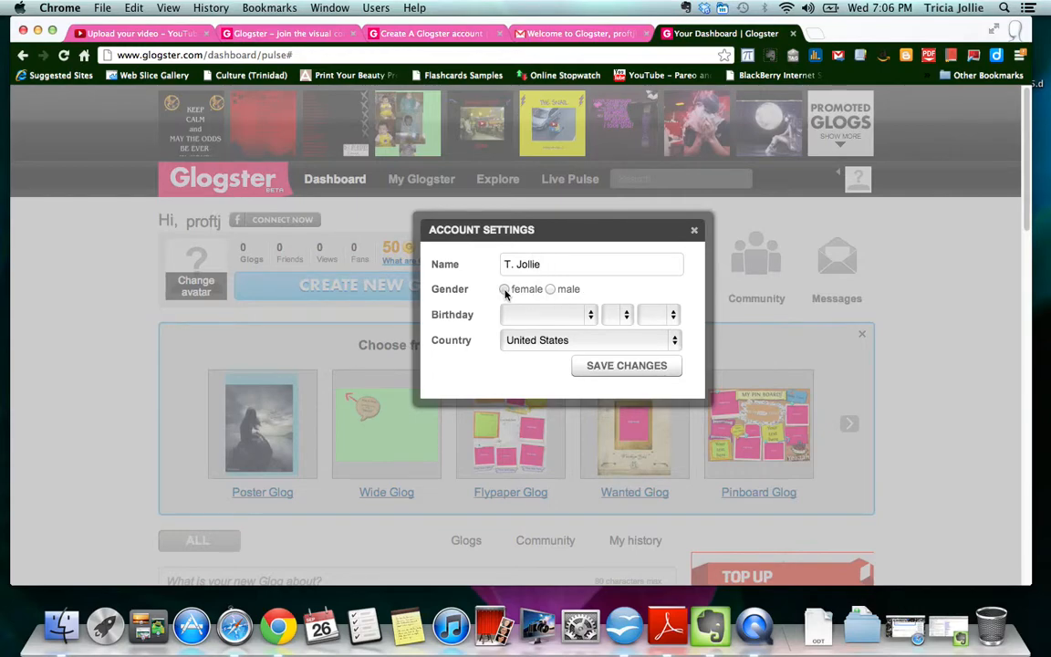
left_click(676, 342)
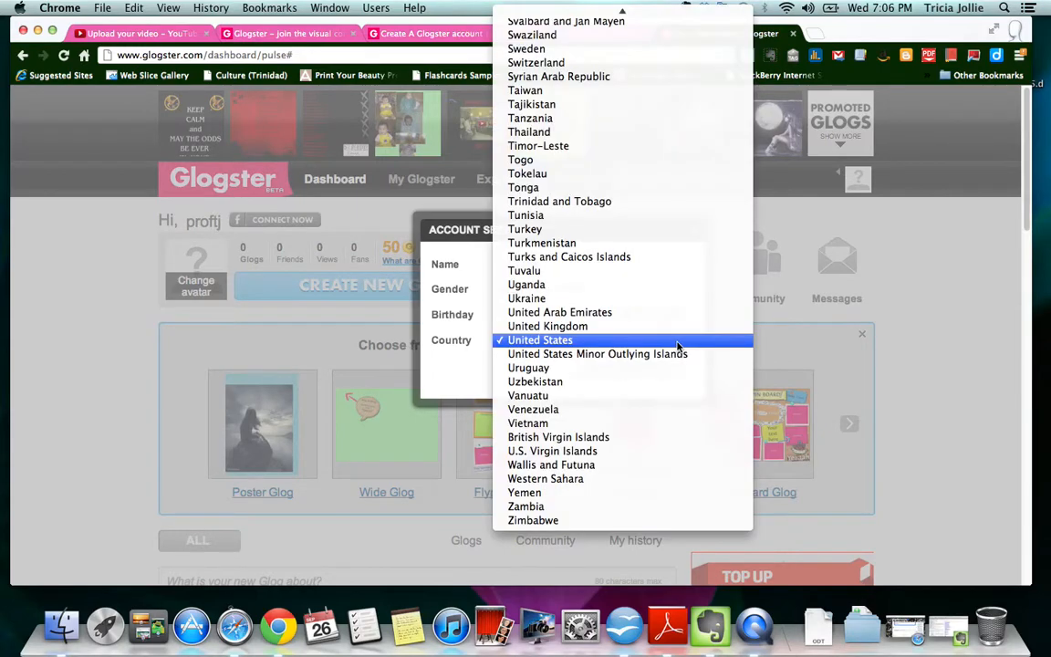
left_click(598, 201)
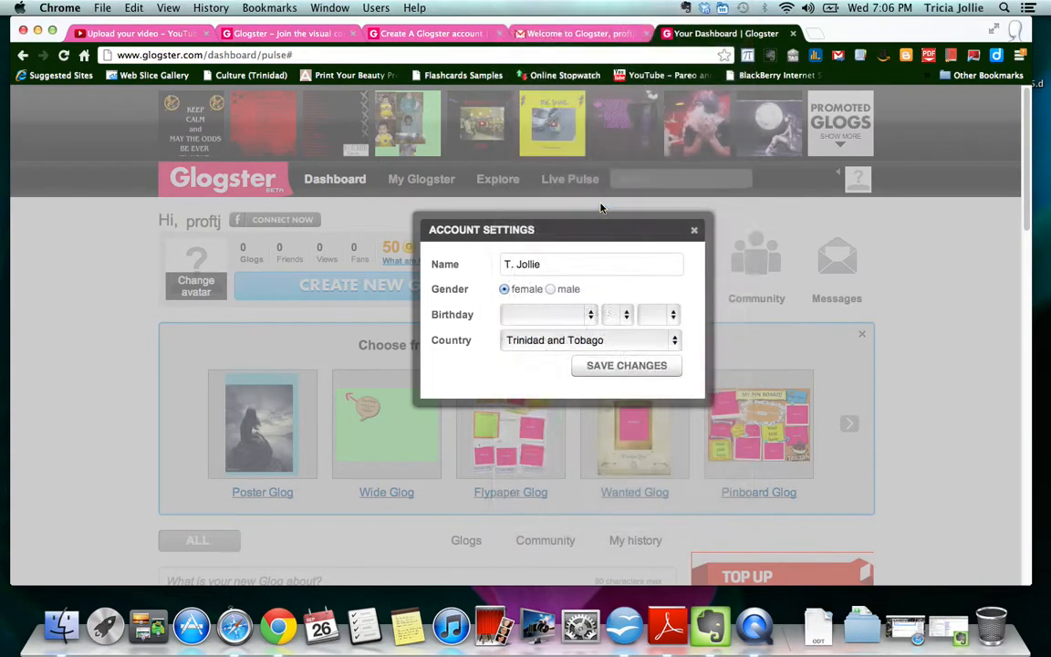
left_click(649, 370)
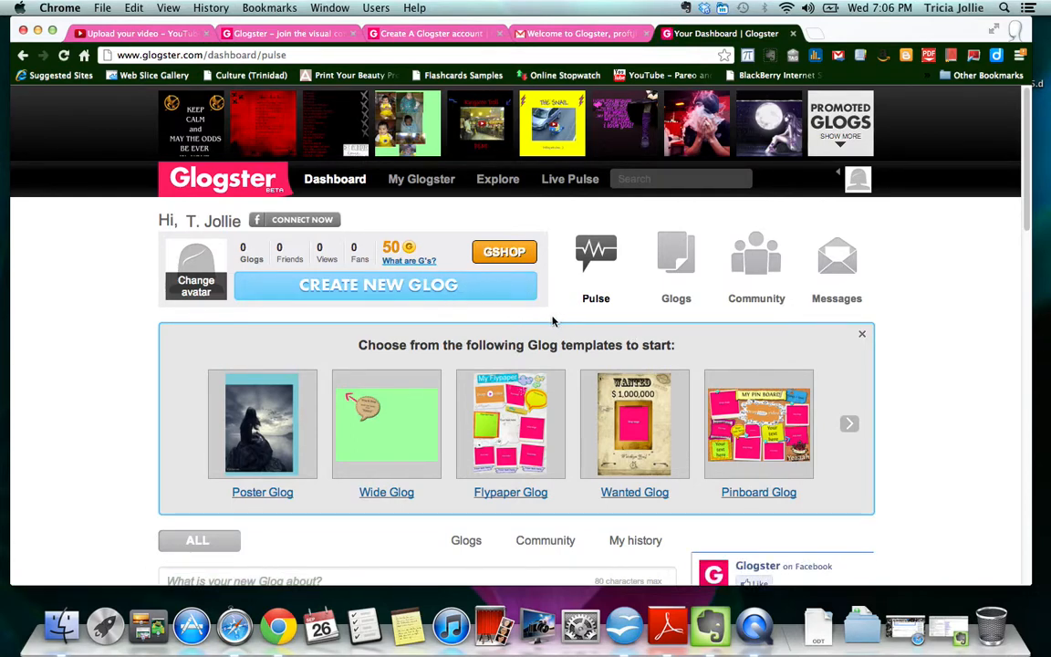
left_click(435, 289)
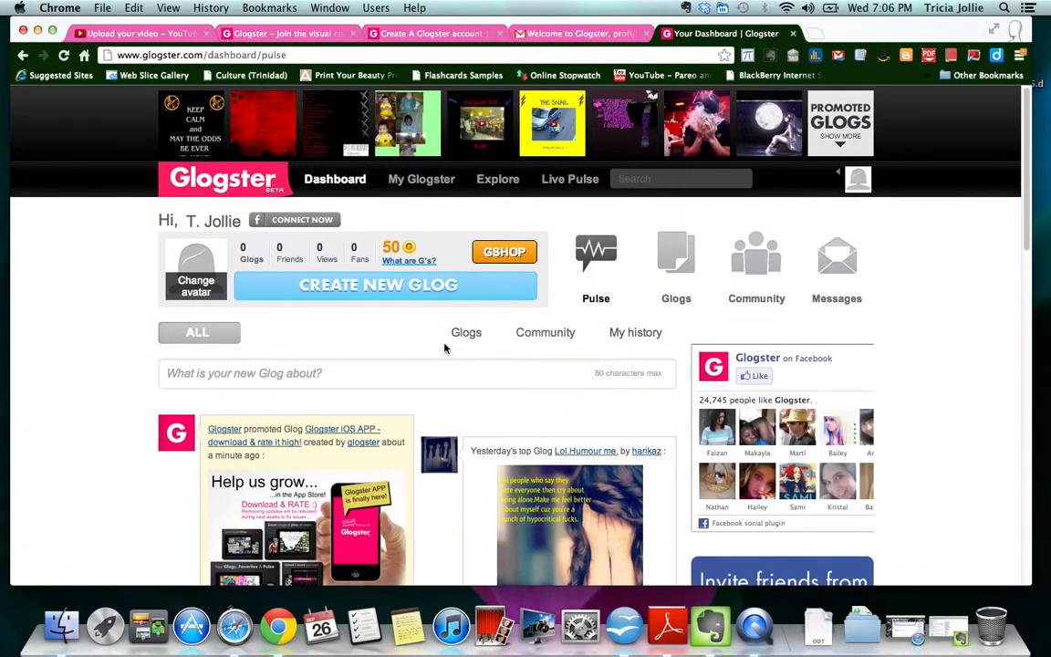
- Browse the template carousel and start a new glog from the Wishlist Glog template
left_click(420, 289)
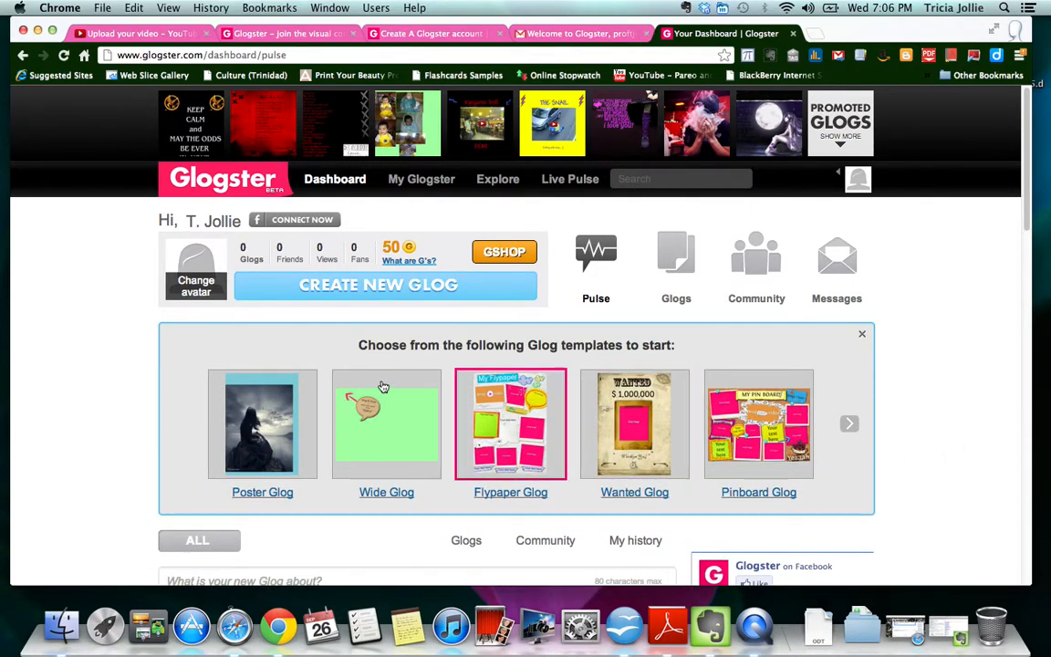
left_click(850, 429)
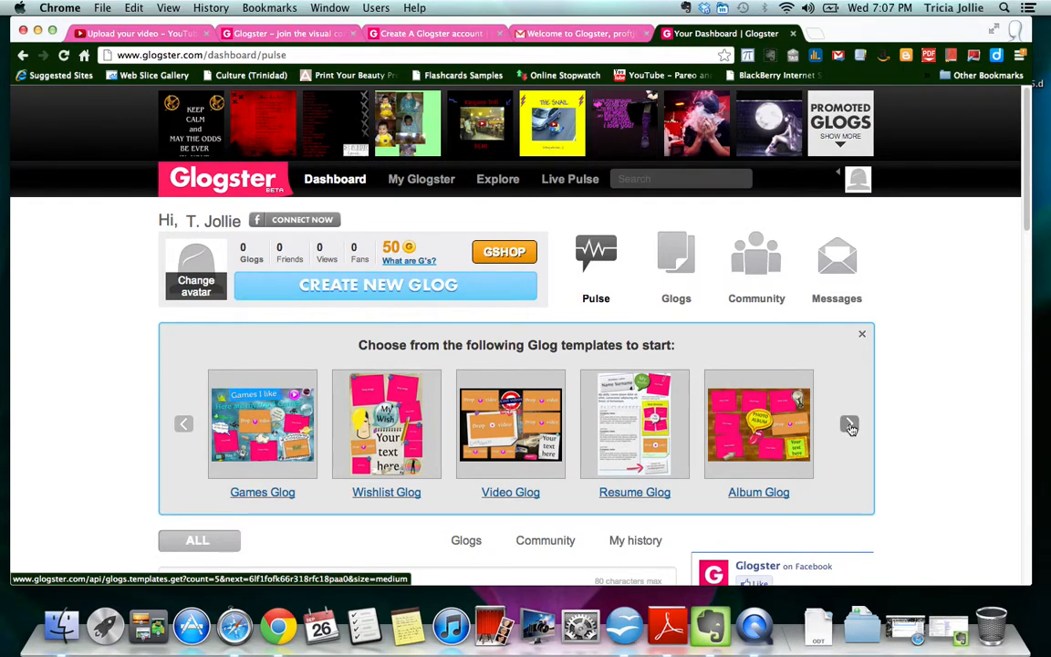
left_click(850, 425)
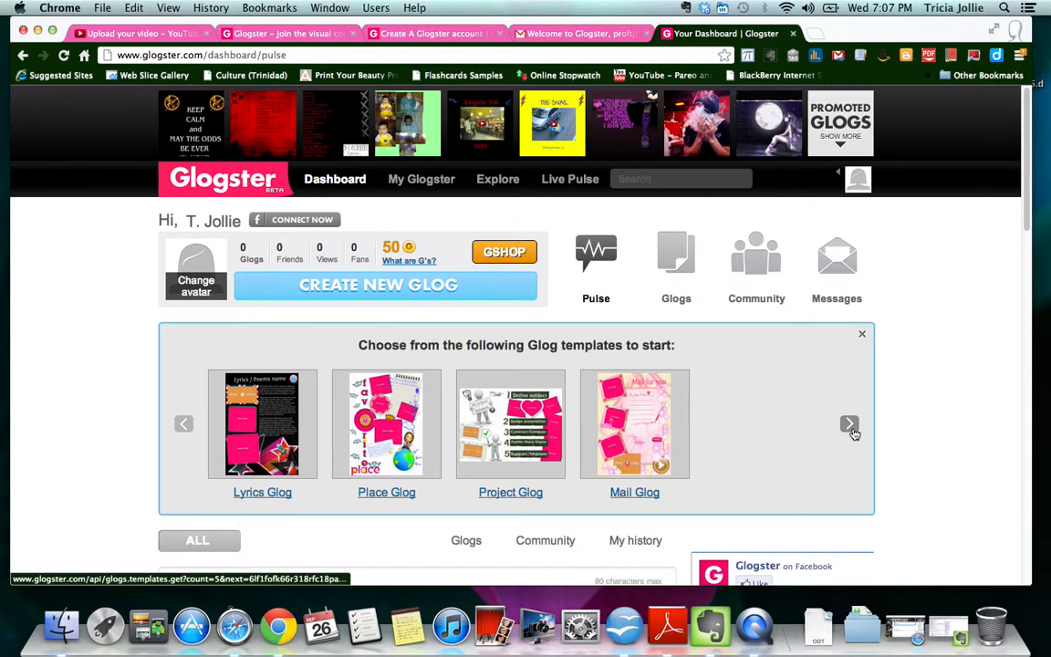
left_click(850, 426)
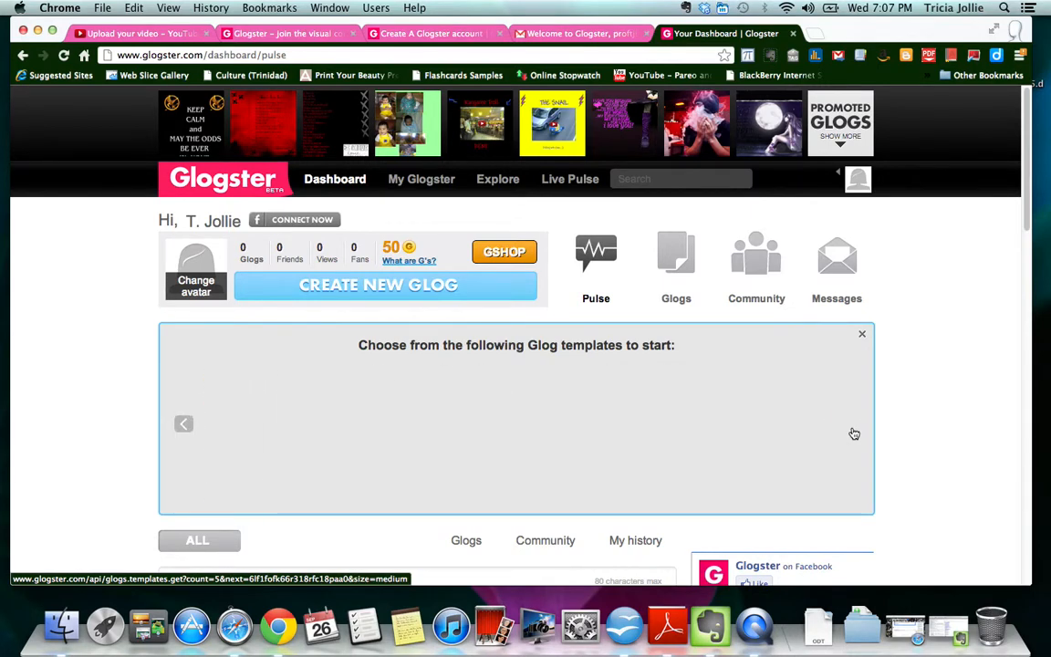
left_click(184, 424)
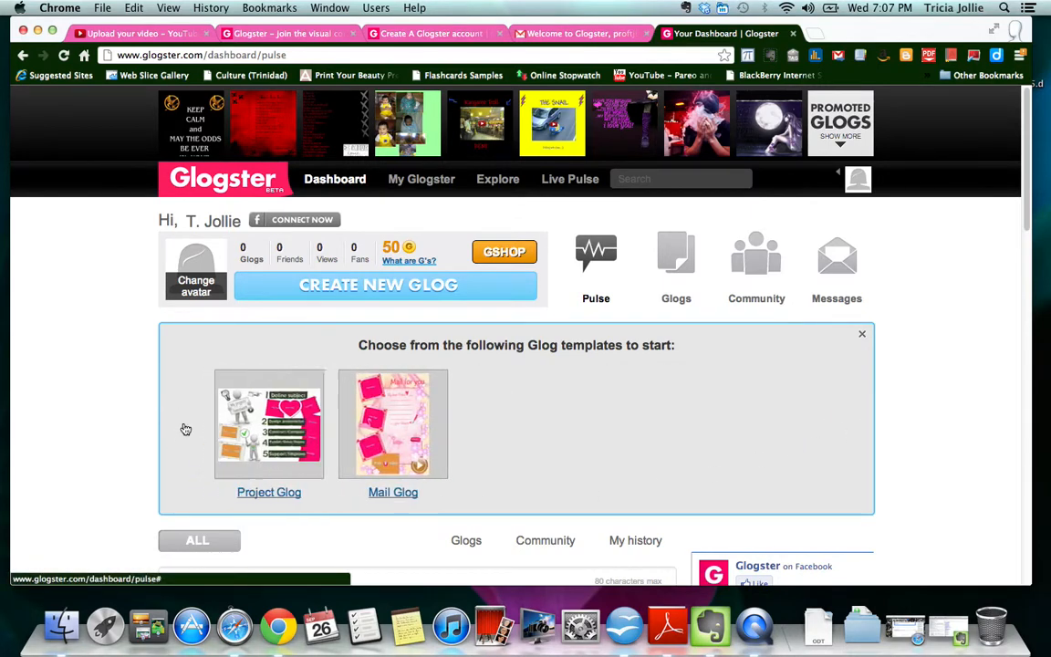
left_click(187, 427)
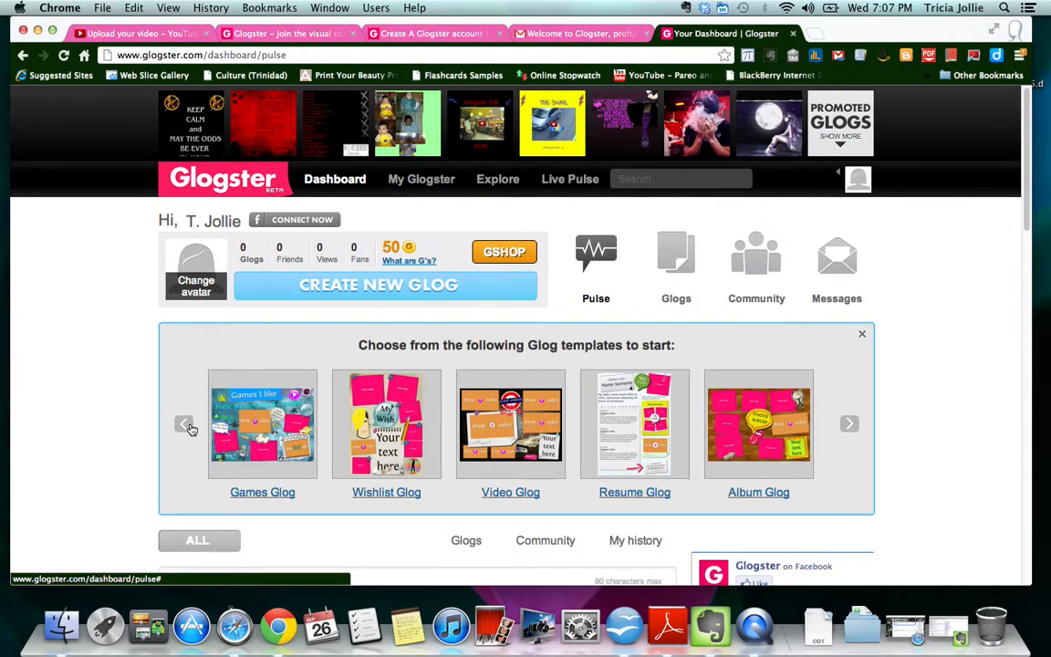
left_click(399, 415)
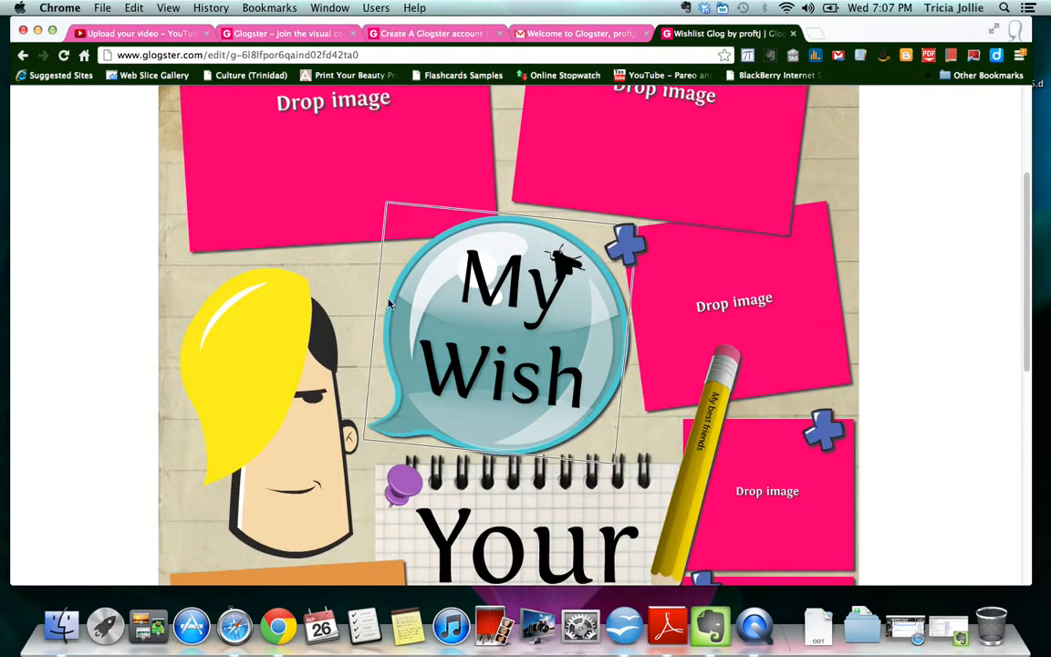
- Scroll over the Wishlist glog's My Wish title, notepad and media placeholders, then close the tools
scroll(244, 252, "up", 2)
scroll(251, 259, "up", 3)
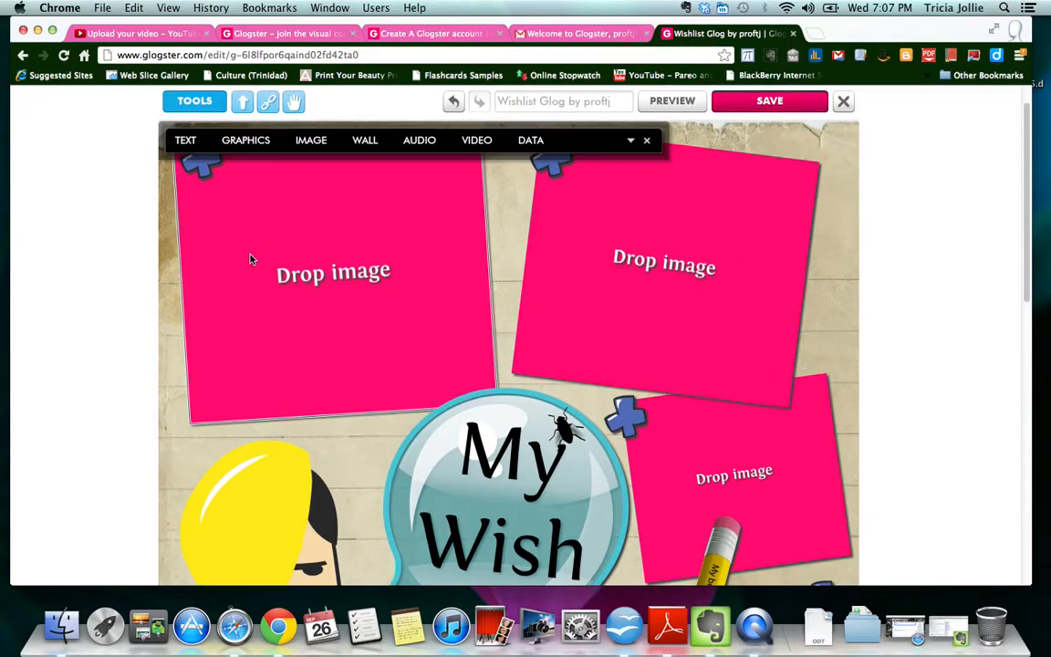
scroll(434, 331, "down", 5)
scroll(435, 333, "down", 5)
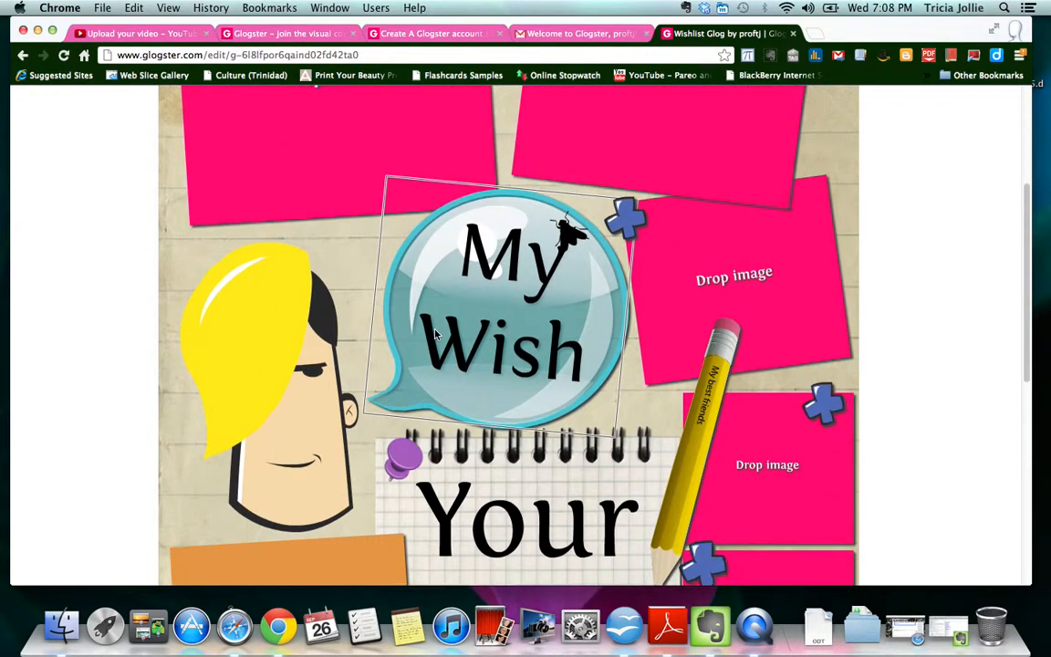
scroll(435, 331, "down", 1)
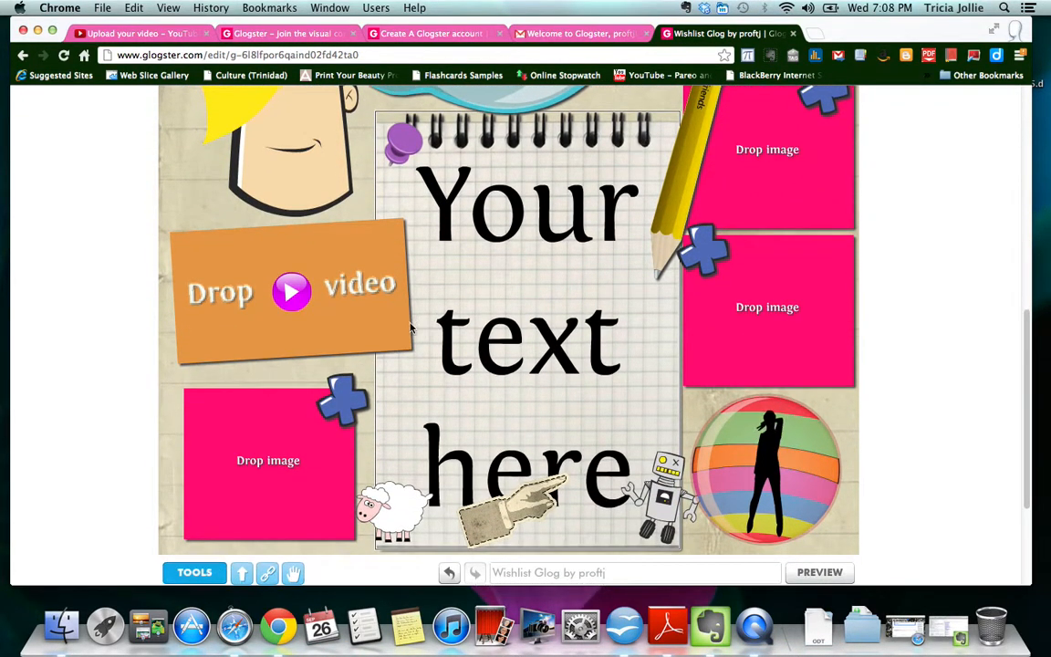
scroll(332, 242, "up", 10)
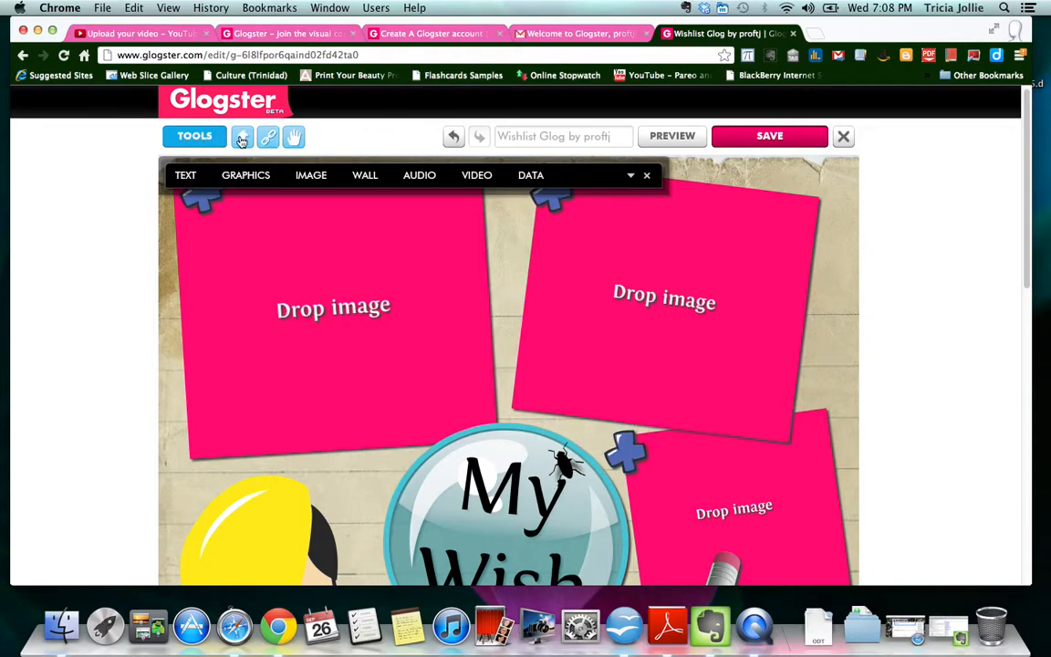
left_click(199, 137)
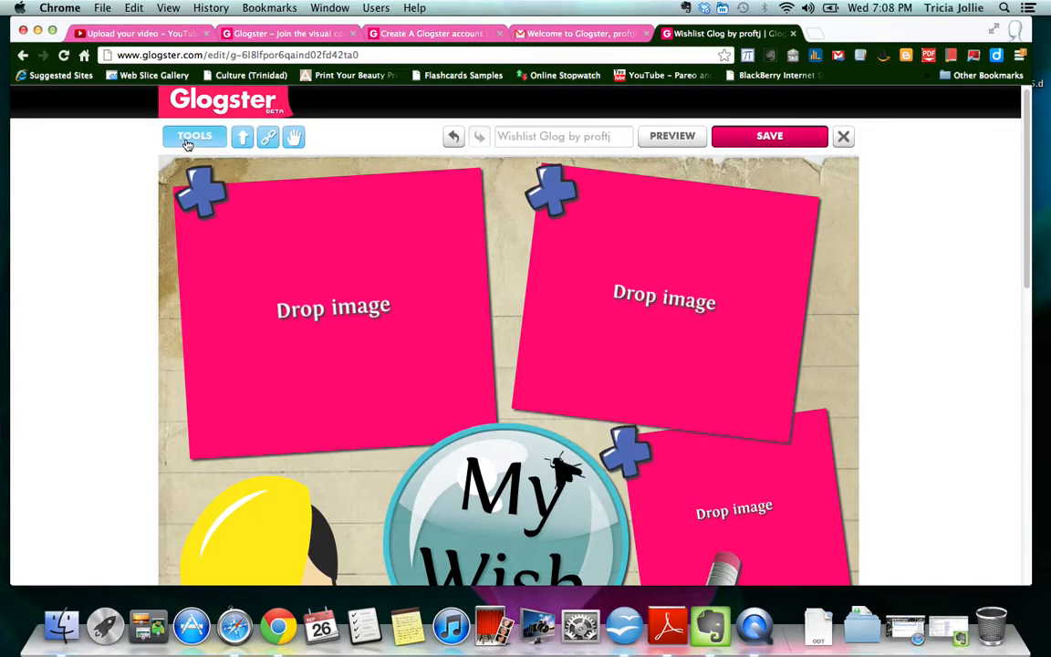
- Select the top-left Drop image placeholder and open the image library from Tools
left_click(187, 142)
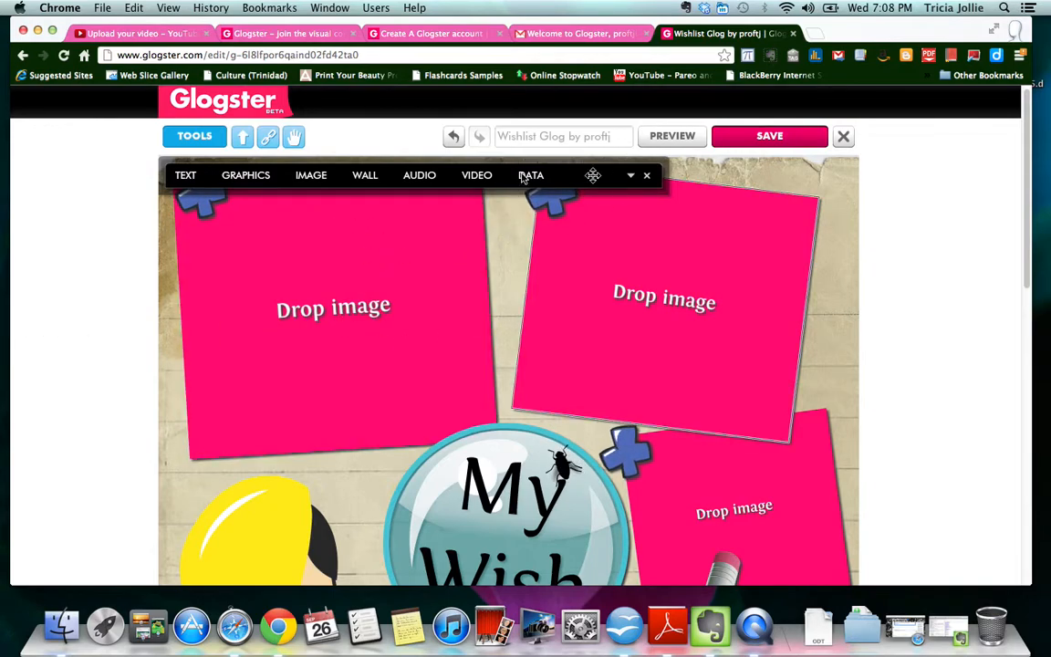
left_click(197, 136)
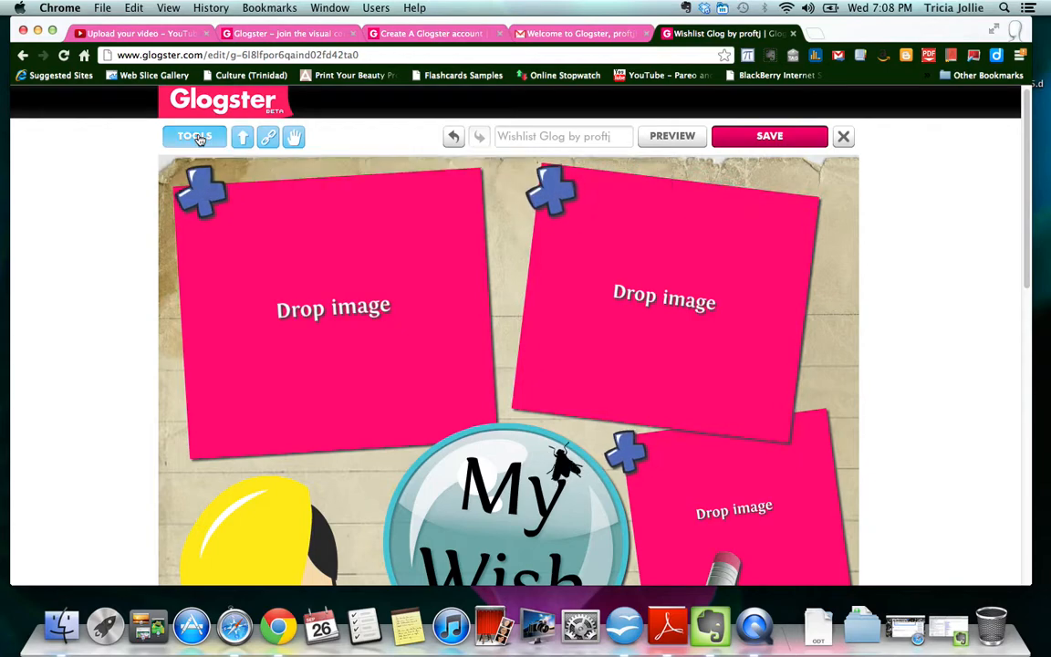
left_click(335, 312)
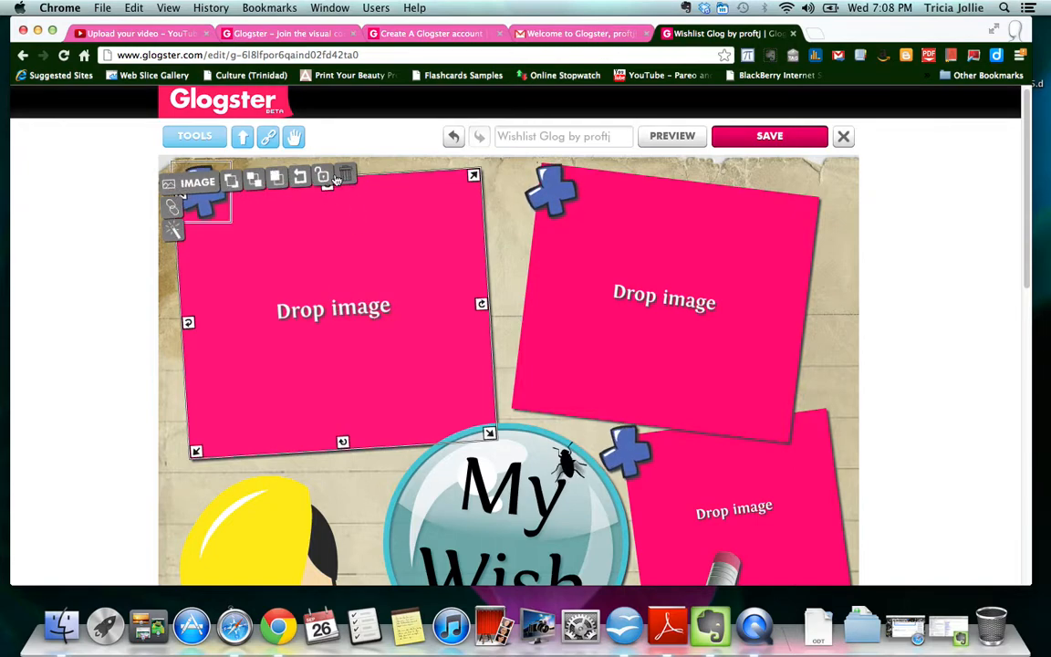
left_click(201, 185)
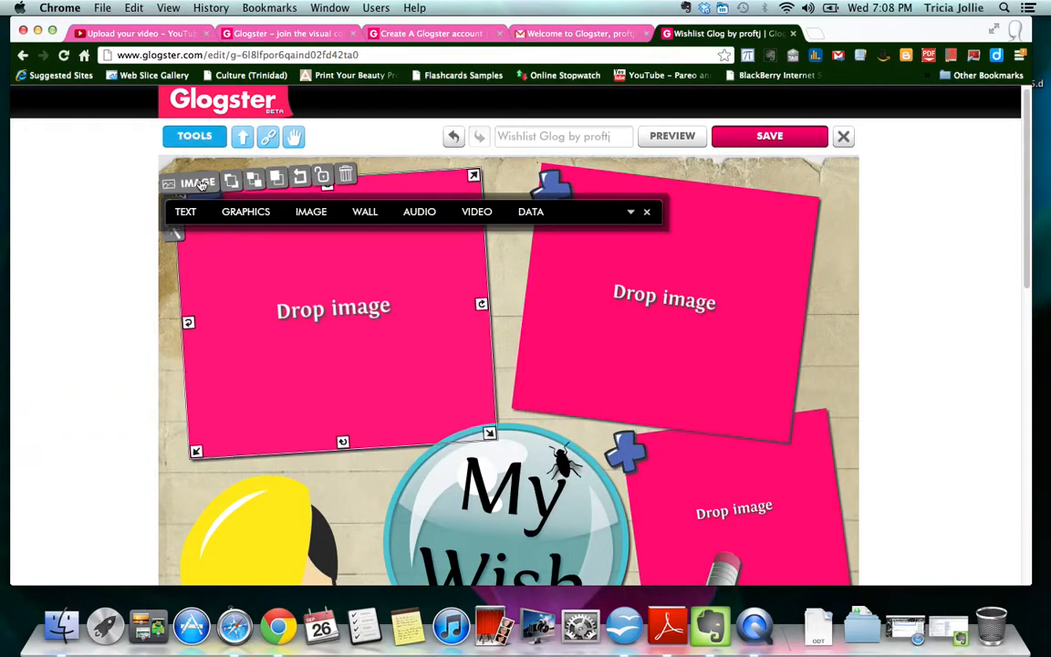
left_click(310, 213)
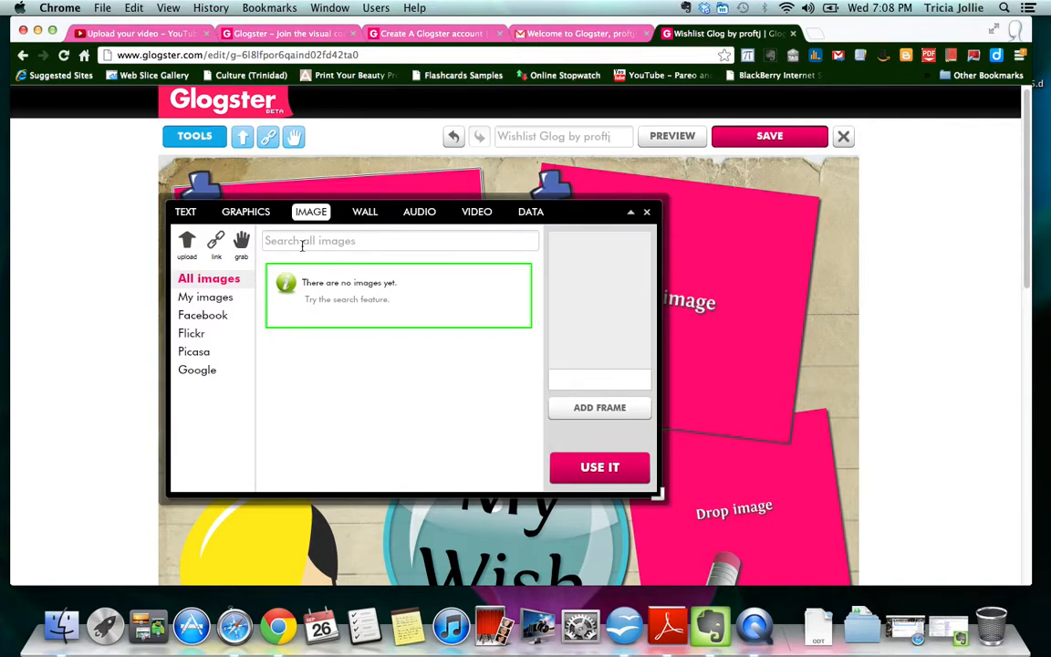
- Search Google images for 'beach' and add Sandy beach.jpeg to My Images
left_click(203, 370)
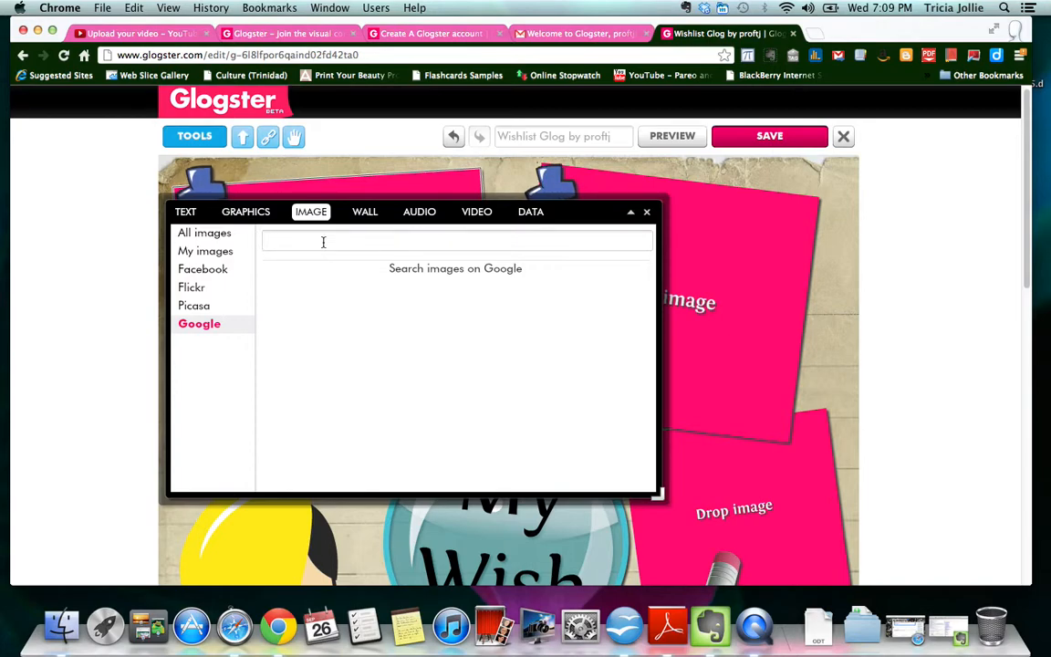
type("beach")
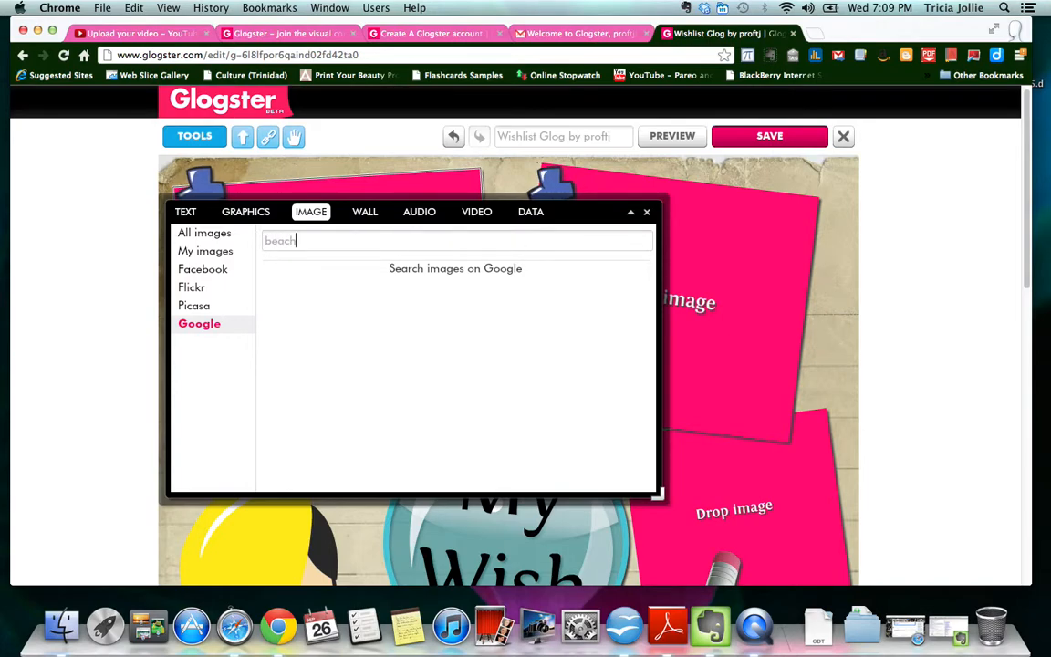
key("Return")
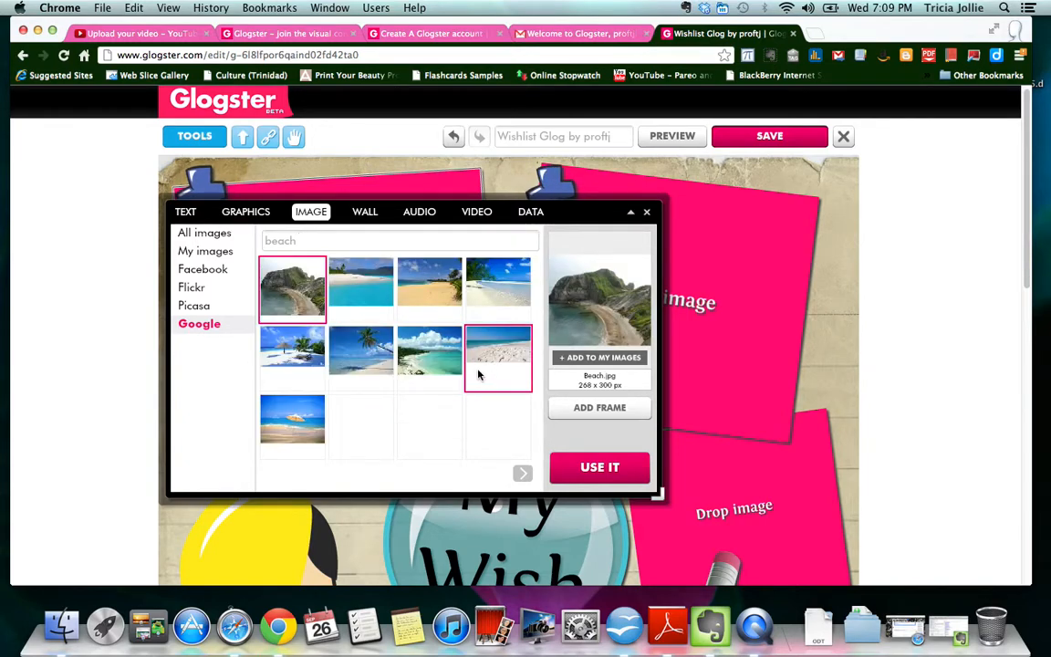
left_click(513, 292)
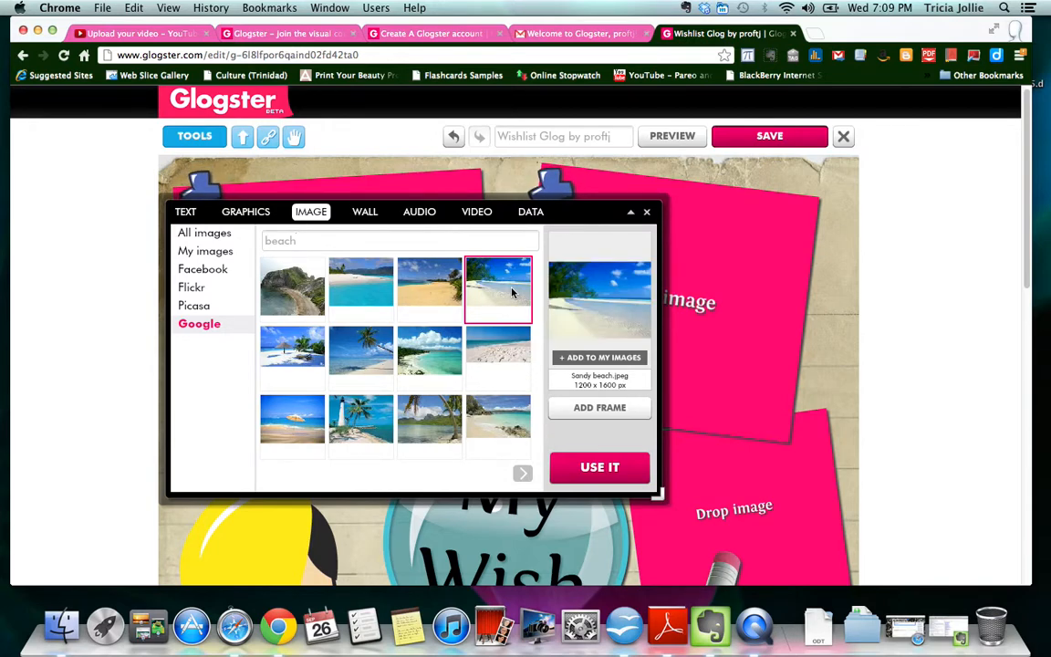
left_click(577, 360)
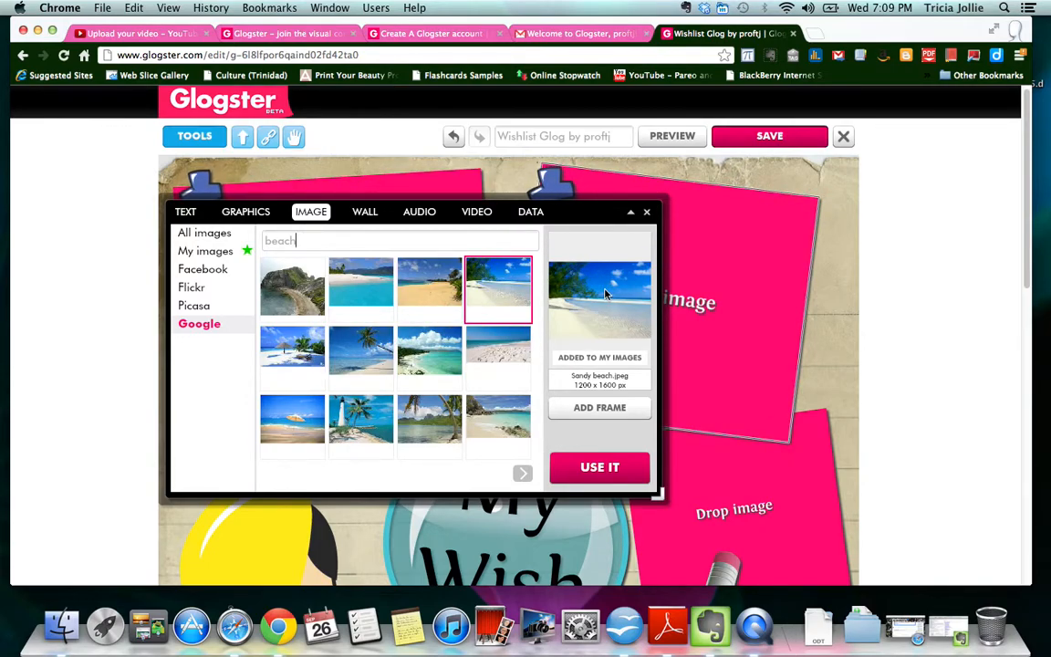
- Put the beach photo in a weathered brown frame and place it on the glog
left_click(599, 408)
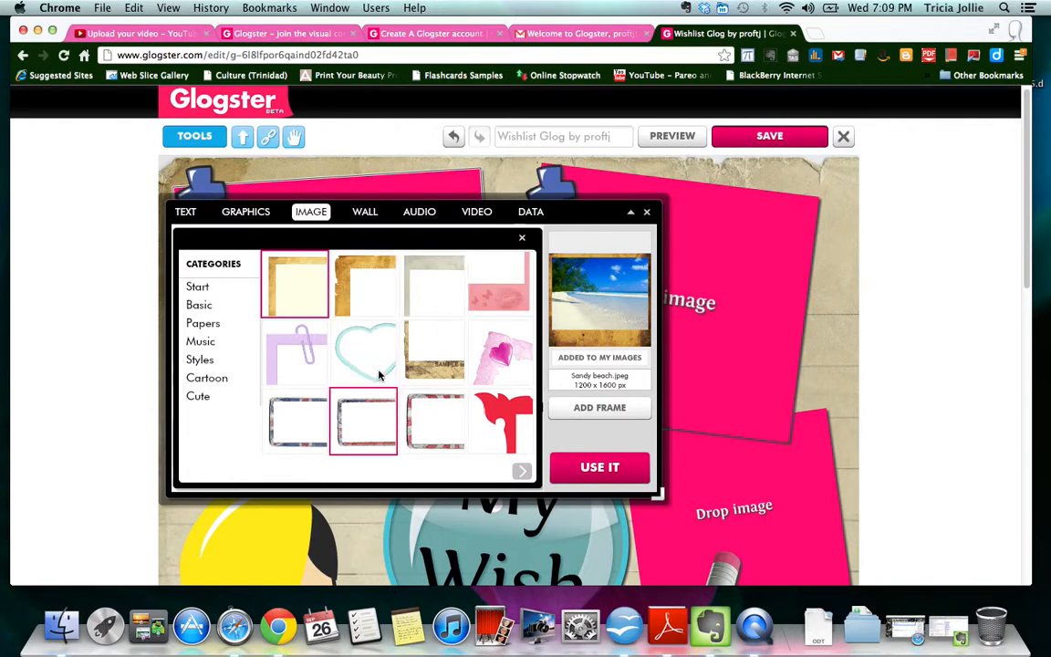
left_click(376, 295)
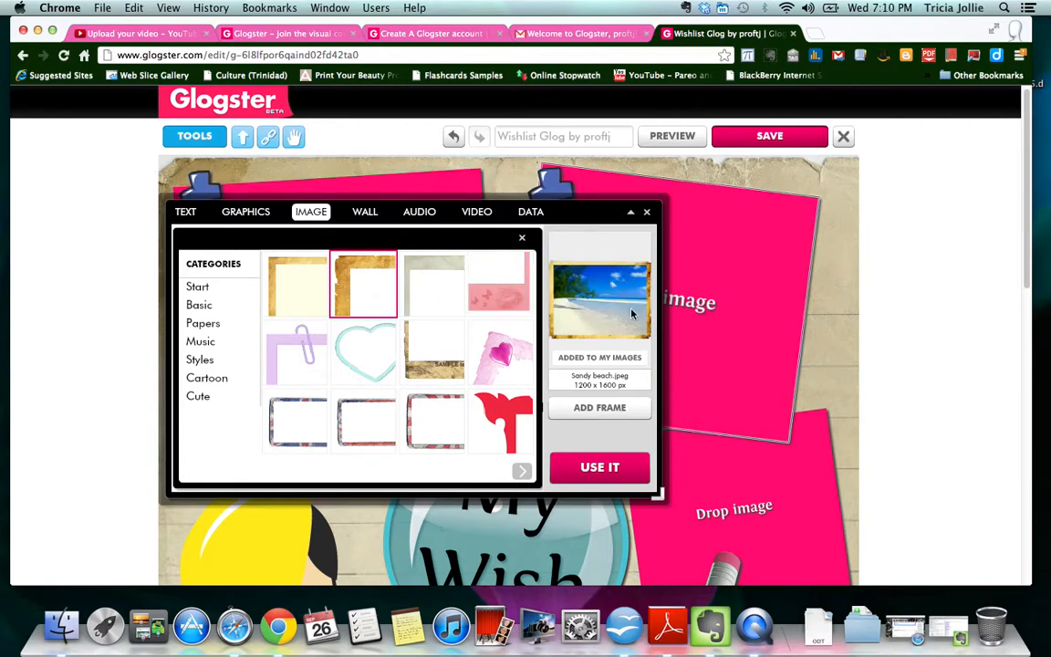
left_click(608, 470)
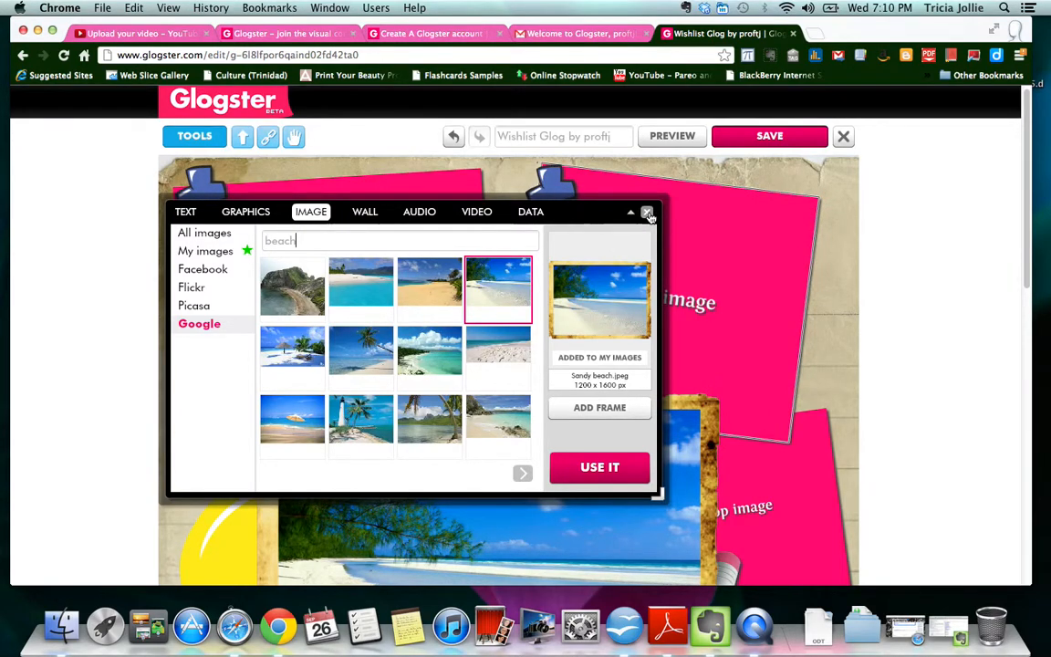
left_click(647, 212)
- Move the beach photo up and delete the left pink placeholder and blue pushpin
left_click_drag(716, 418, 775, 360)
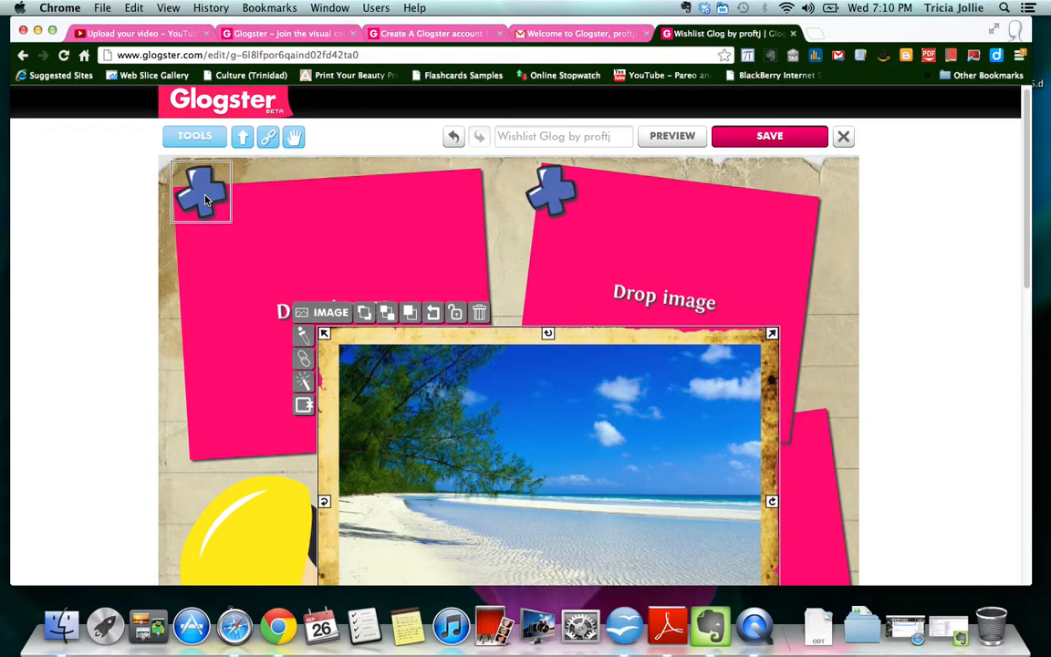
left_click(321, 243)
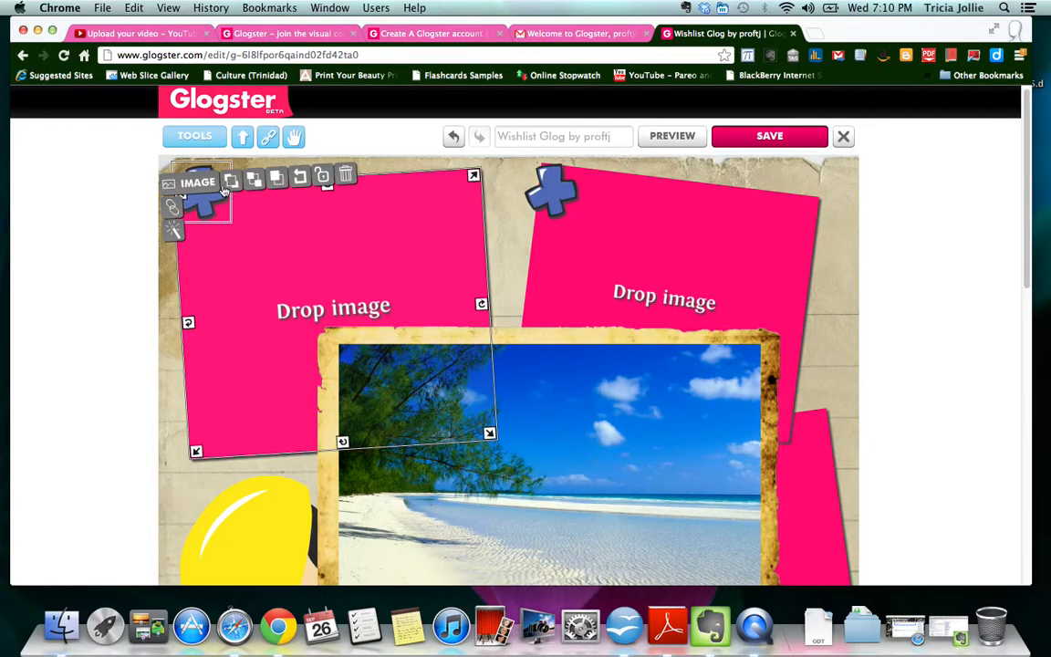
left_click(348, 176)
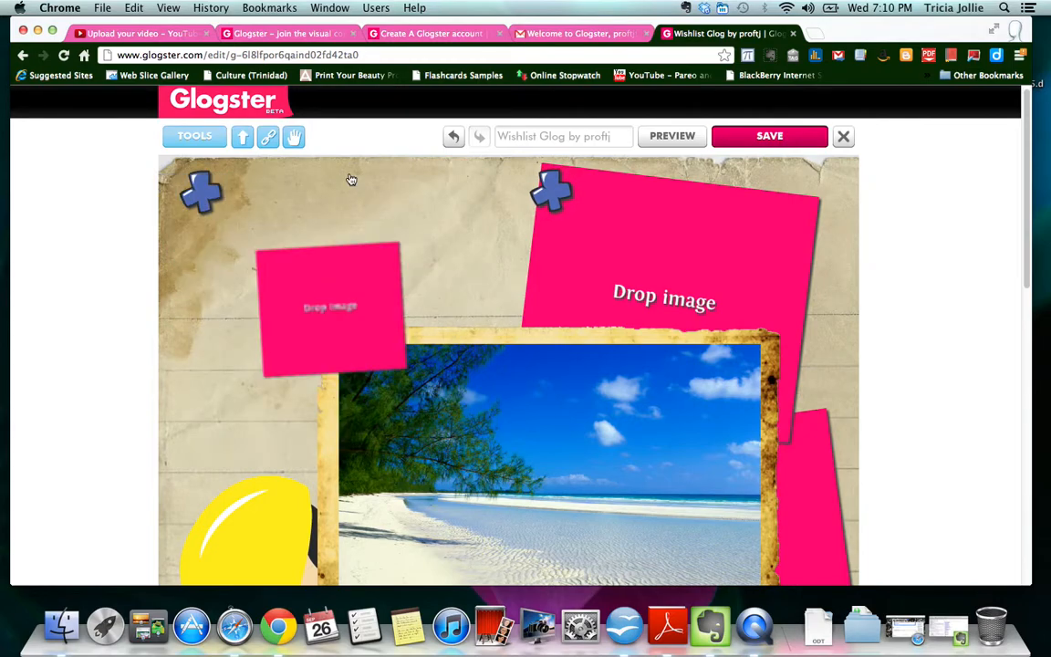
left_click(201, 193)
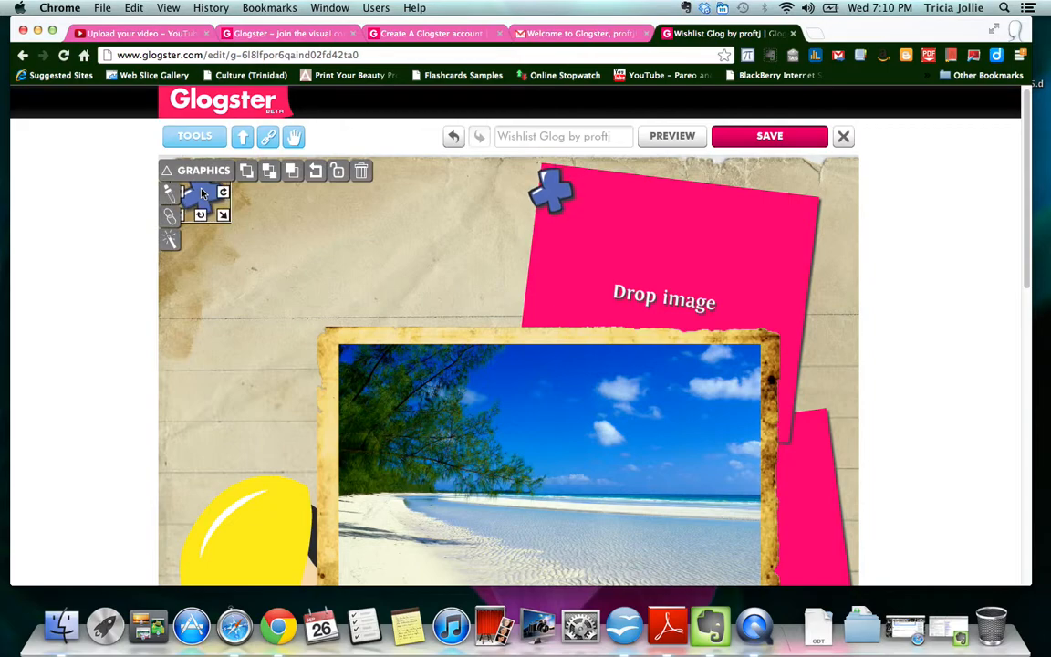
left_click(361, 171)
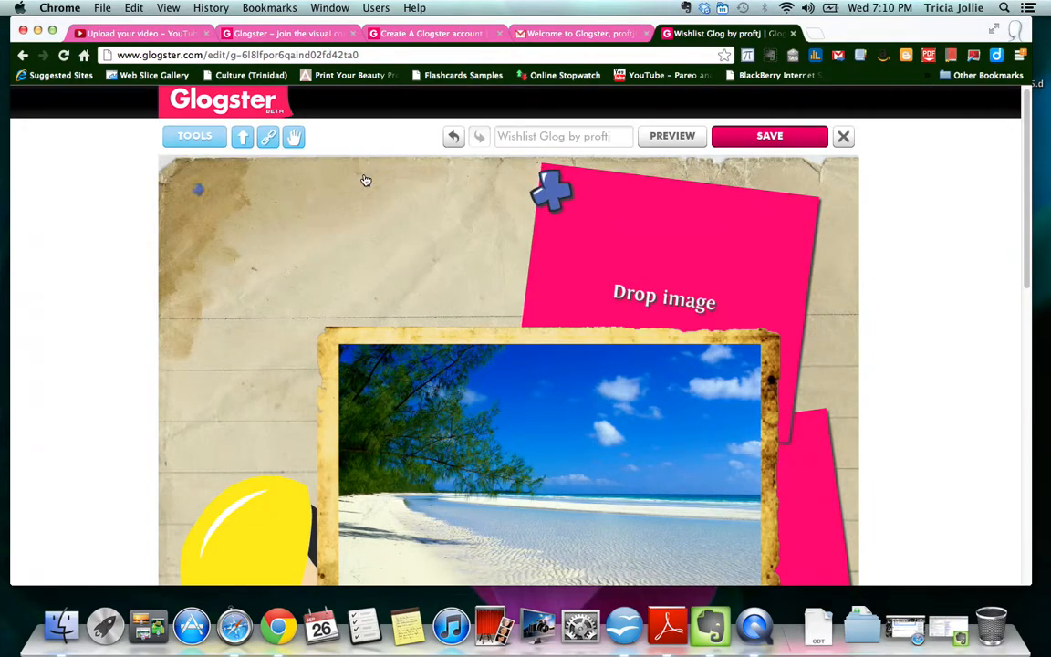
- Move the beach photo to the top-left, shrink it and tilt it slightly
left_click(674, 361)
left_click_drag(666, 379, 469, 225)
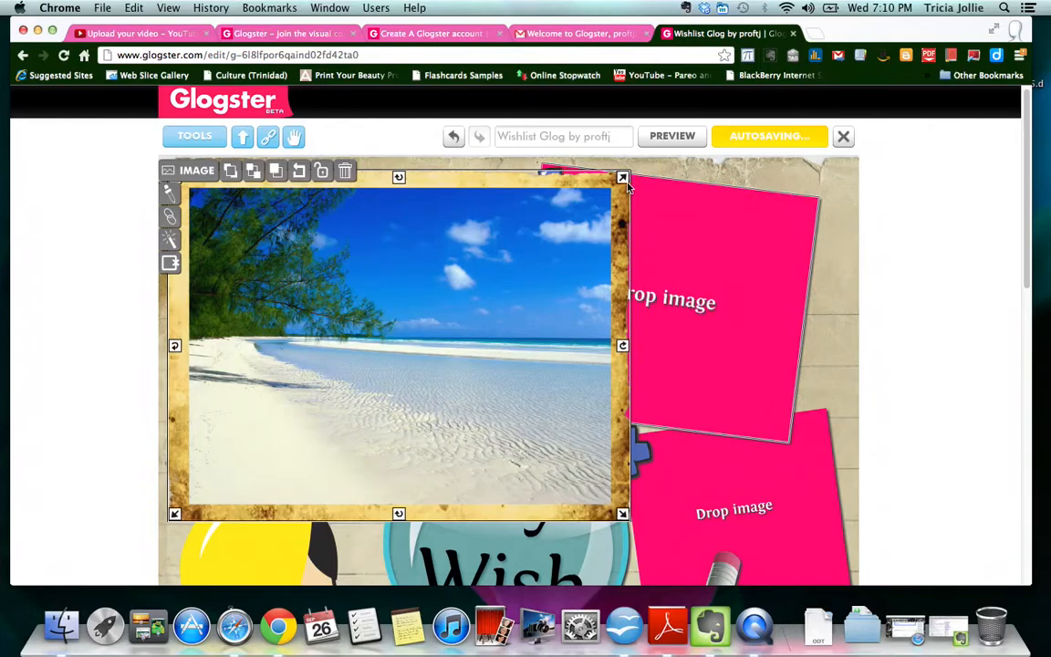
left_click_drag(623, 179, 482, 255)
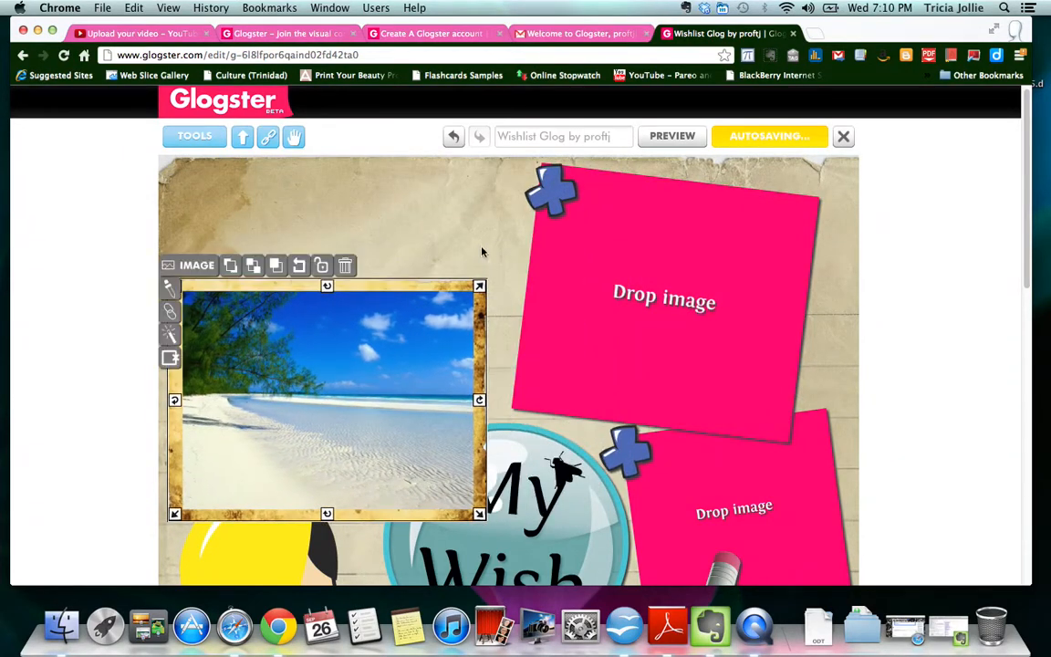
left_click_drag(424, 315, 440, 216)
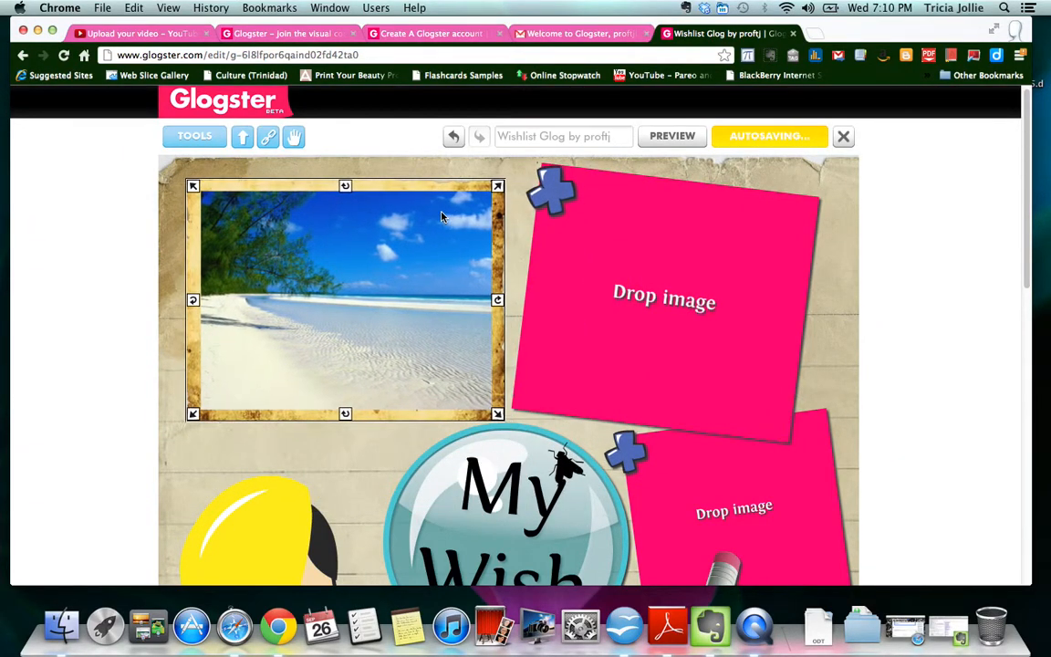
left_click_drag(499, 308, 518, 261)
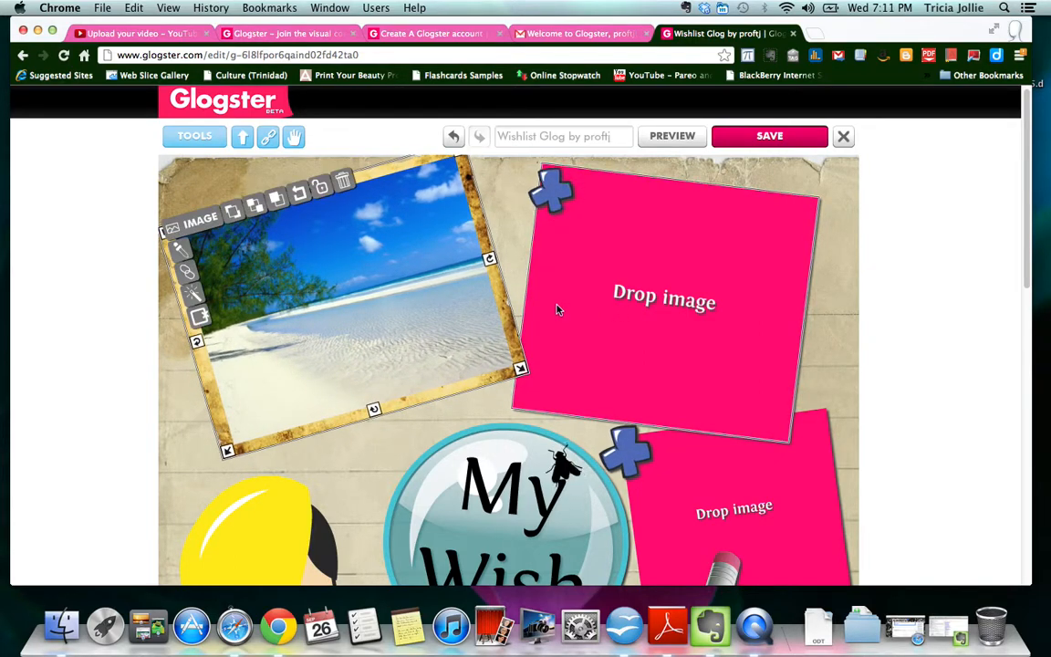
left_click_drag(373, 219, 476, 238)
- Send the photo behind the pink card, straighten it, and delete the top-right placeholder
left_click(474, 242)
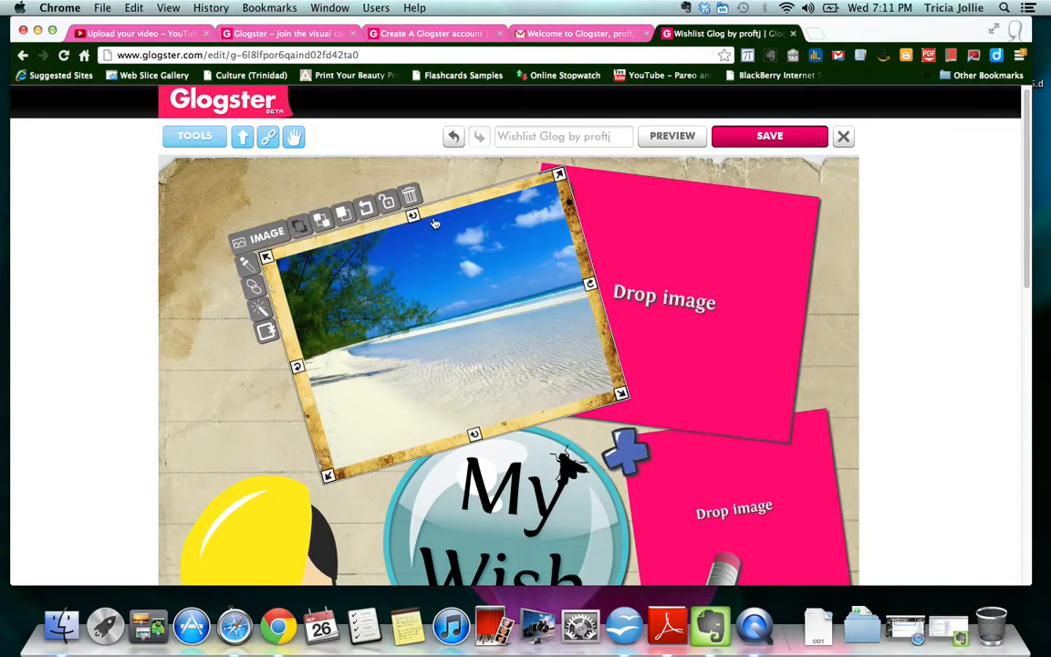
left_click(323, 223)
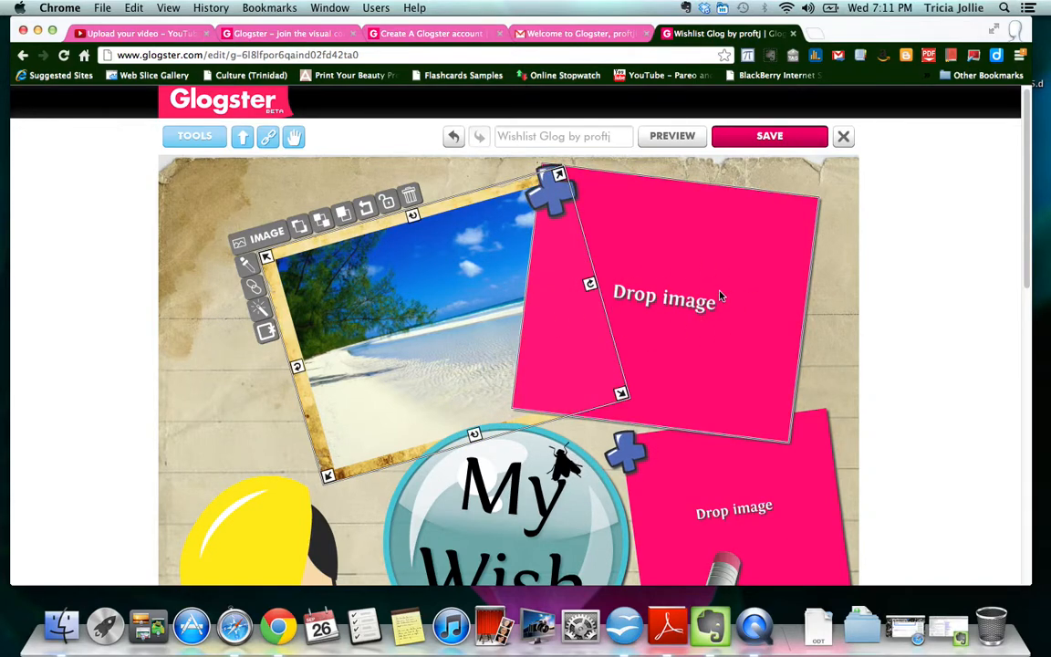
left_click(344, 214)
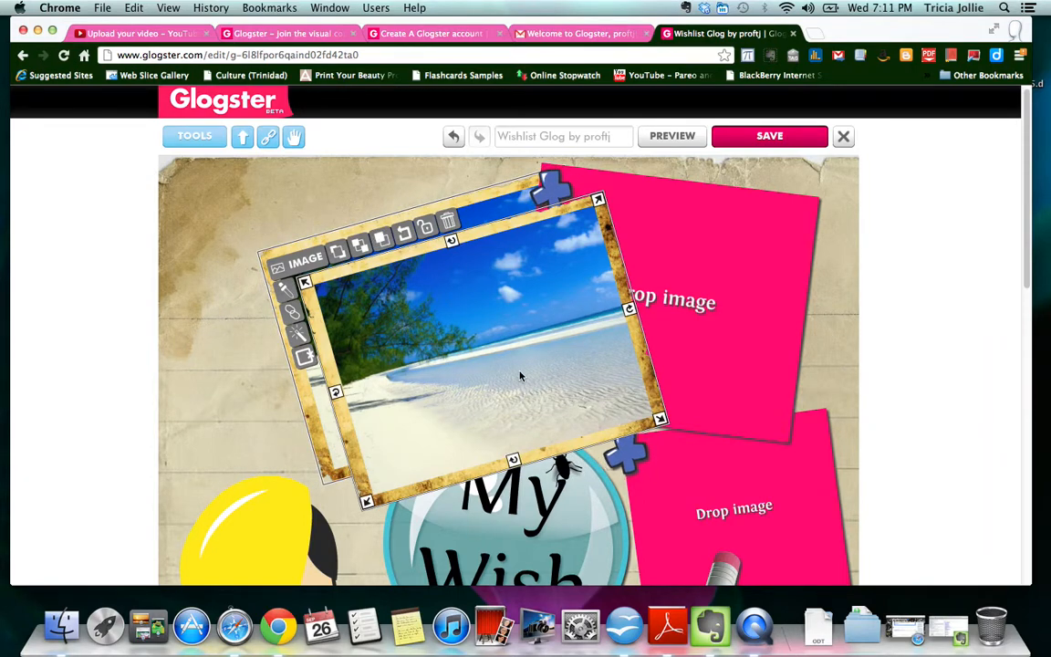
left_click(406, 242)
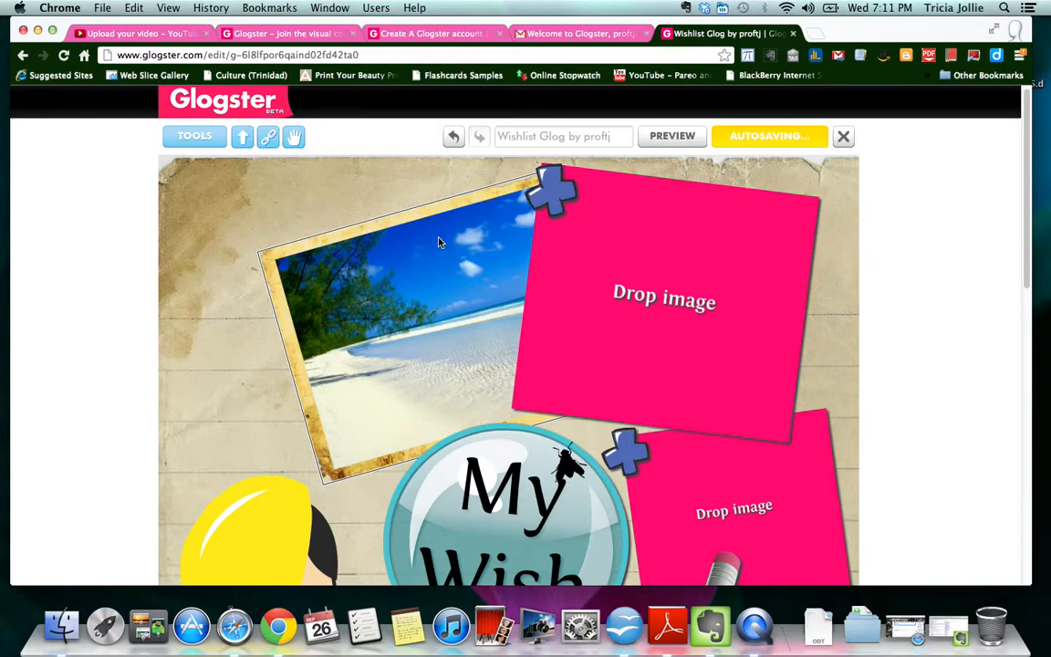
left_click(439, 237)
left_click_drag(413, 243, 344, 218)
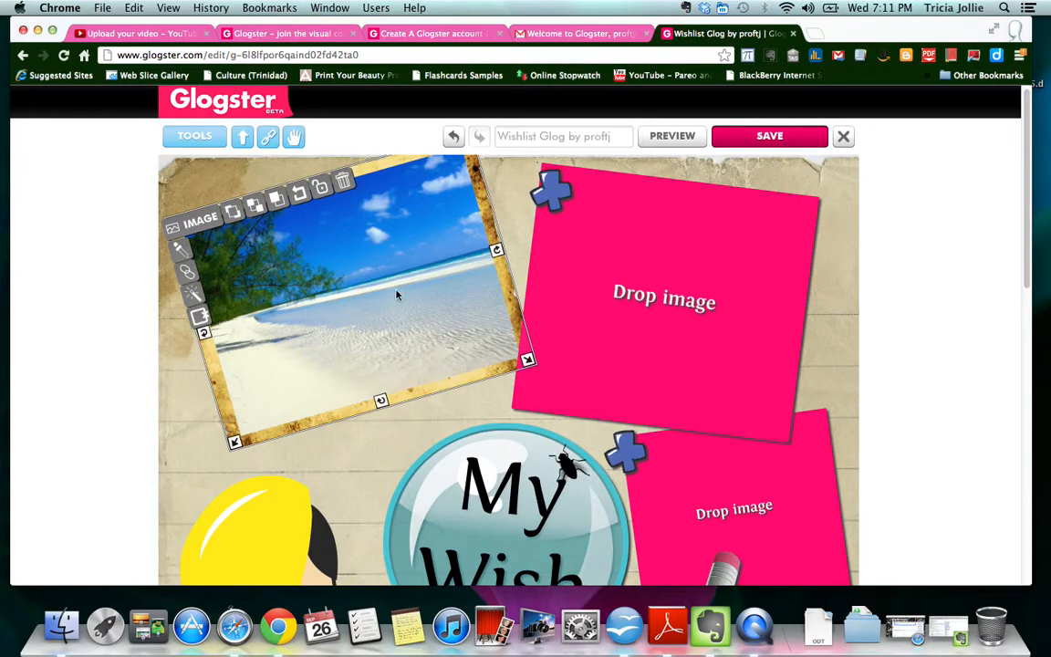
left_click_drag(496, 250, 500, 272)
mouse_move(404, 171)
left_mouse_down()
mouse_move(381, 177)
mouse_move(396, 178)
left_mouse_up()
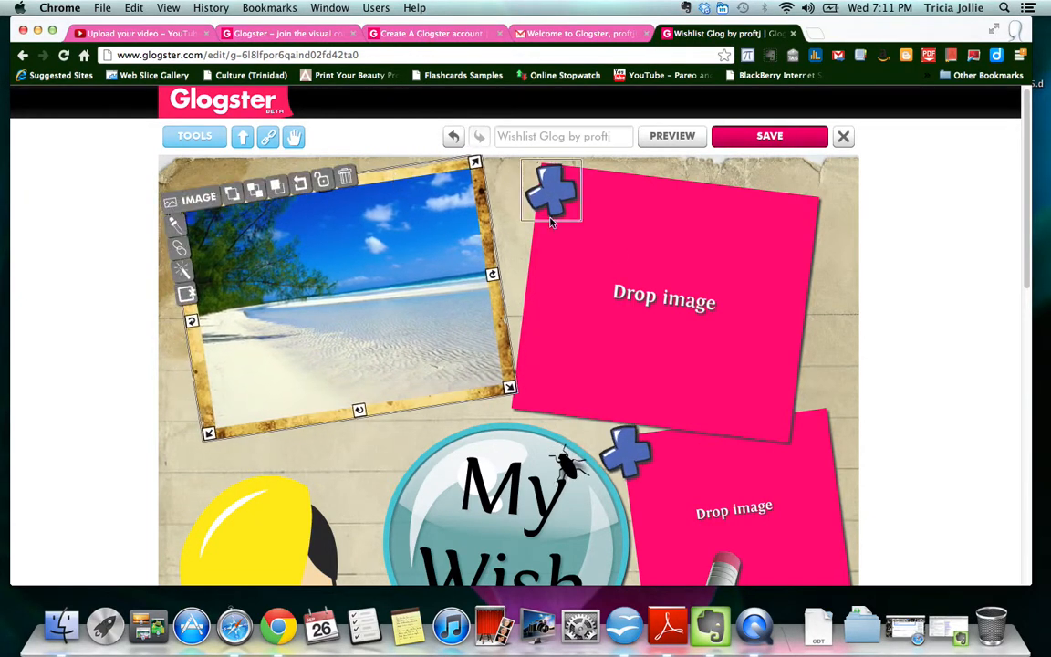
left_click(651, 258)
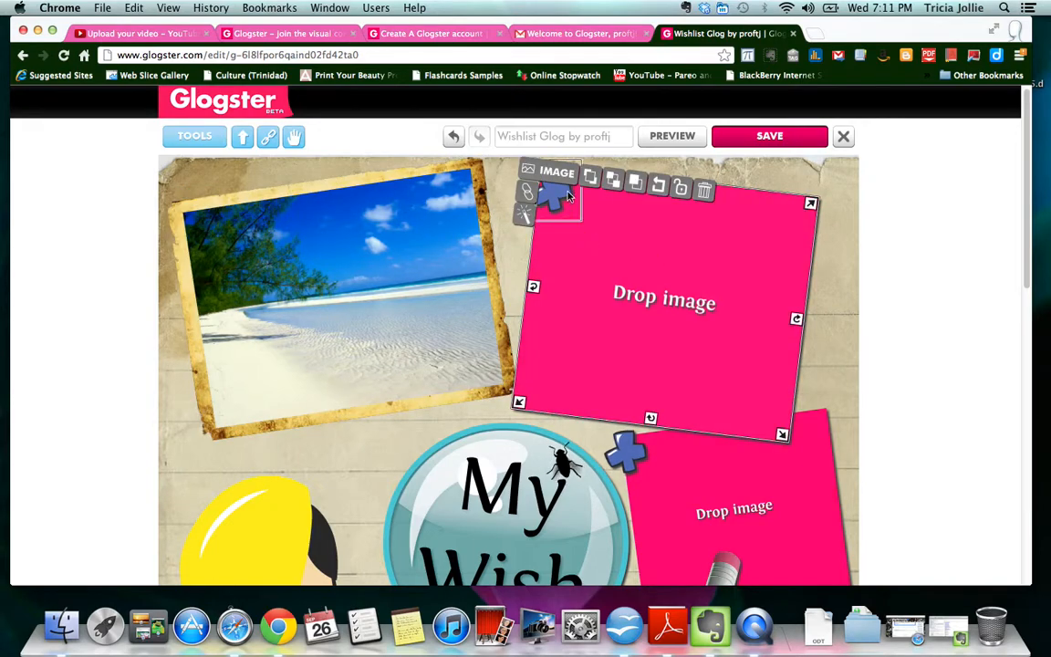
left_click(703, 189)
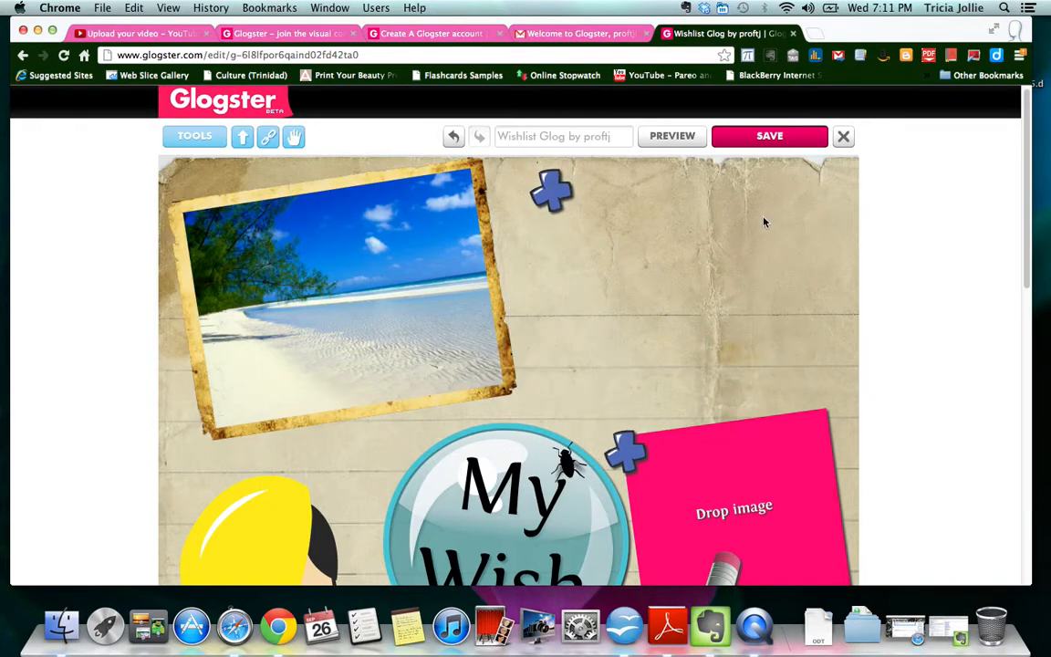
- Open Tools and switch the Image panel to All images
left_click(190, 137)
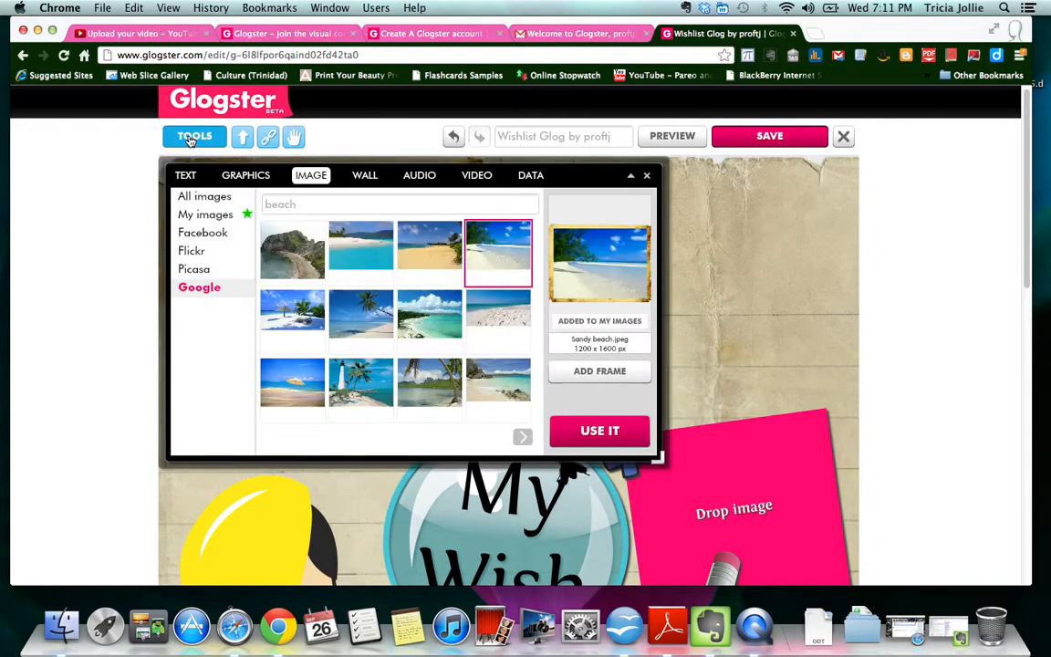
left_click(212, 198)
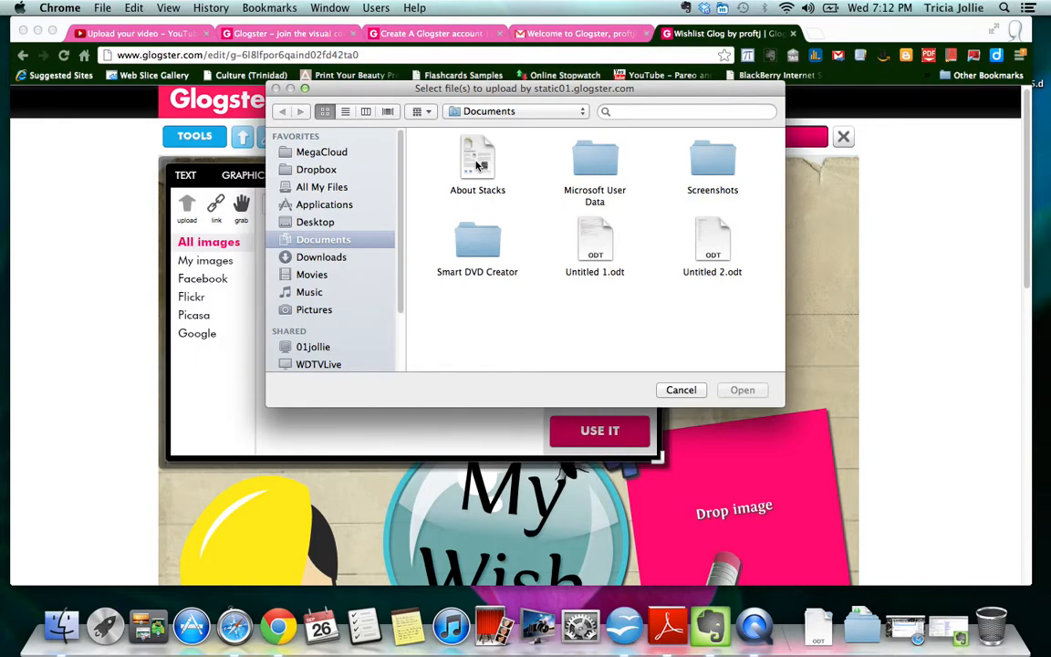
- Upload 08-pharaoh-cuttlefish-670.jpg from the Dropbox Photos folder into the image library
left_click(316, 169)
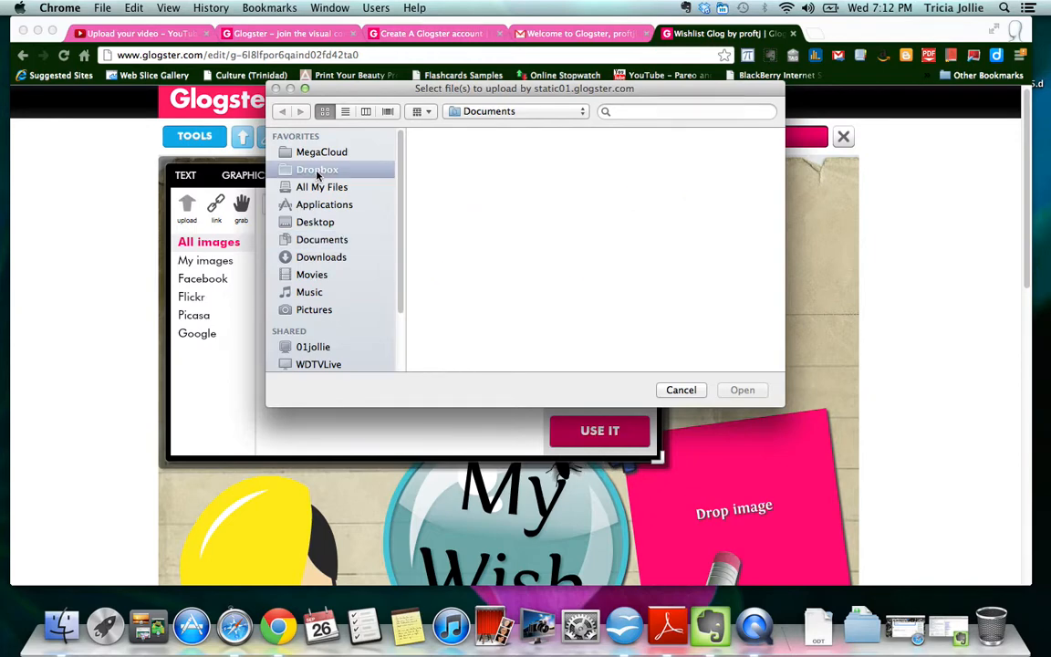
scroll(572, 263, "down", 15)
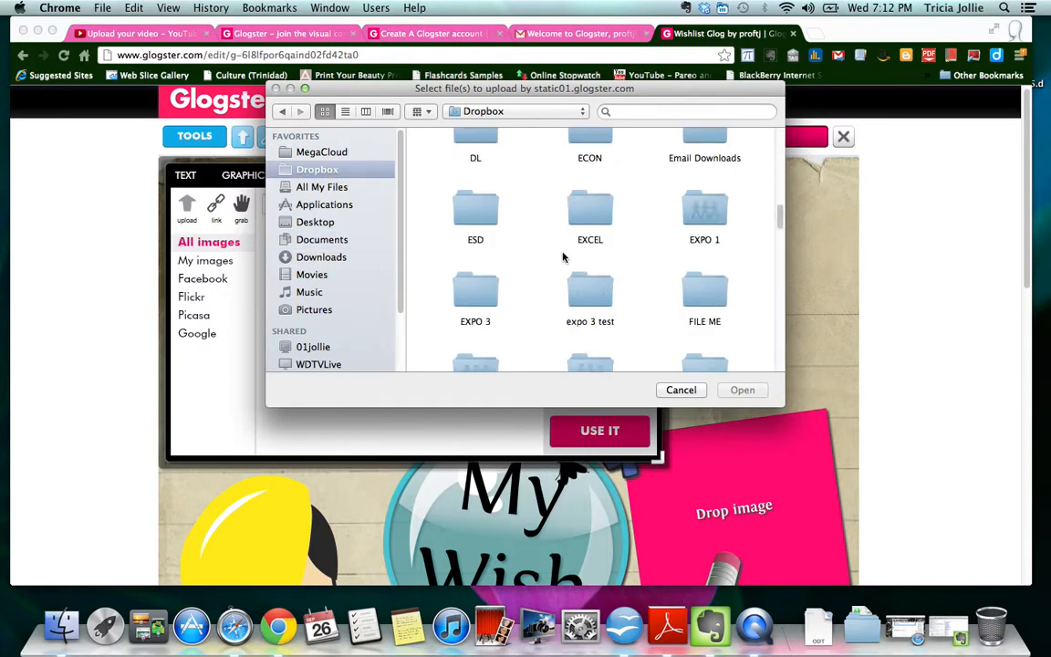
scroll(572, 257, "up", 10)
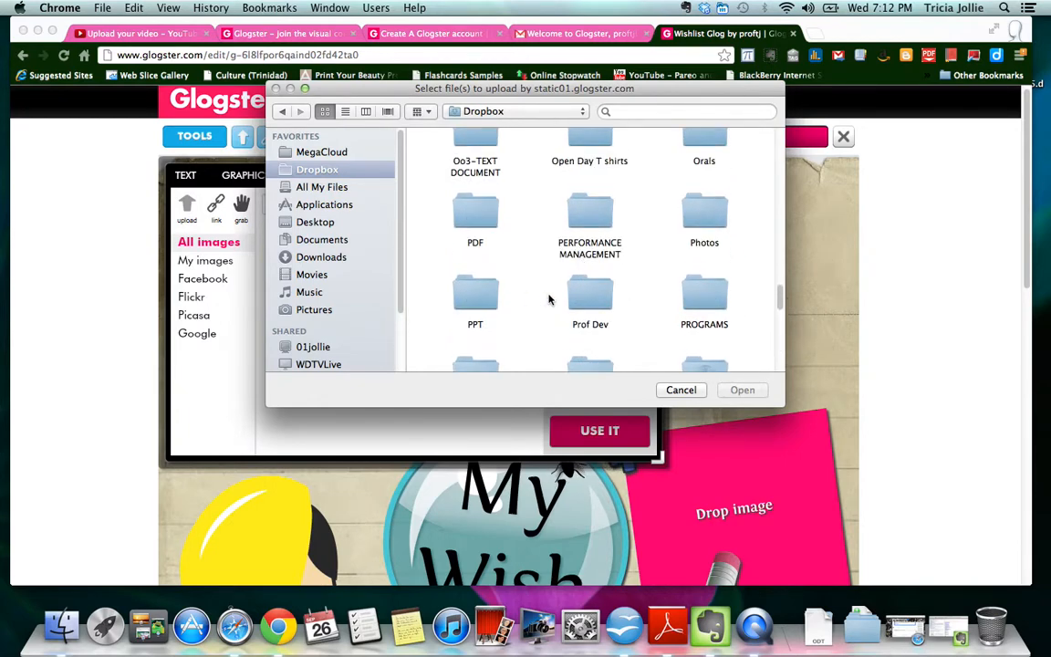
scroll(565, 251, "down", 1)
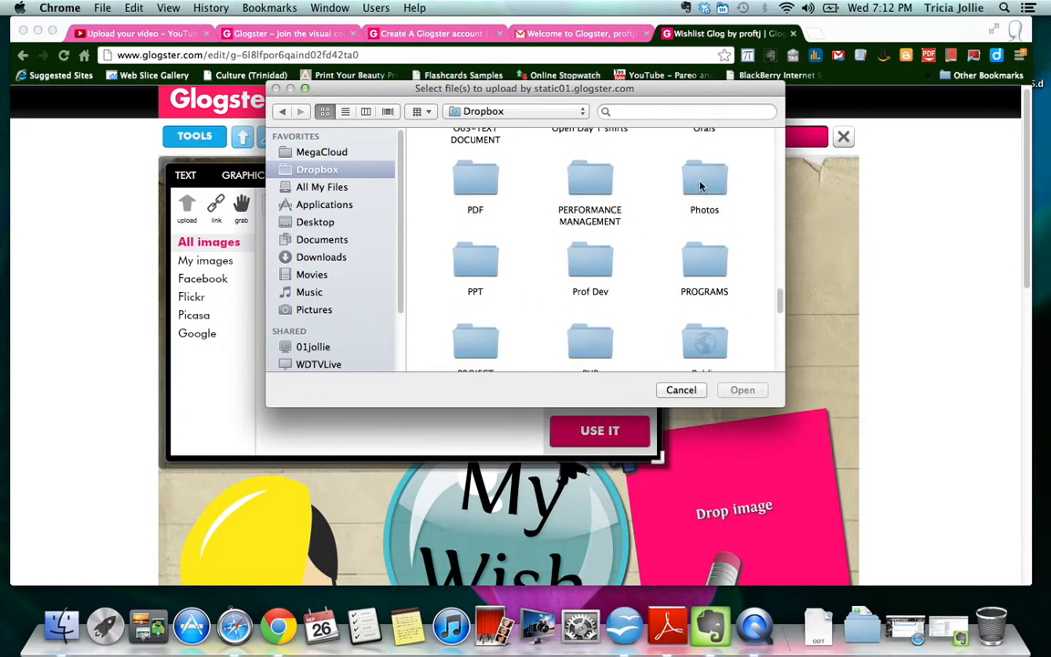
double_click(701, 186)
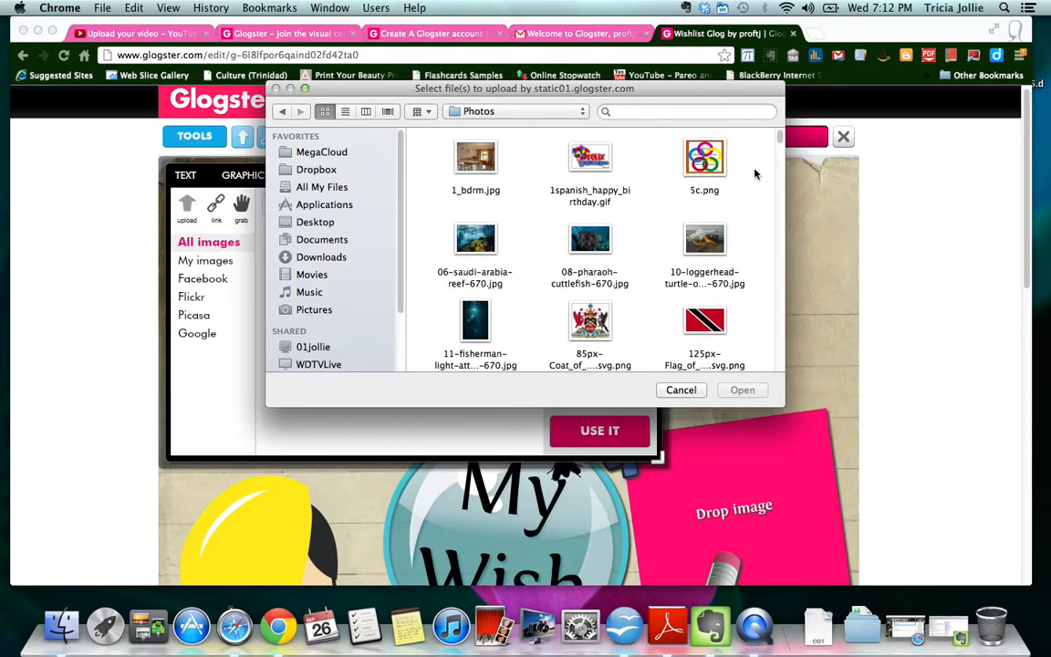
left_click(599, 244)
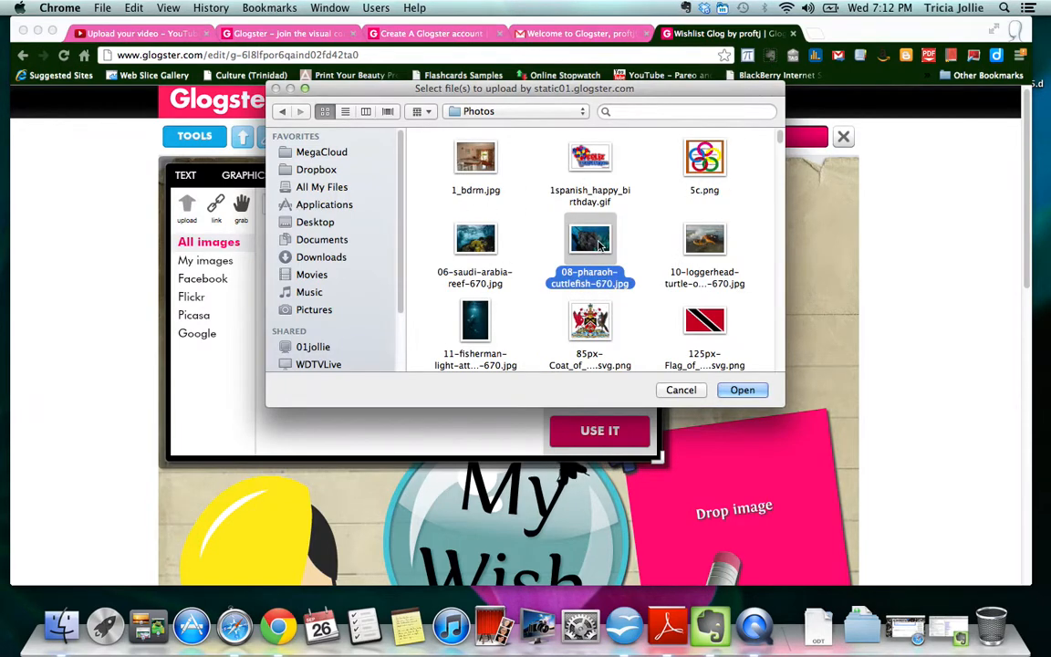
left_click(722, 392)
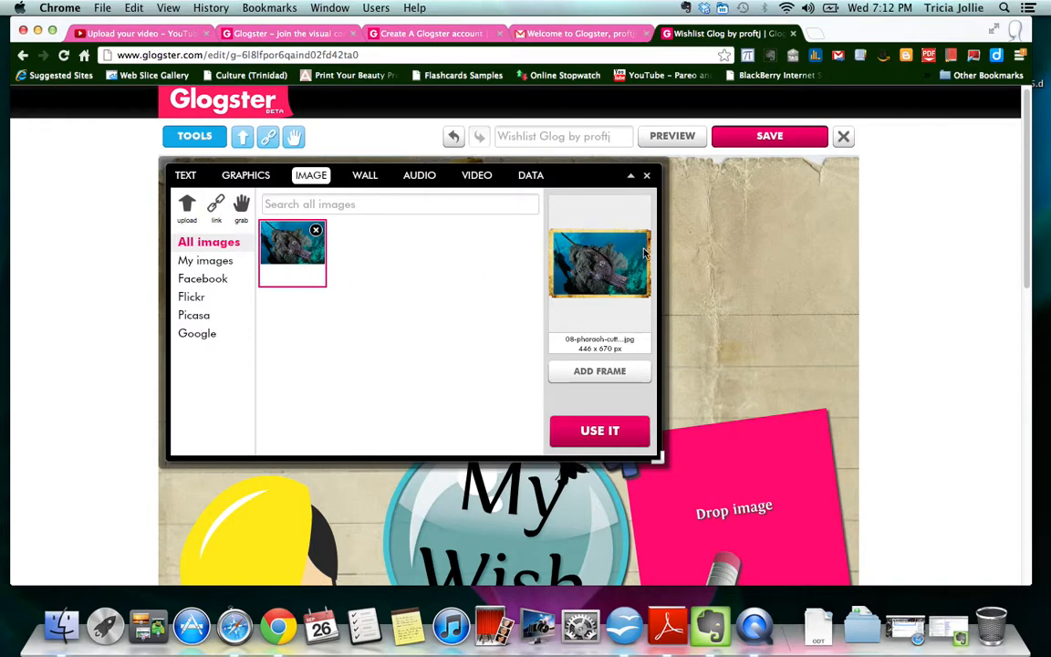
- Add the red splatter frame from Styles to the cuttlefish photo and place it on the glog
left_click(617, 374)
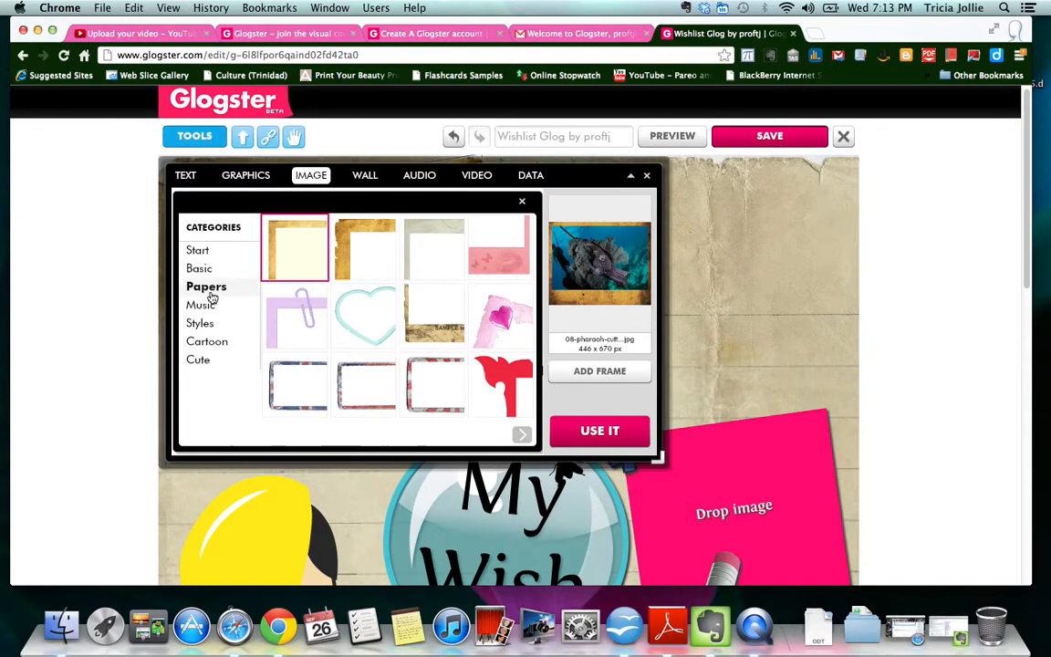
left_click(208, 324)
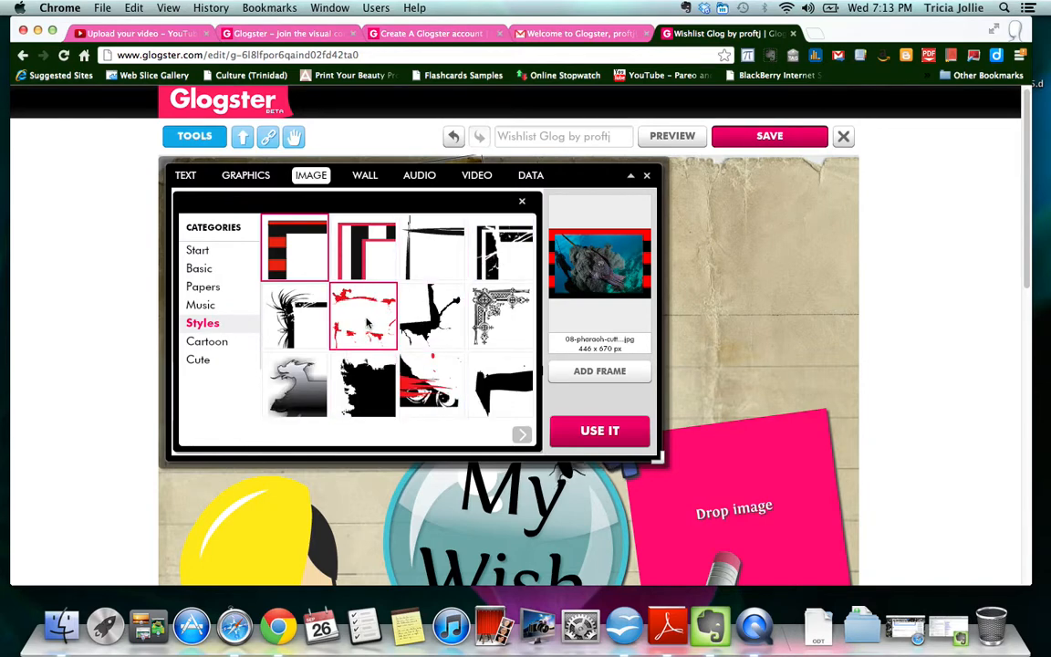
left_click(367, 322)
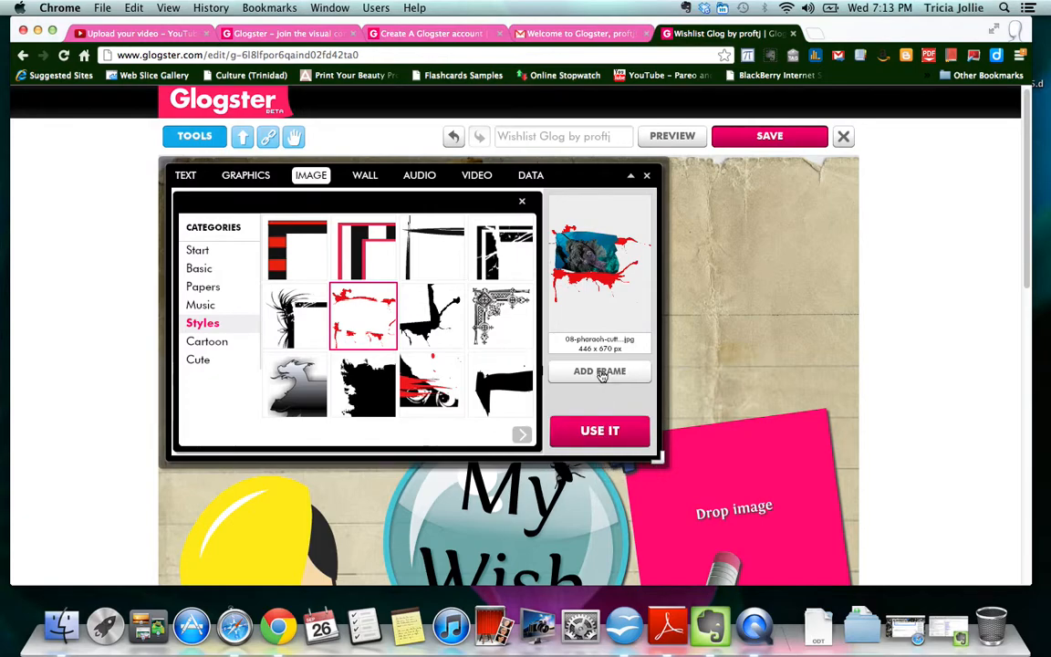
left_click(612, 432)
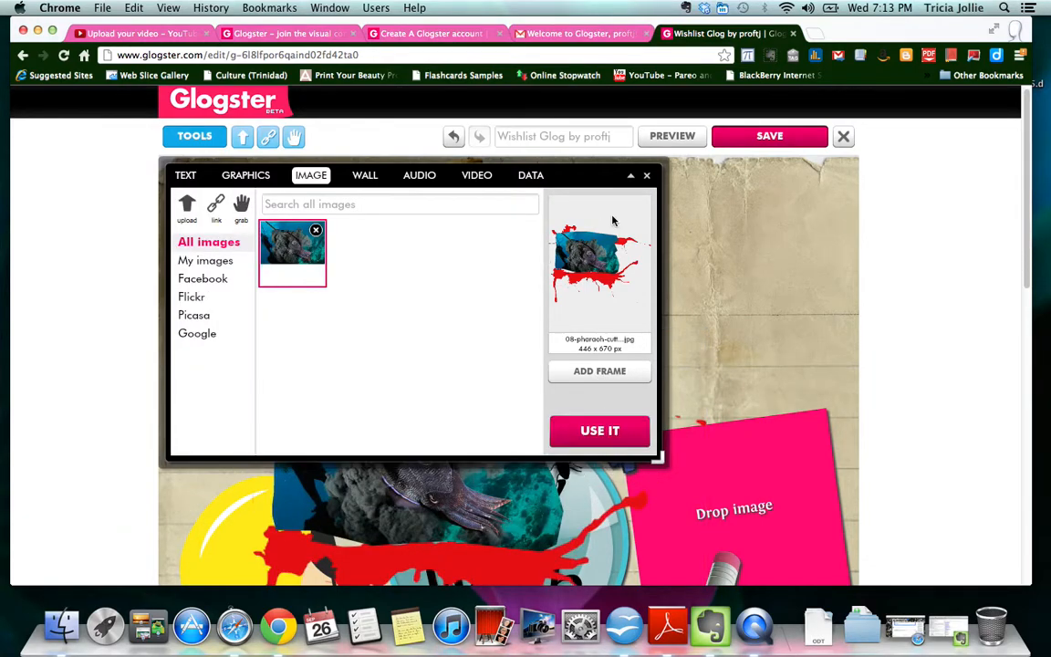
left_click(648, 177)
- Shrink, tilt clockwise and move the framed cuttlefish photo to the top right beside the beach photo
left_click_drag(398, 407, 597, 336)
left_click_drag(427, 194, 554, 290)
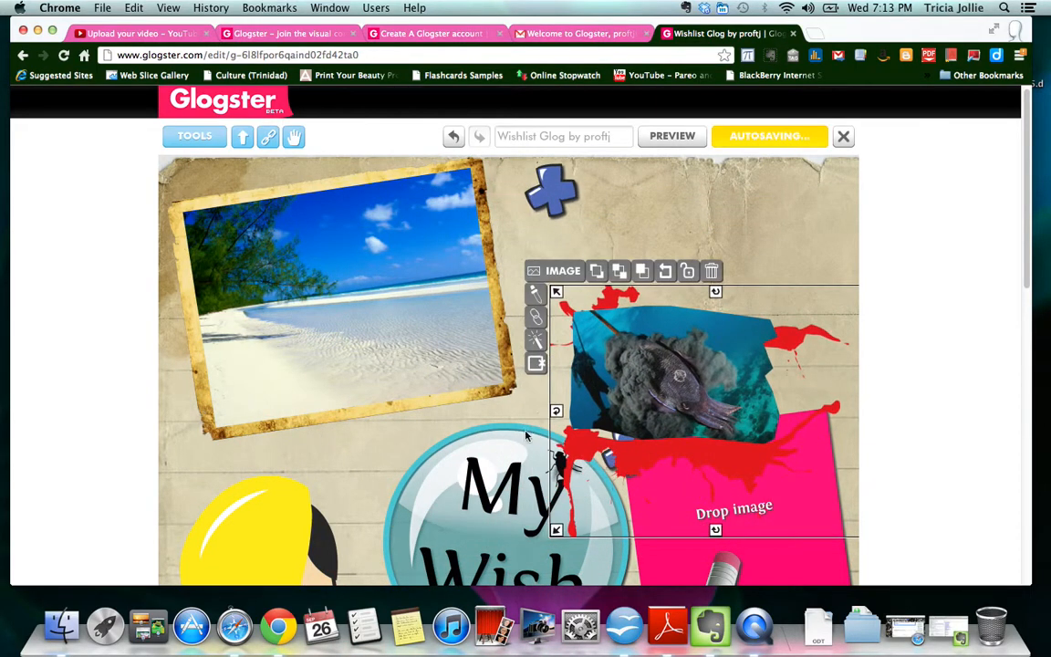
left_click_drag(555, 416, 533, 325)
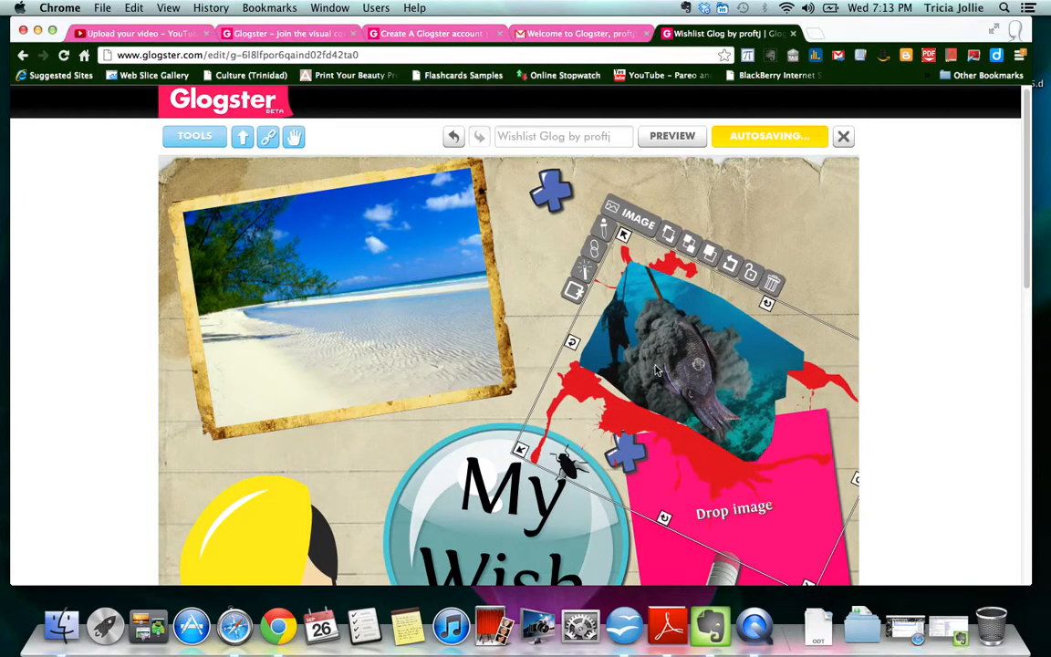
left_click_drag(651, 363, 608, 302)
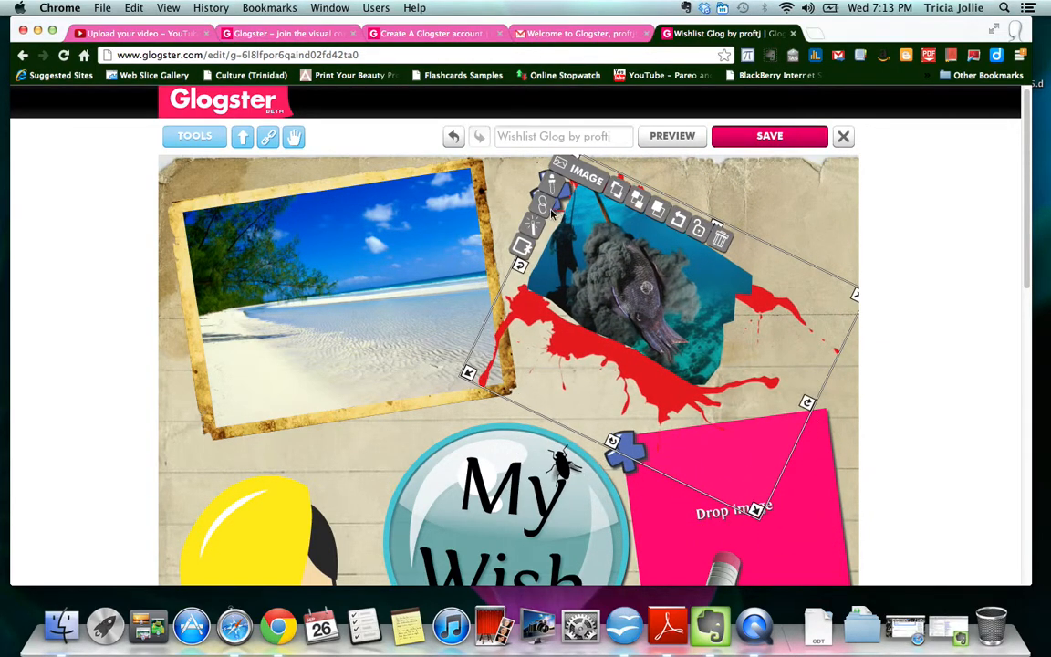
left_click(714, 195)
mouse_move(554, 193)
left_mouse_down()
mouse_move(736, 185)
mouse_move(666, 163)
mouse_move(538, 156)
mouse_move(539, 179)
left_mouse_up()
left_click(767, 197)
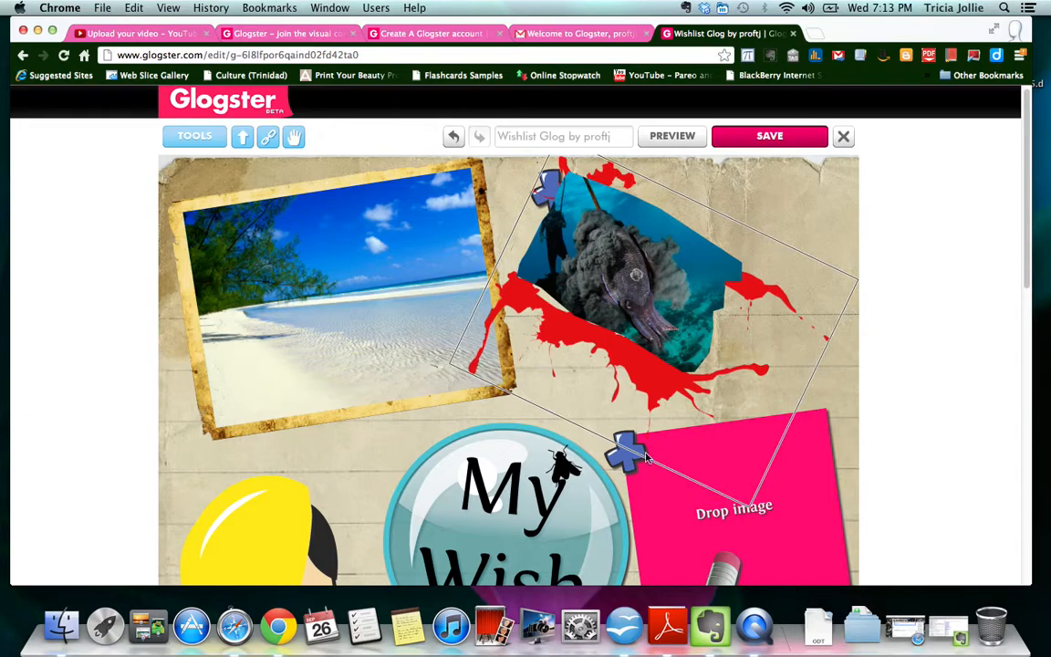
- Open the notepad's 'Your text here' block in Change Text and select all its words
scroll(315, 461, "down", 5)
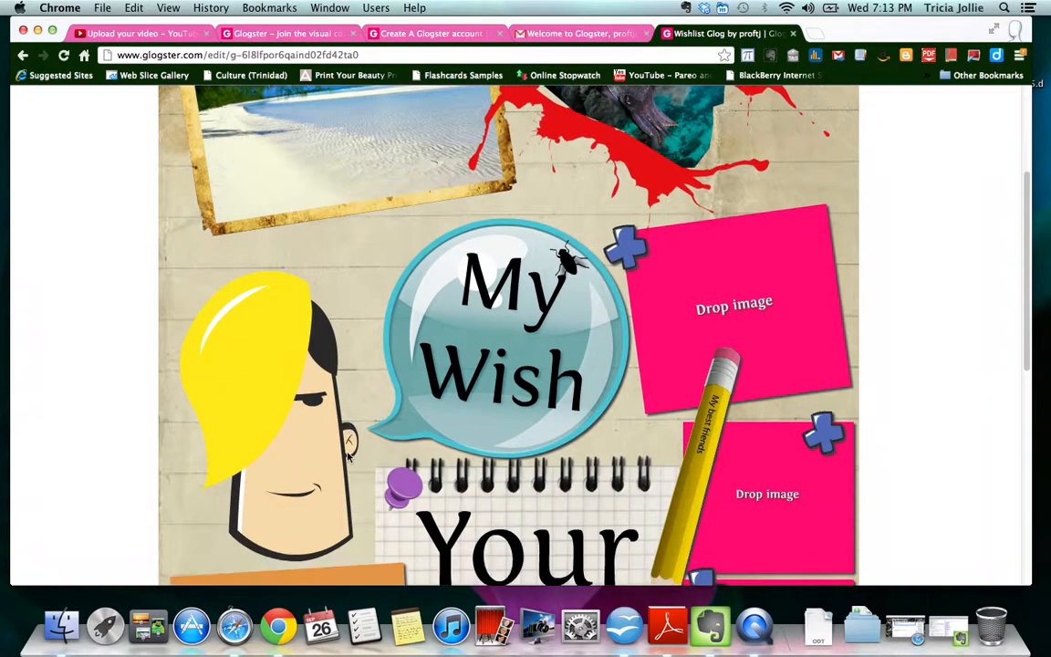
scroll(351, 456, "down", 3)
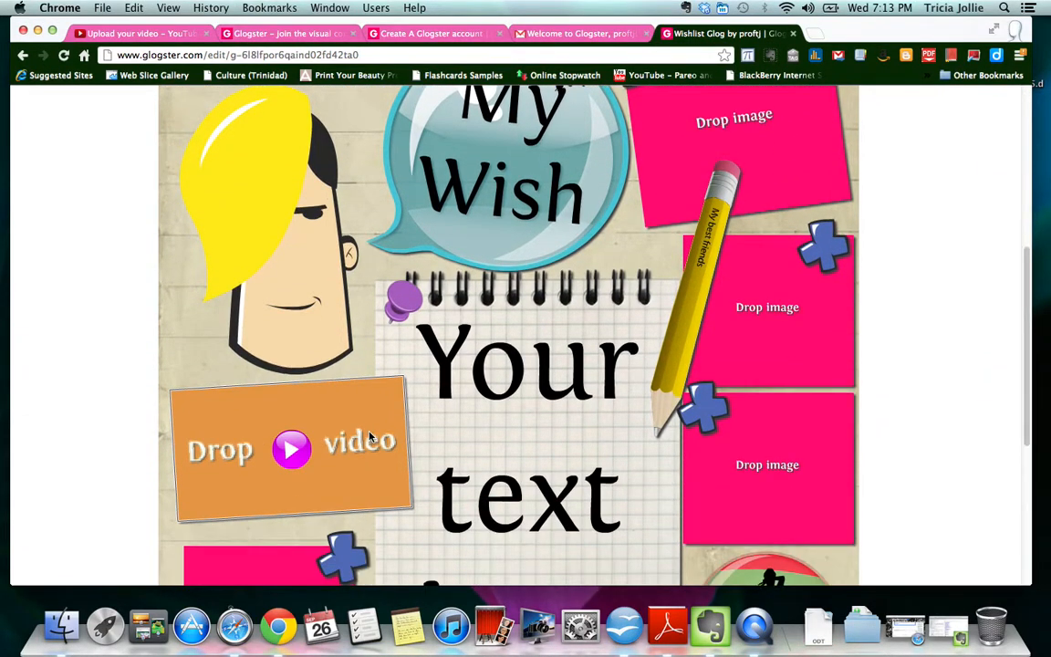
scroll(555, 419, "down", 3)
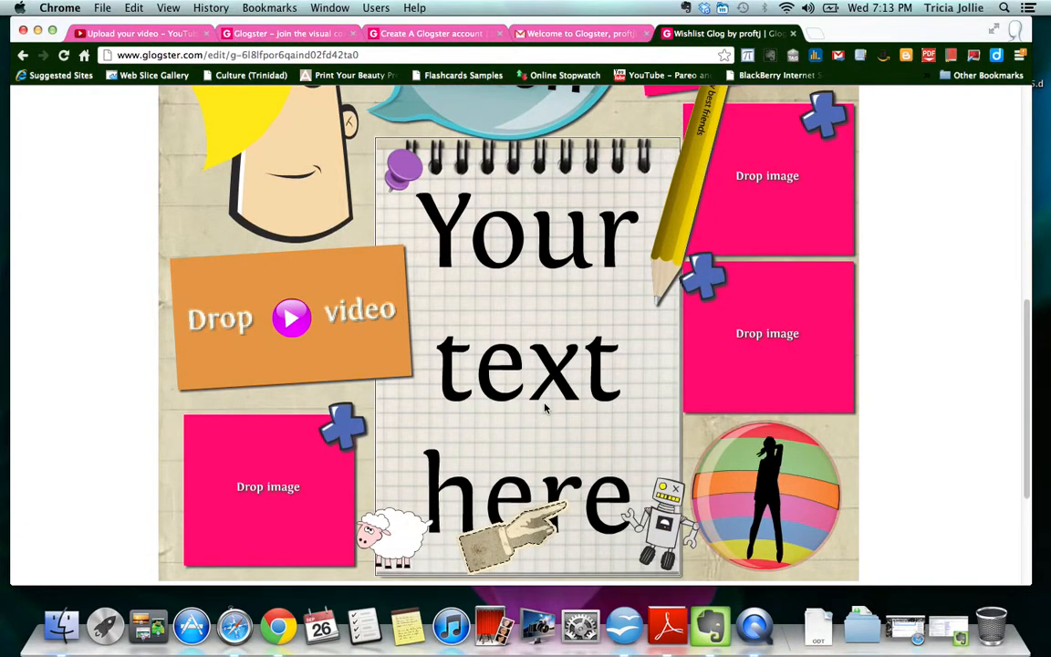
scroll(527, 402, "up", 7)
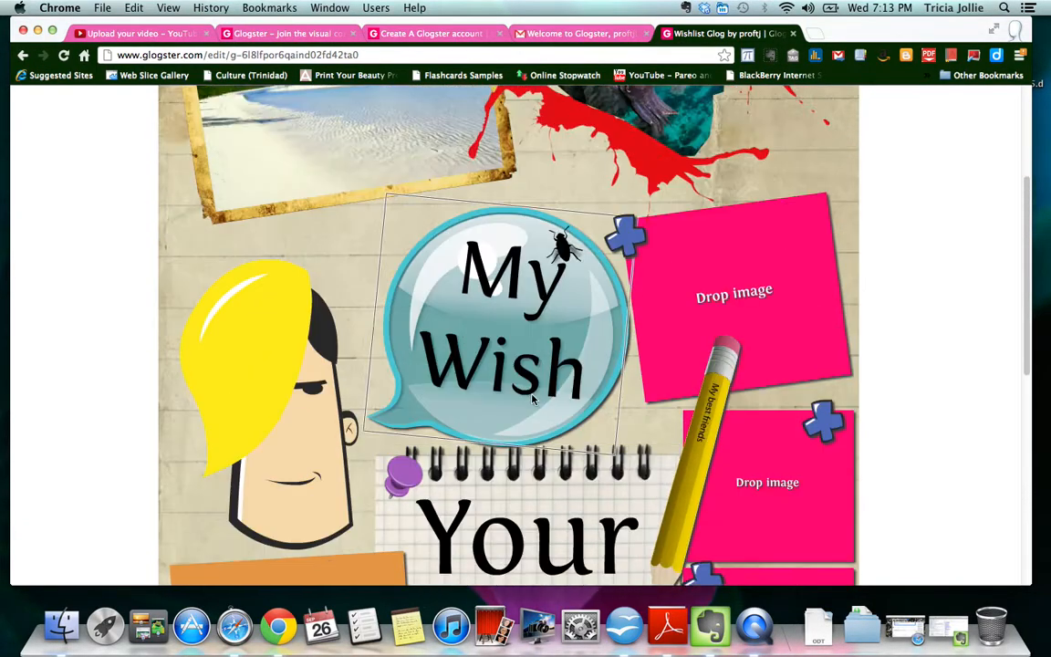
scroll(534, 398, "down", 4)
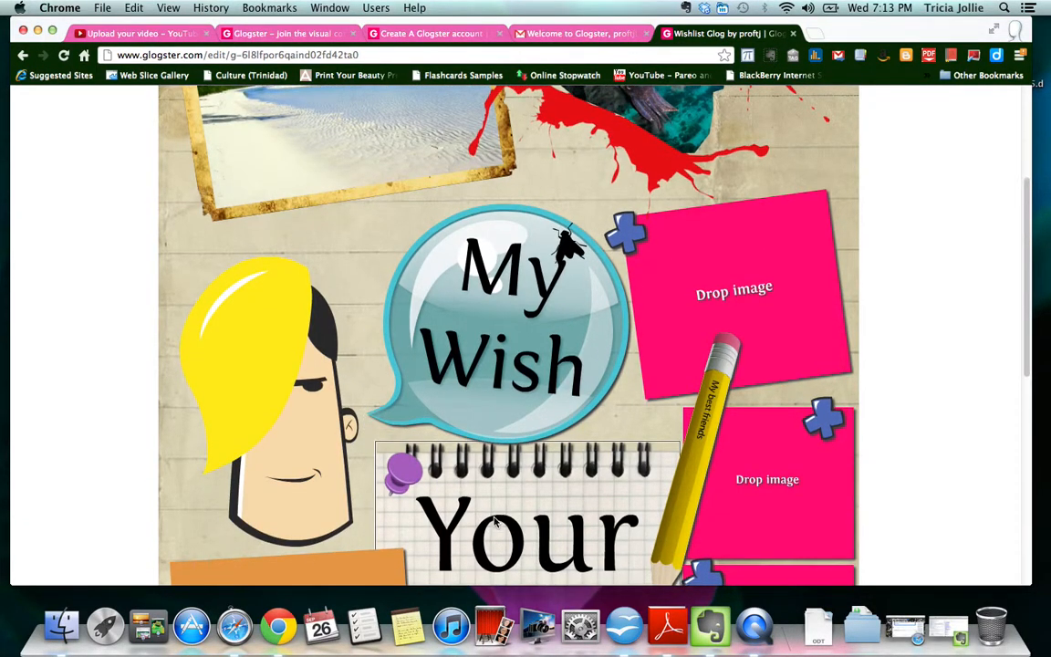
left_click(518, 424)
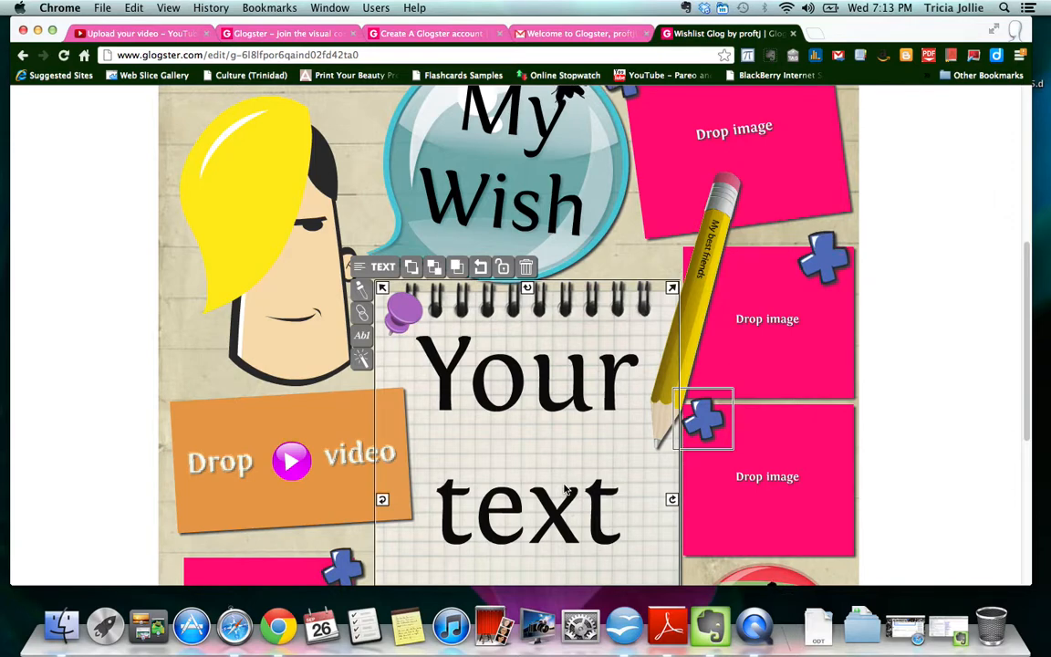
scroll(521, 482, "up", 1)
scroll(520, 482, "down", 3)
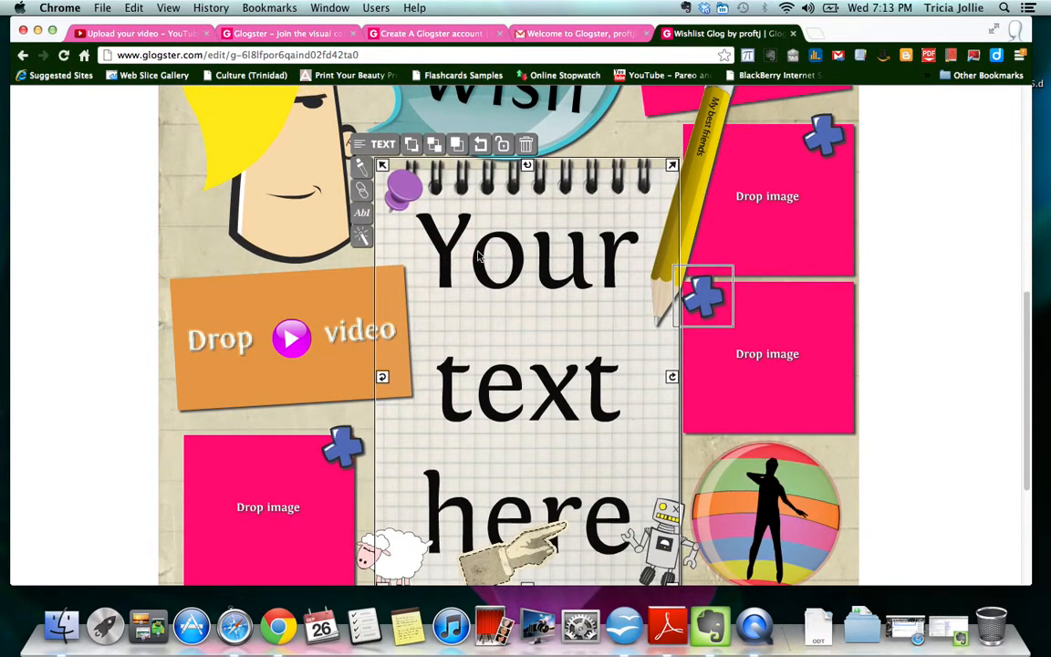
double_click(498, 260)
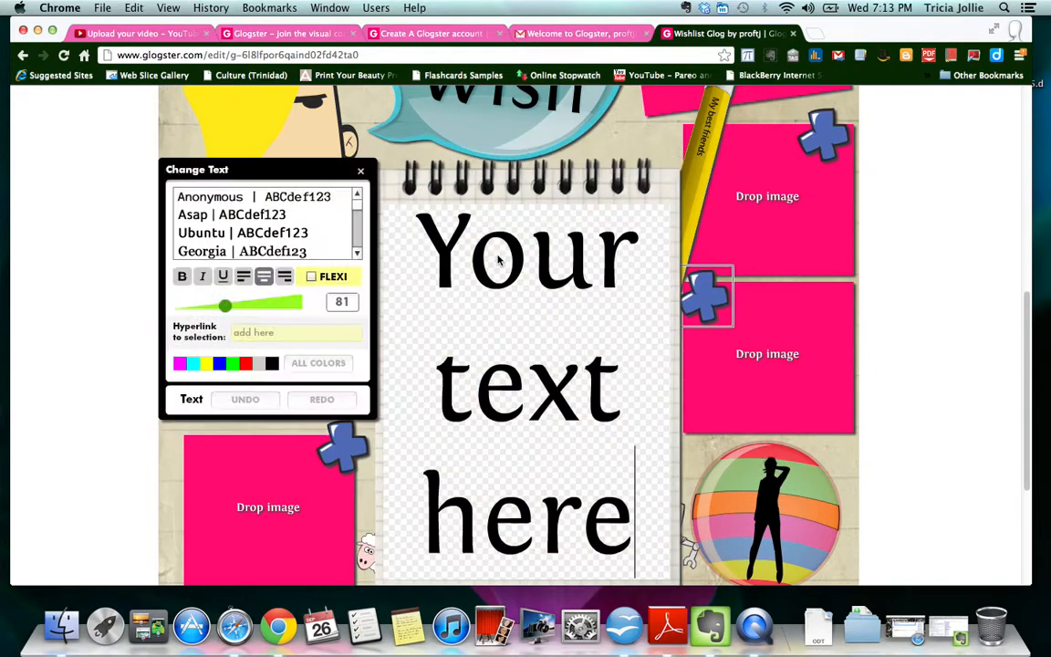
left_click_drag(435, 249, 634, 556)
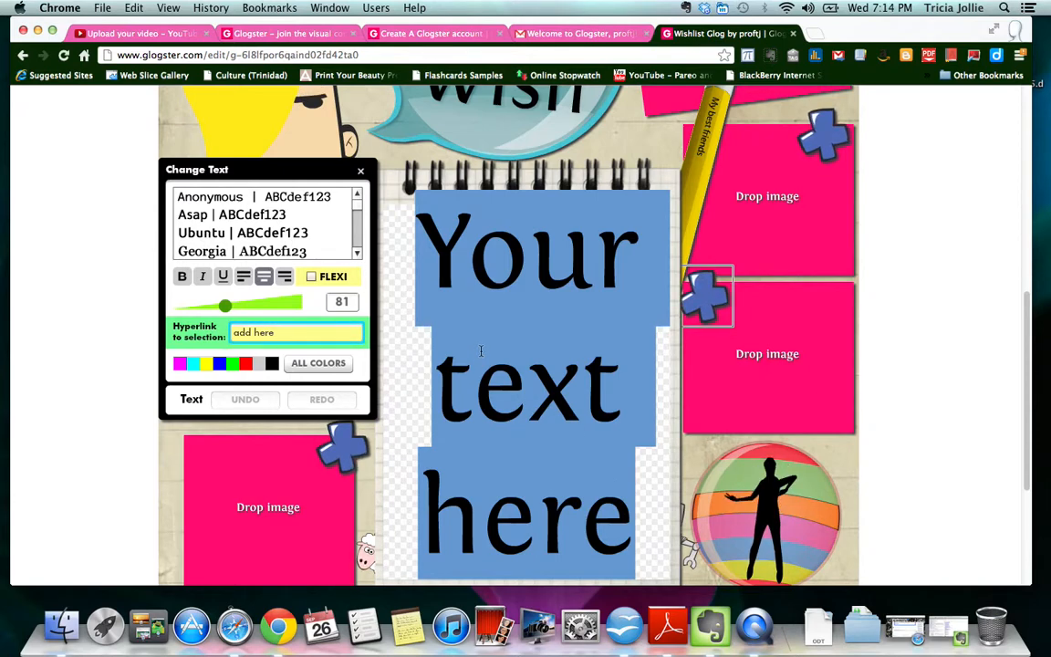
key("Tab")
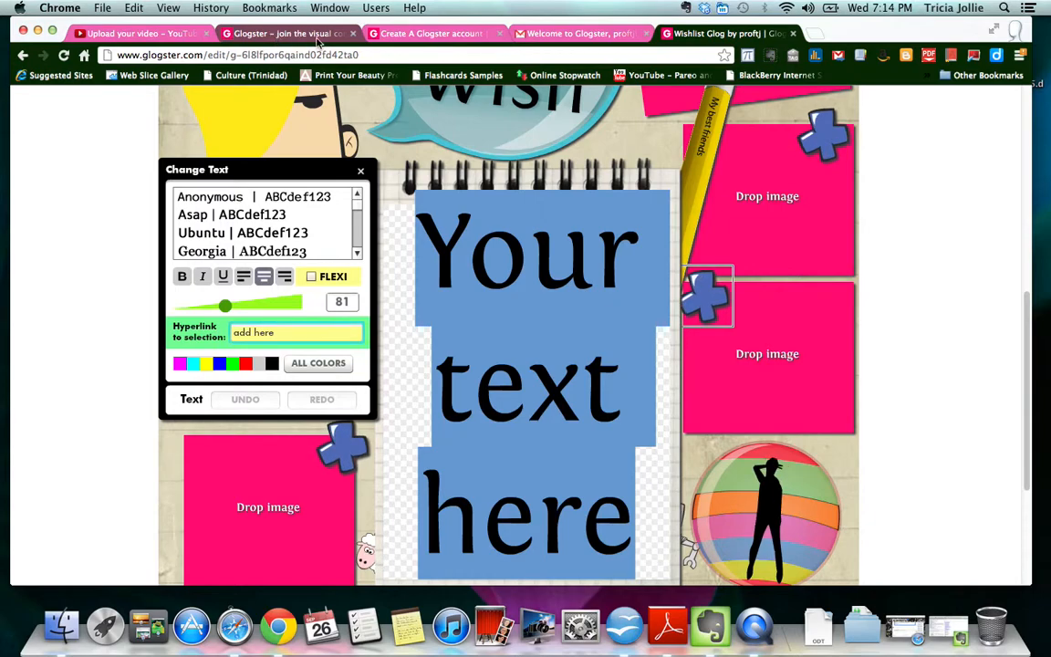
- Search 'trinidad' in a new tab and open the Trinidad Express website
left_click(818, 35)
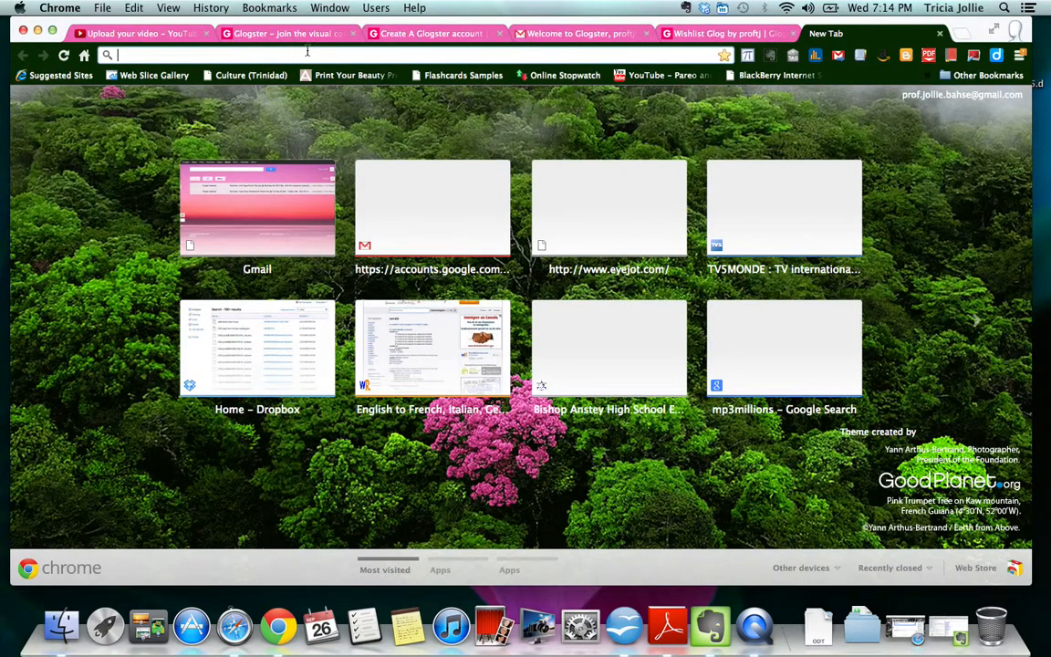
type("trinidadexpress")
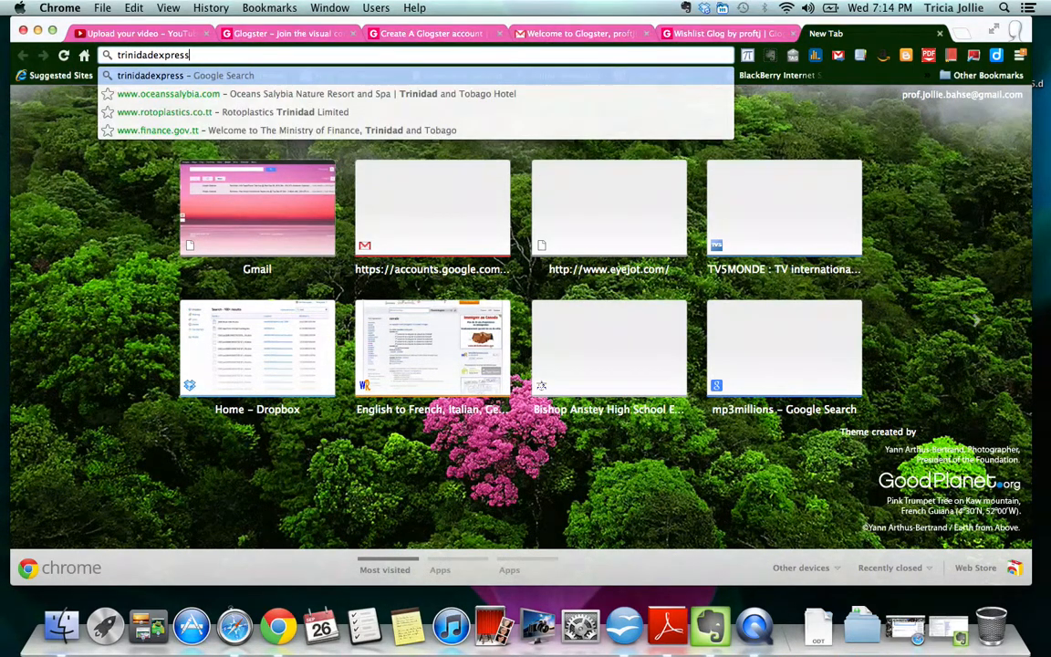
key("Return")
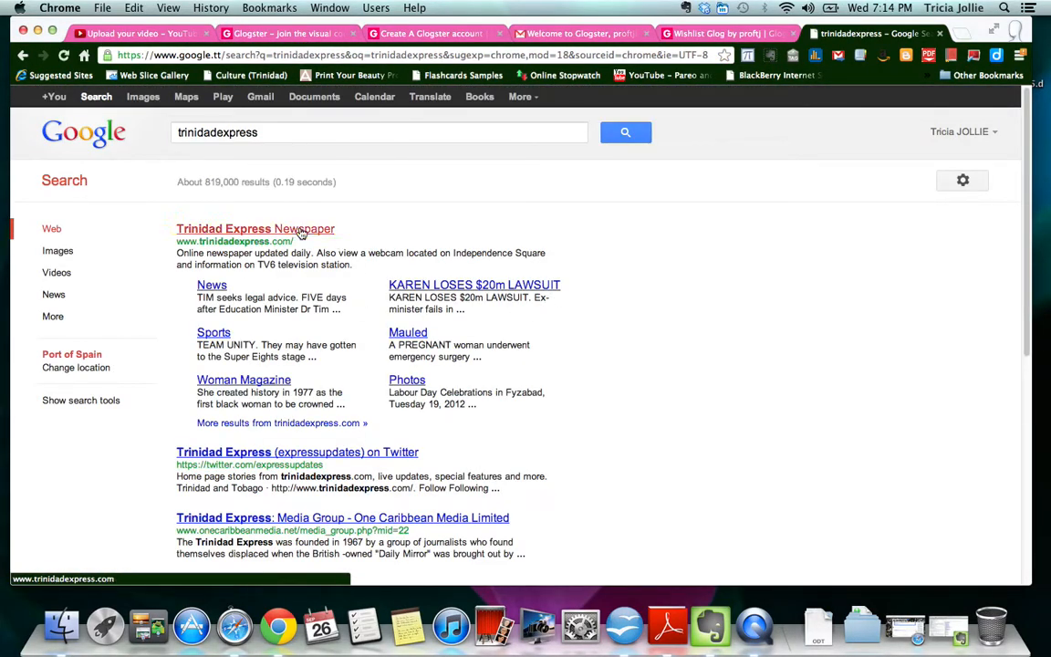
left_click(301, 230)
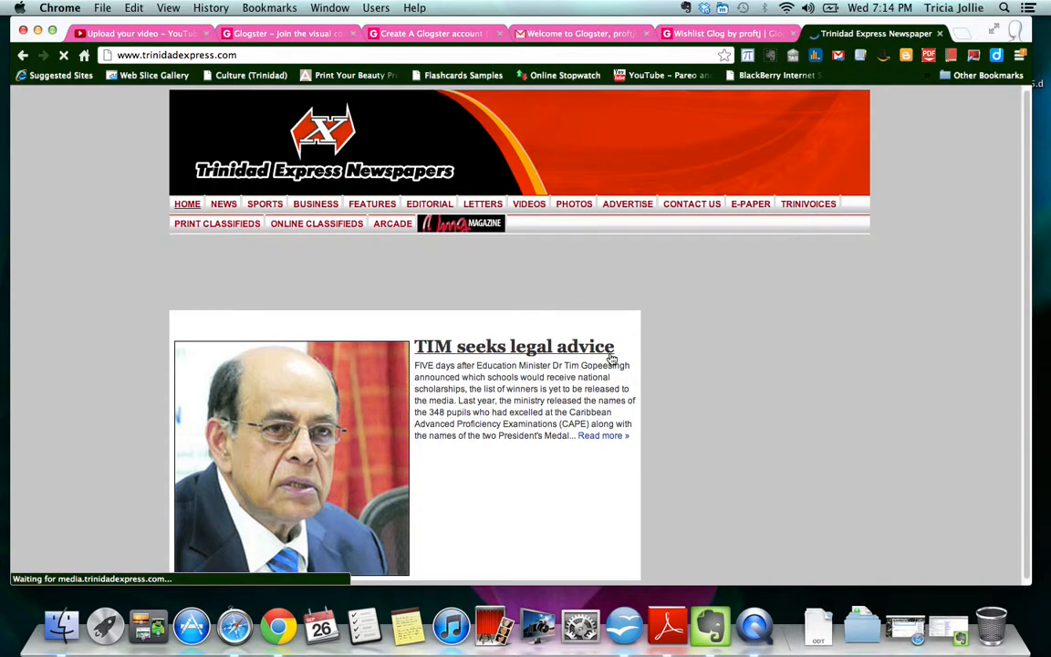
- Open the article 'A glimpse into the past' and select its first two paragraphs
scroll(655, 352, "down", 5)
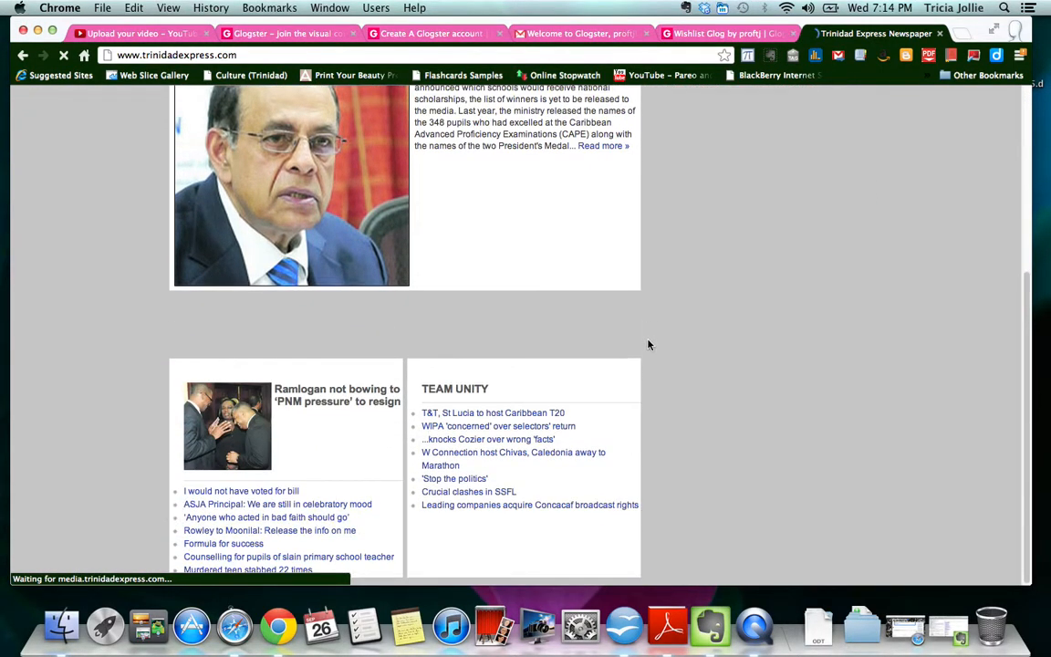
scroll(423, 397, "down", 4)
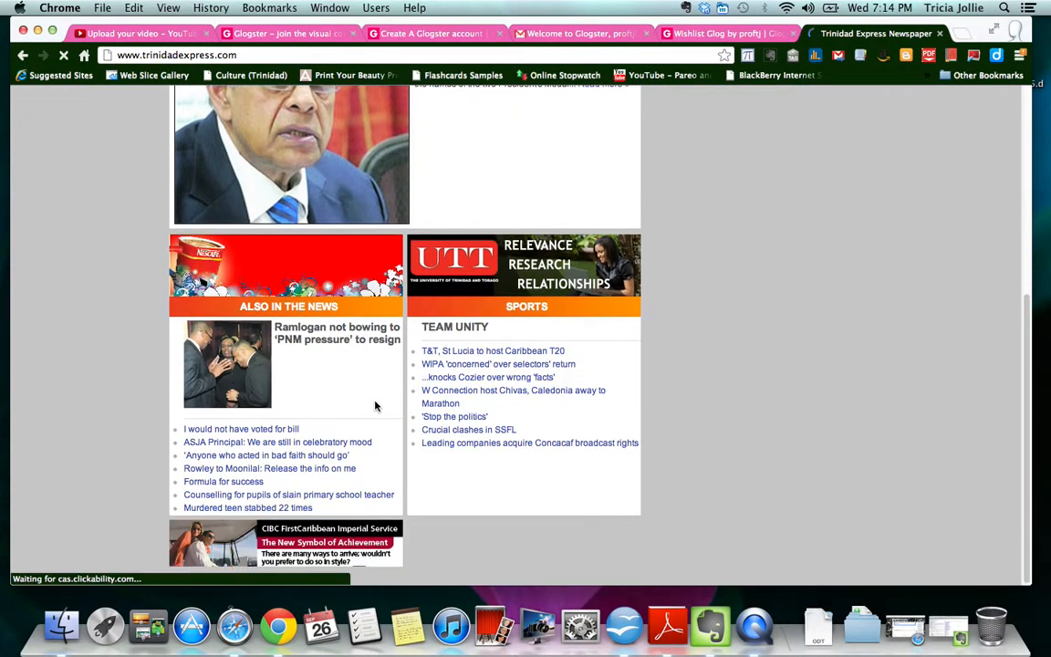
scroll(415, 396, "down", 1)
scroll(393, 424, "down", 1)
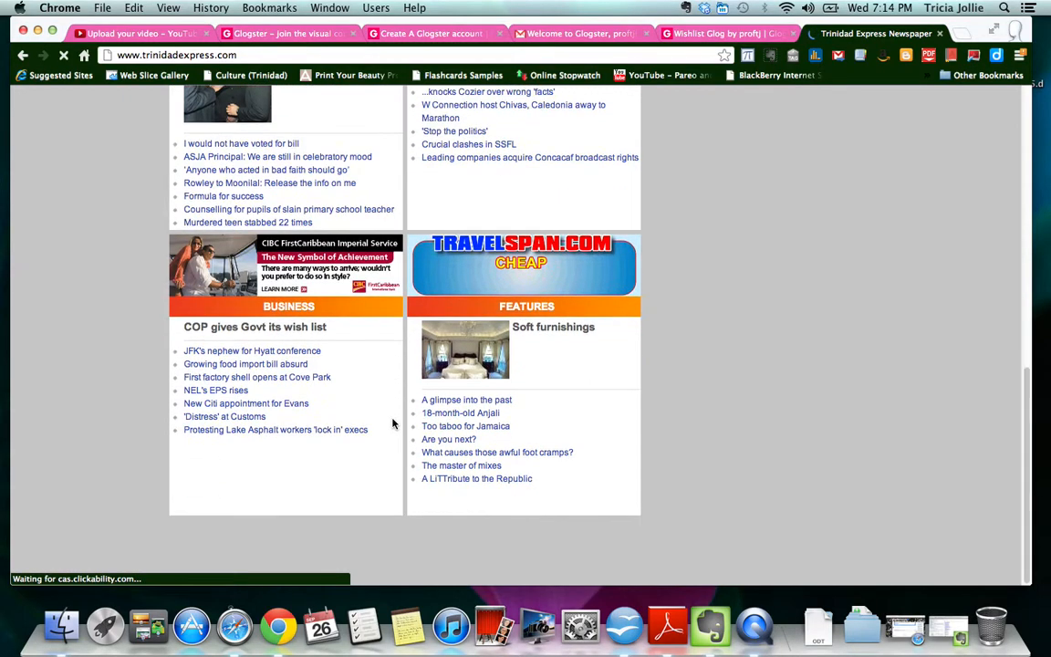
scroll(393, 419, "down", 1)
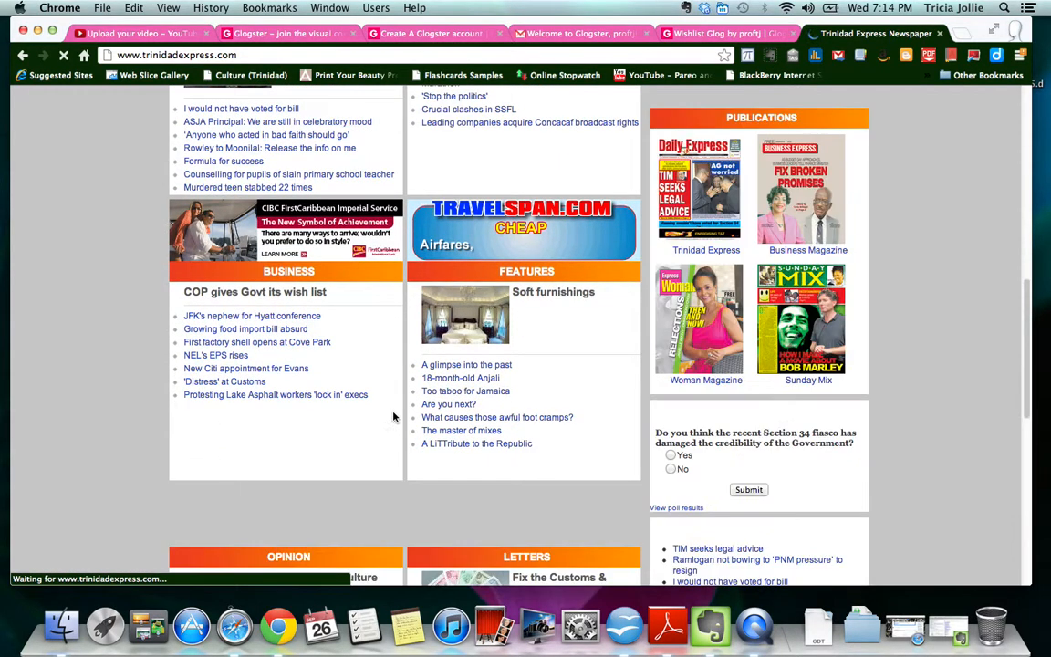
left_click(500, 369)
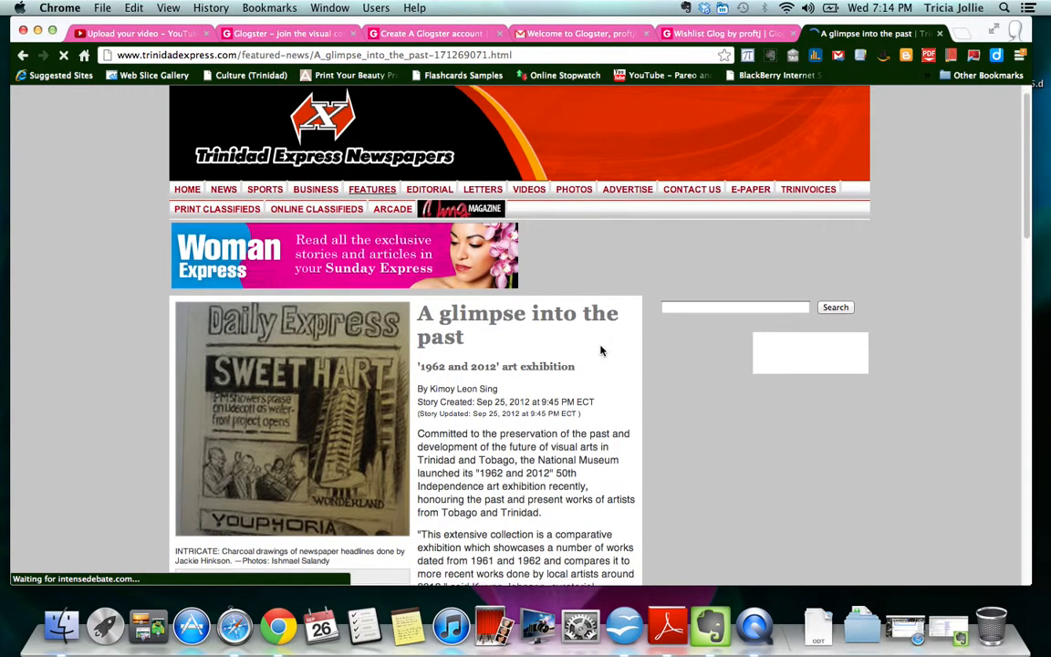
scroll(600, 351, "down", 5)
left_click_drag(419, 166, 540, 335)
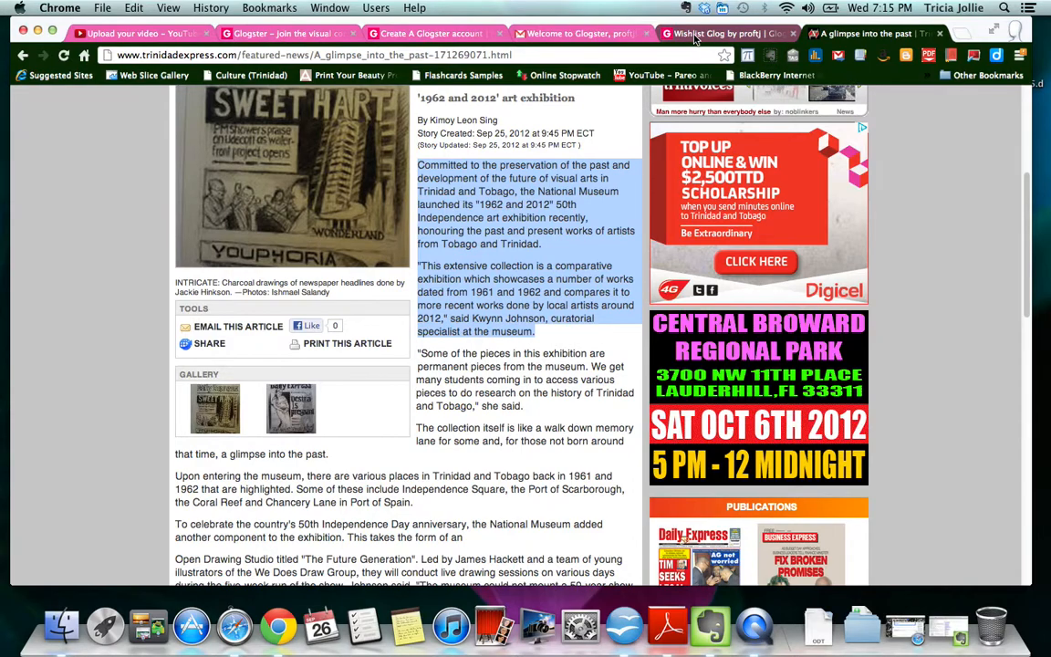
left_click(691, 36)
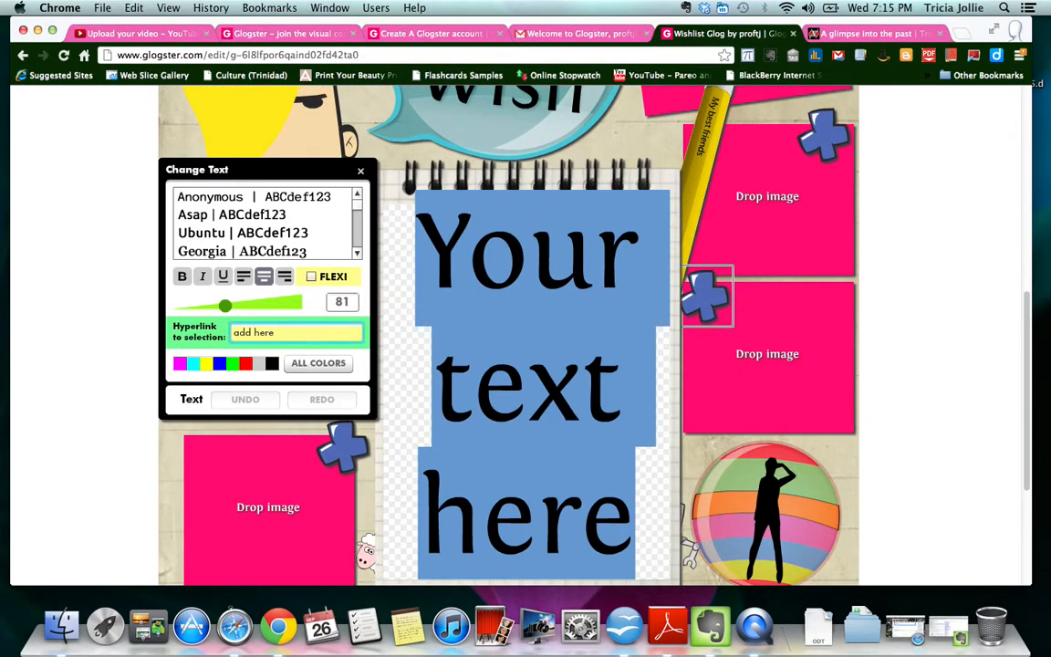
- Paste the copied article text over the 'Your text here' notepad words
left_click(439, 247)
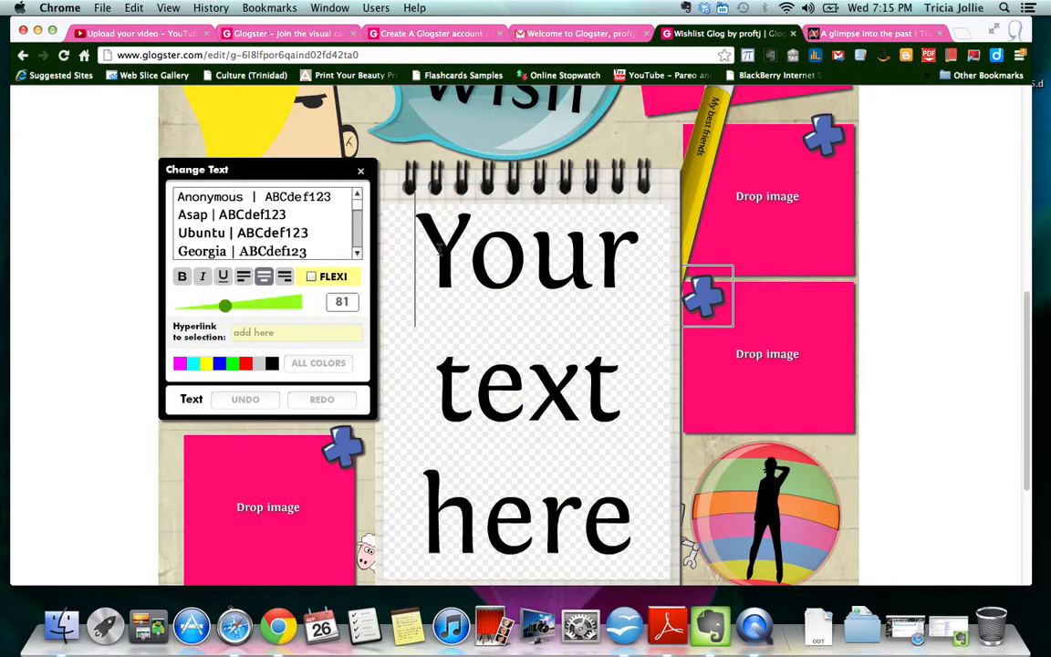
left_click_drag(439, 247, 593, 529)
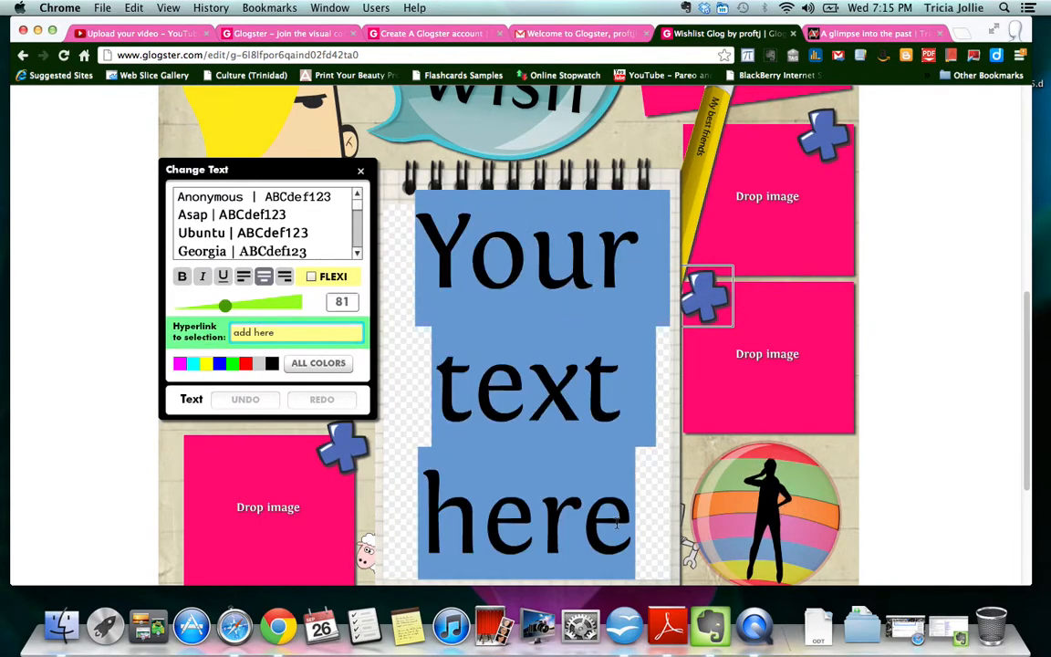
right_click(559, 413)
left_click(589, 445)
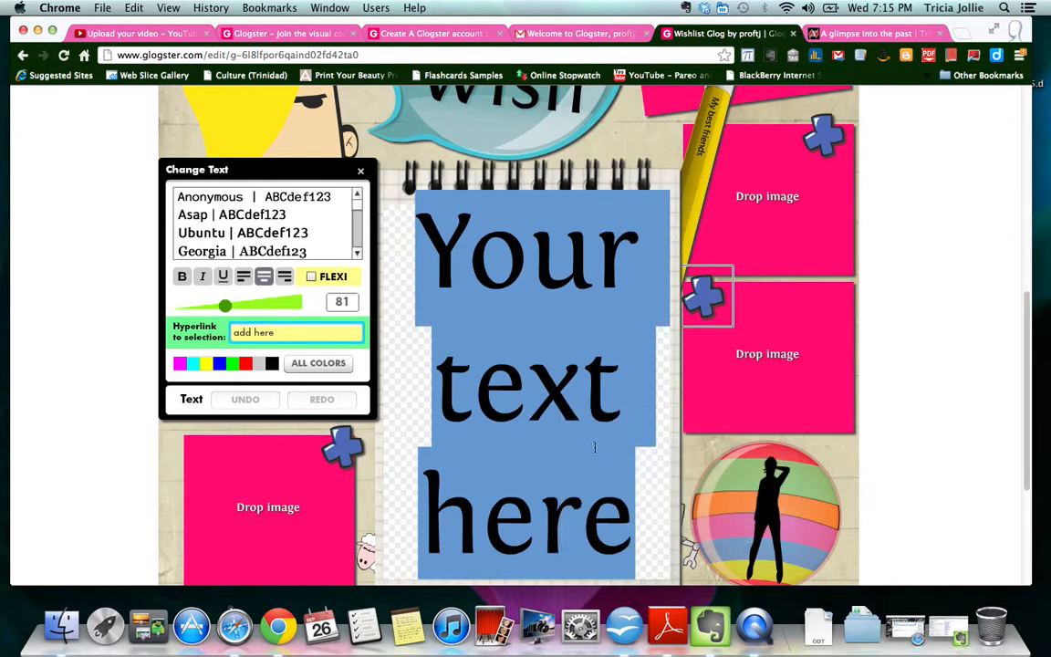
- Select all the pasted text and tick FLEXI so it shrinks to fit the box
left_click(423, 258)
key("super+a")
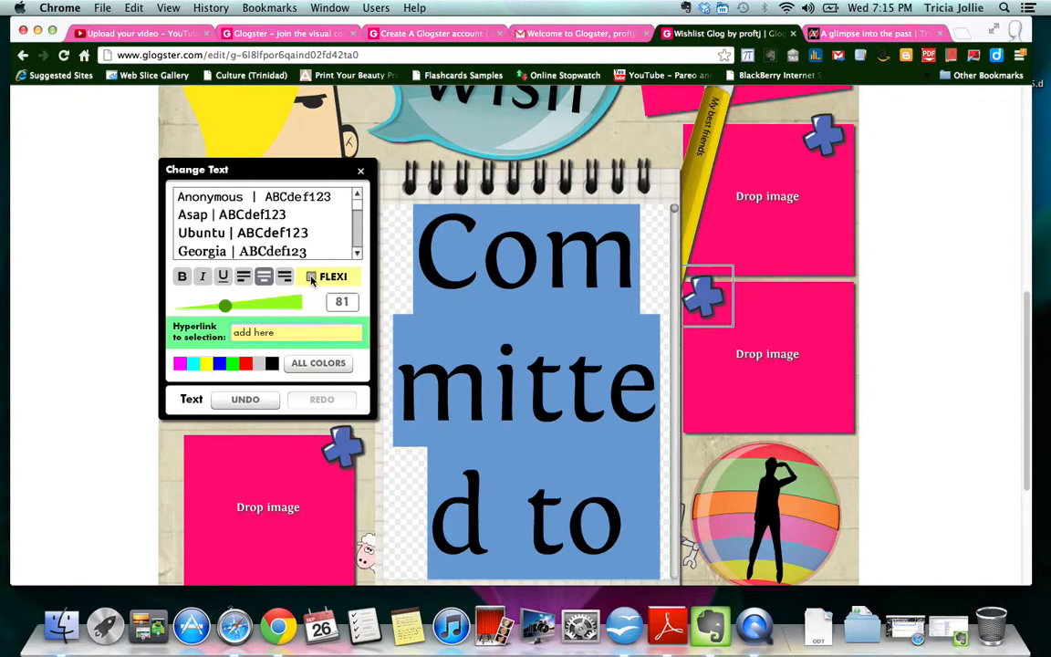
left_click(311, 277)
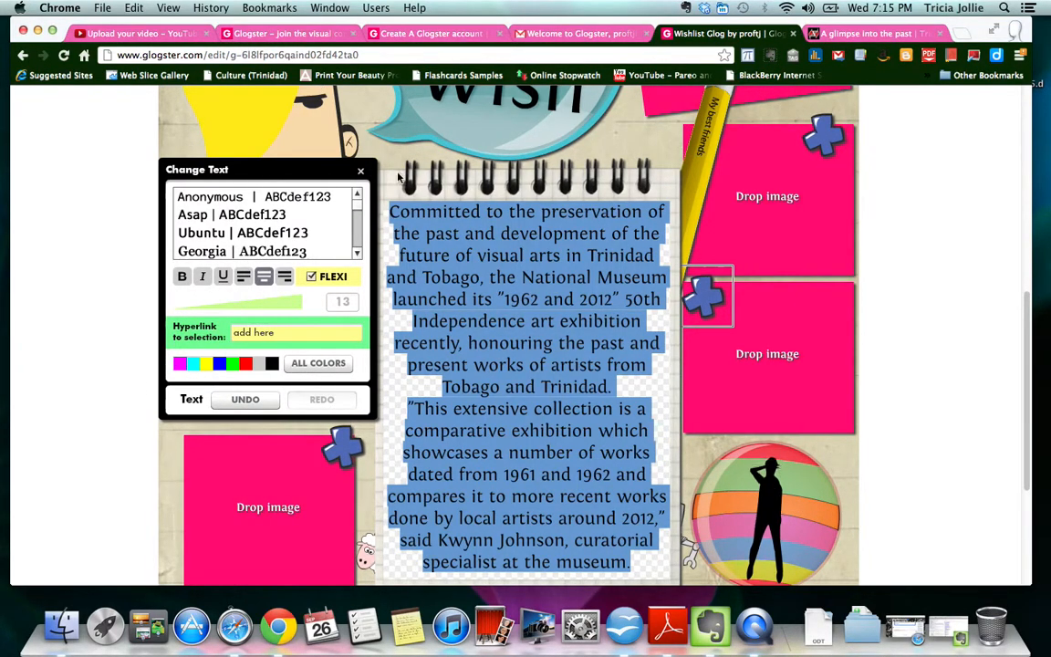
left_click(360, 171)
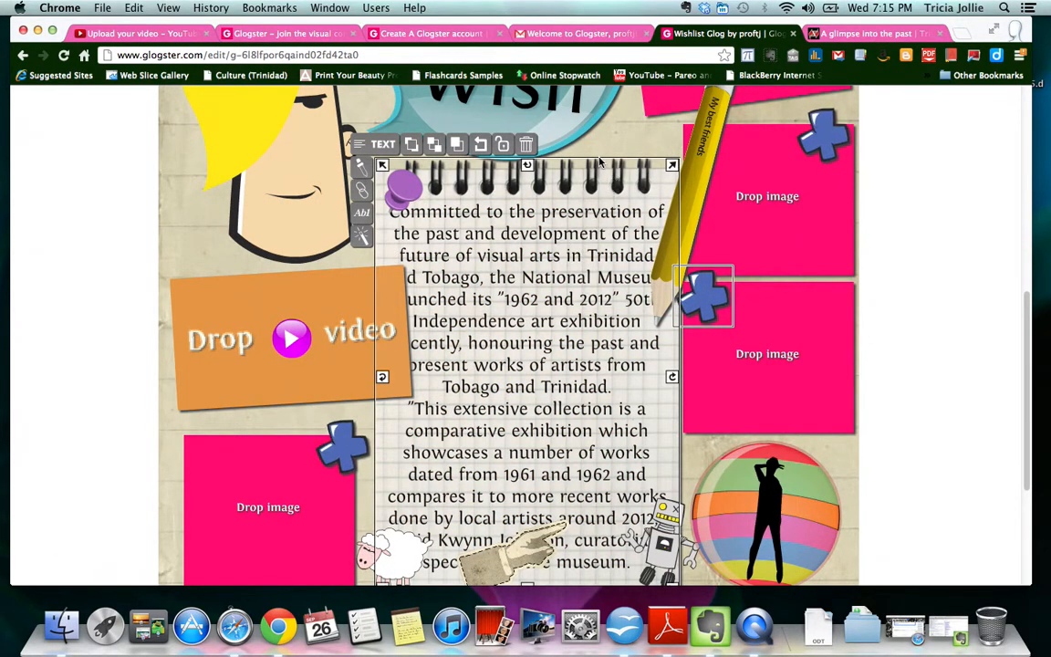
- Nudge the notepad up and delete the My Wish speech bubble
mouse_move(549, 165)
left_mouse_down()
mouse_move(513, 131)
mouse_move(547, 139)
mouse_move(557, 164)
left_mouse_up()
left_click(562, 126)
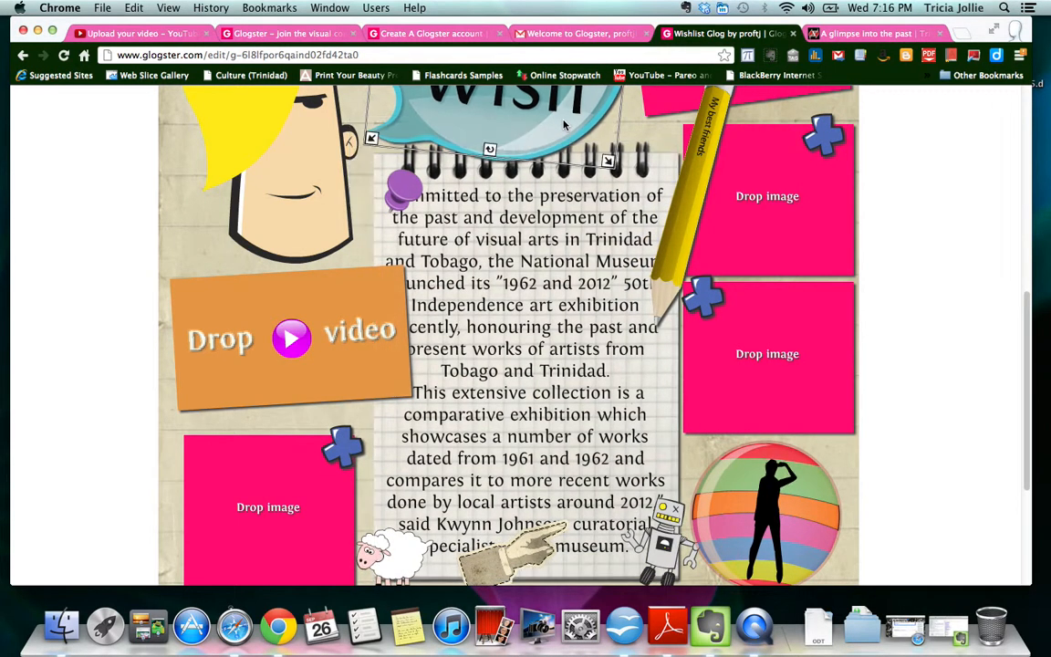
scroll(634, 250, "up", 3)
scroll(634, 250, "up", 2)
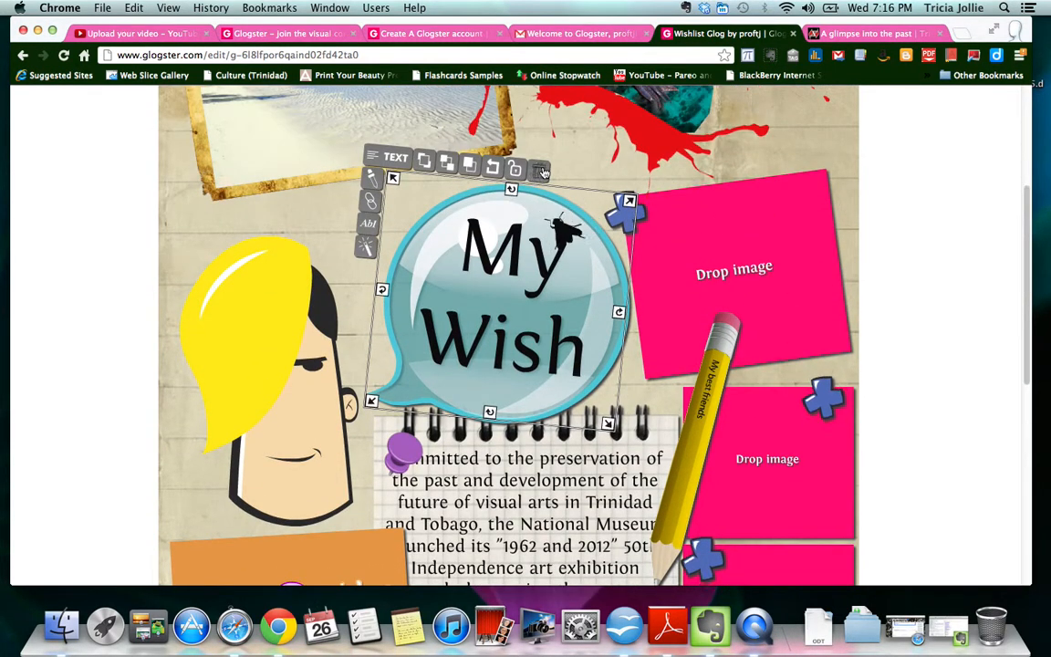
left_click(539, 170)
- Raise the notepad text box and move the purple pushpin to its top-left corner
left_click_drag(536, 484, 502, 322)
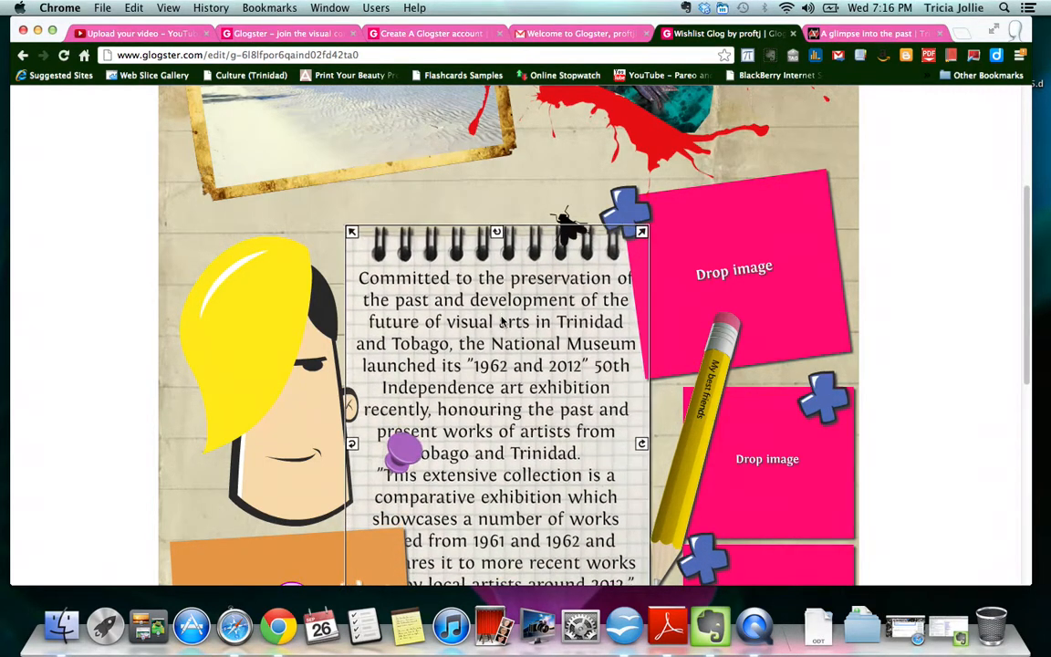
mouse_move(409, 449)
left_mouse_down()
mouse_move(411, 404)
mouse_move(410, 441)
left_mouse_up()
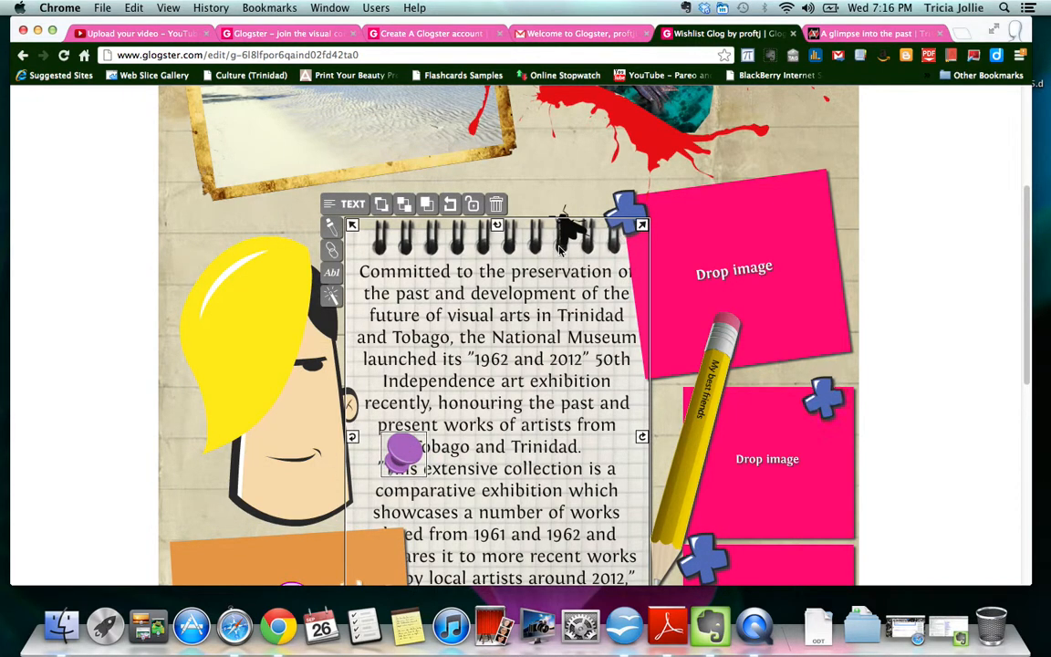
left_click(564, 176)
left_click(406, 451)
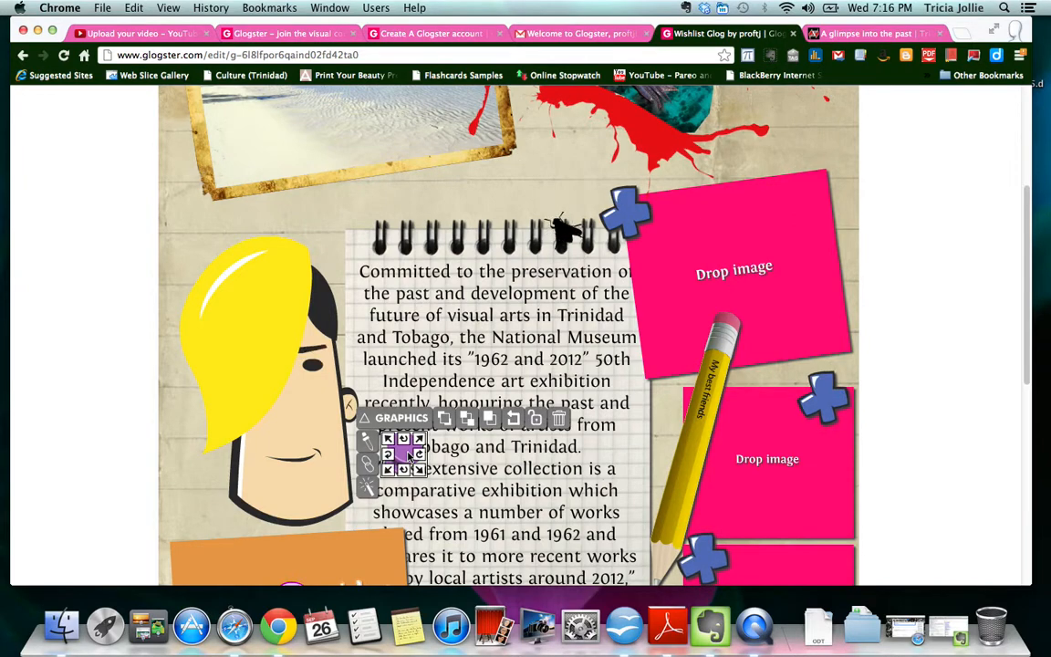
left_click_drag(408, 454, 369, 235)
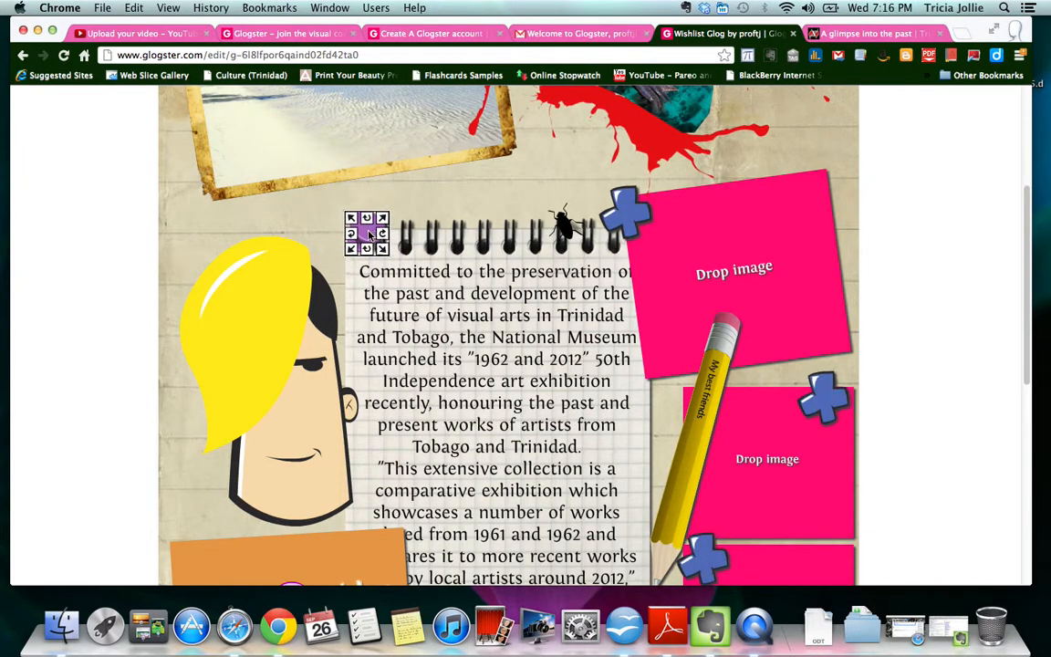
- Enlarge the notepad text box and delete the pink Drop image box beside it
left_click(580, 293)
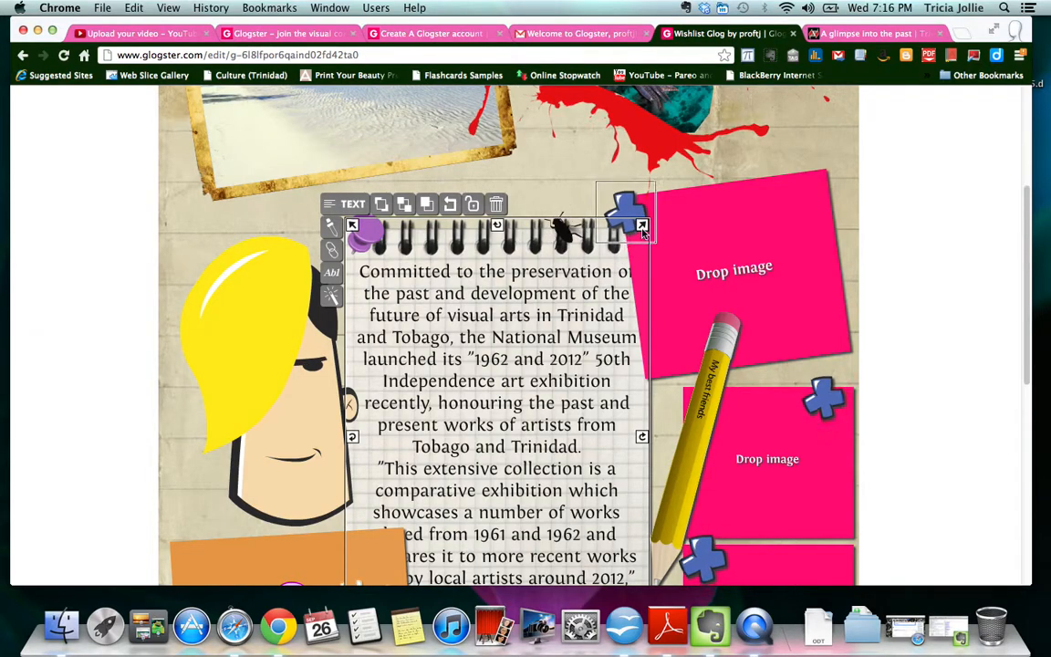
left_click_drag(643, 228, 650, 263)
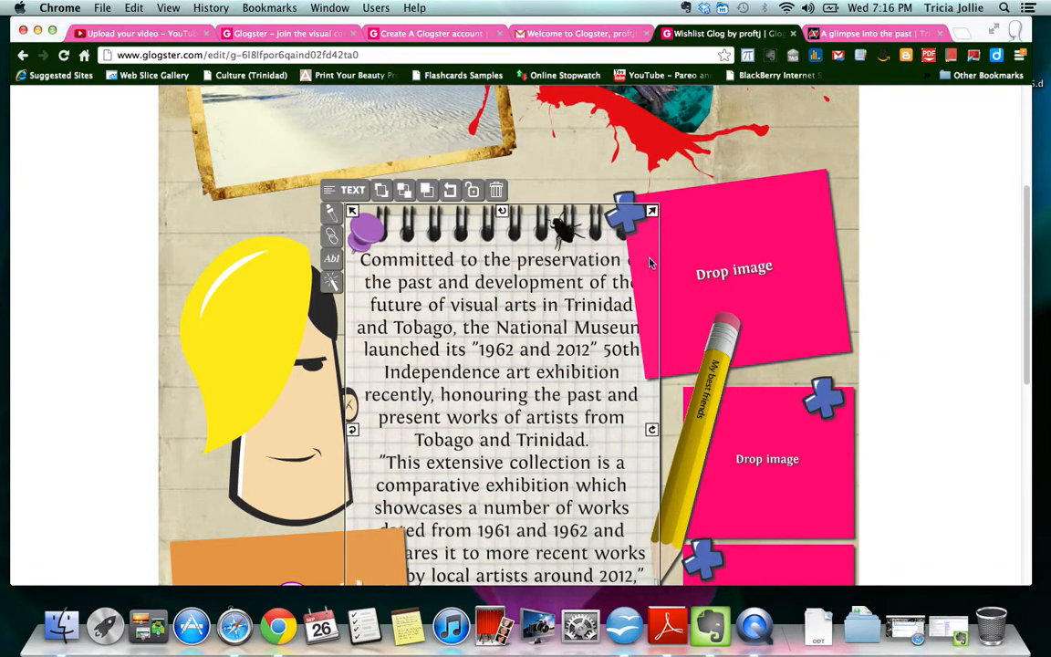
left_click(794, 230)
left_click(782, 165)
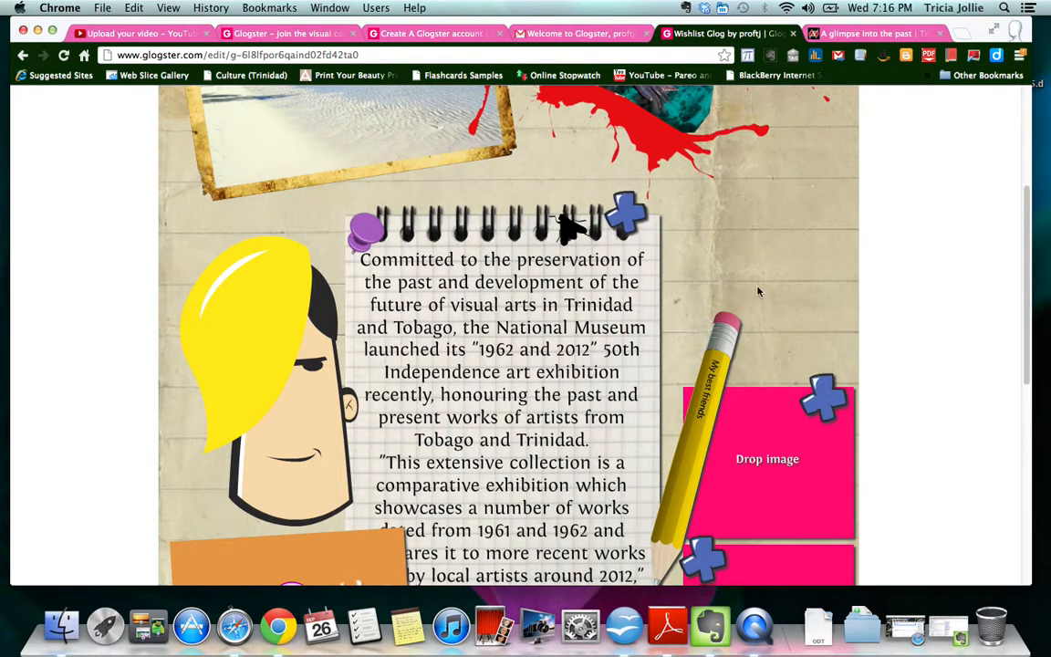
scroll(816, 240, "down", 3)
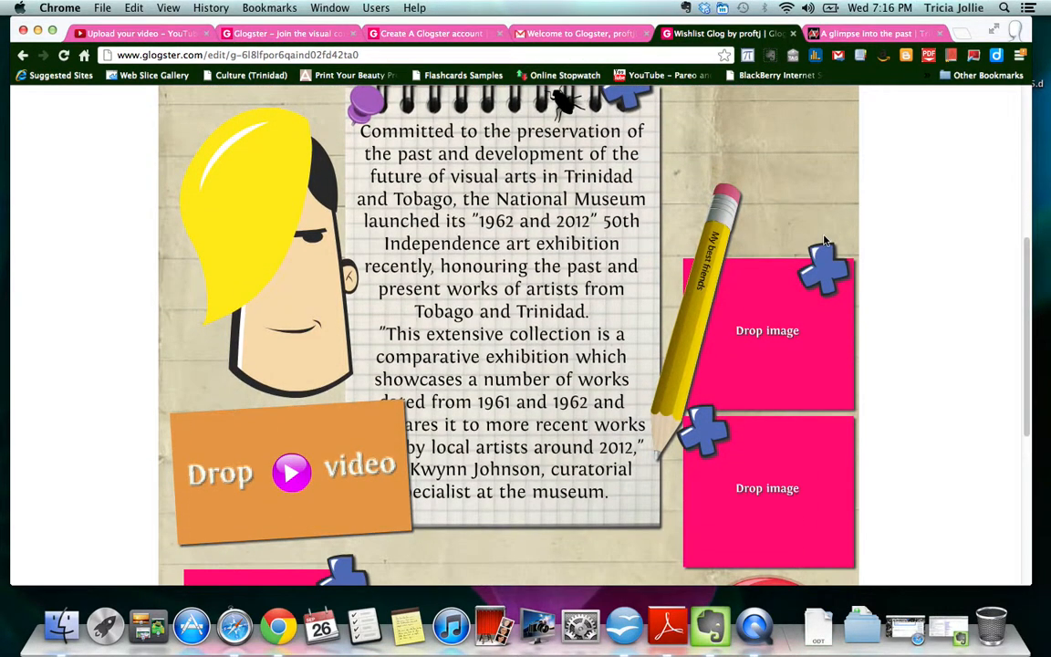
scroll(823, 241, "down", 3)
scroll(588, 348, "down", 5)
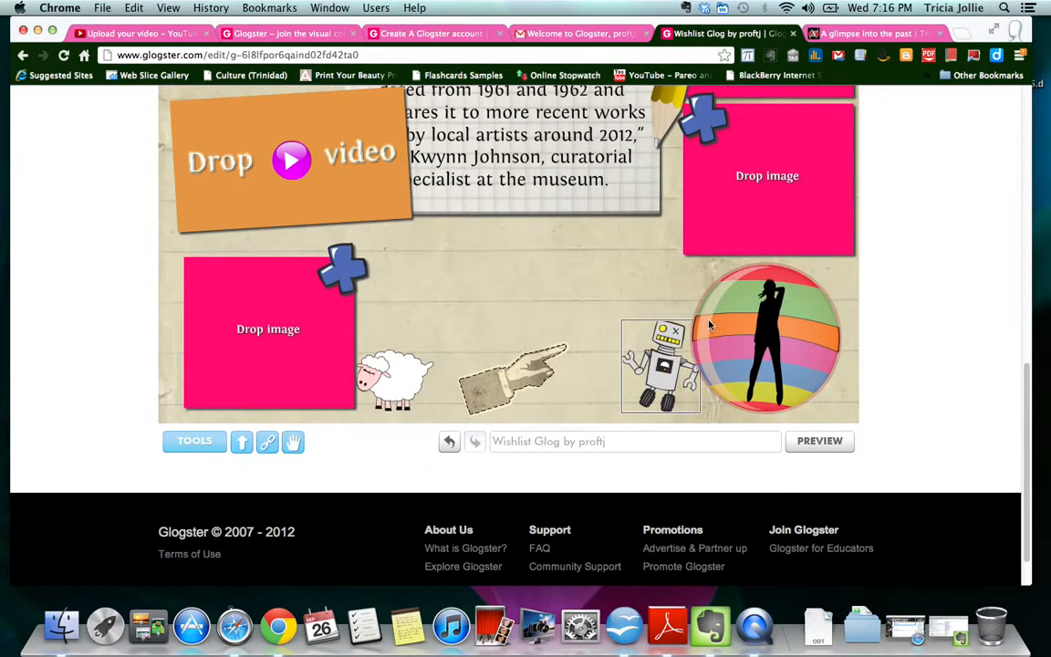
scroll(614, 291, "up", 1)
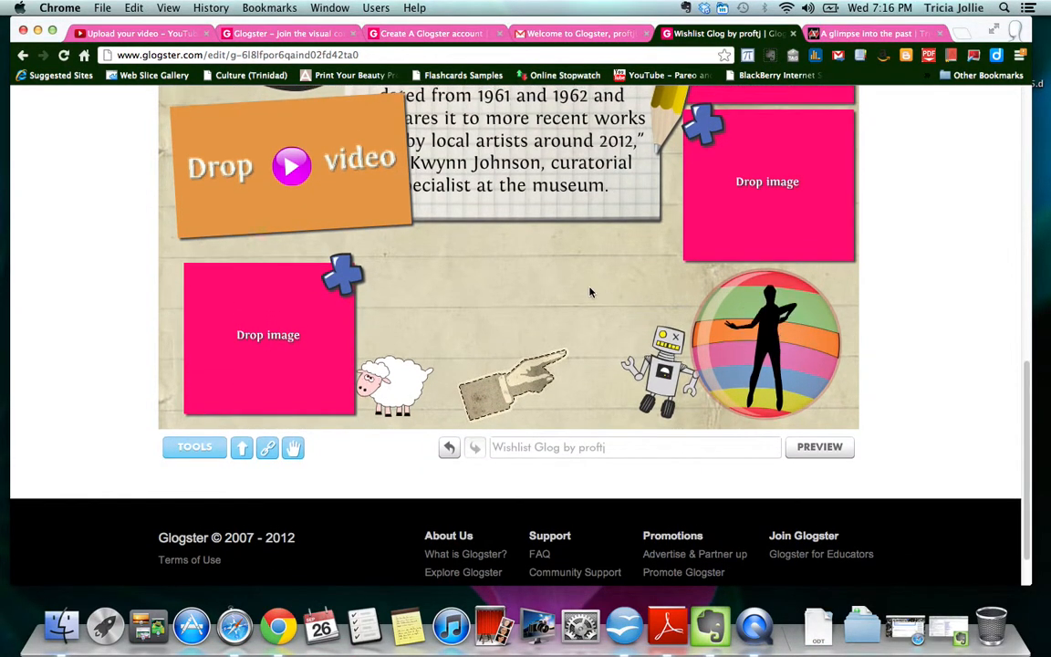
scroll(566, 293, "up", 10)
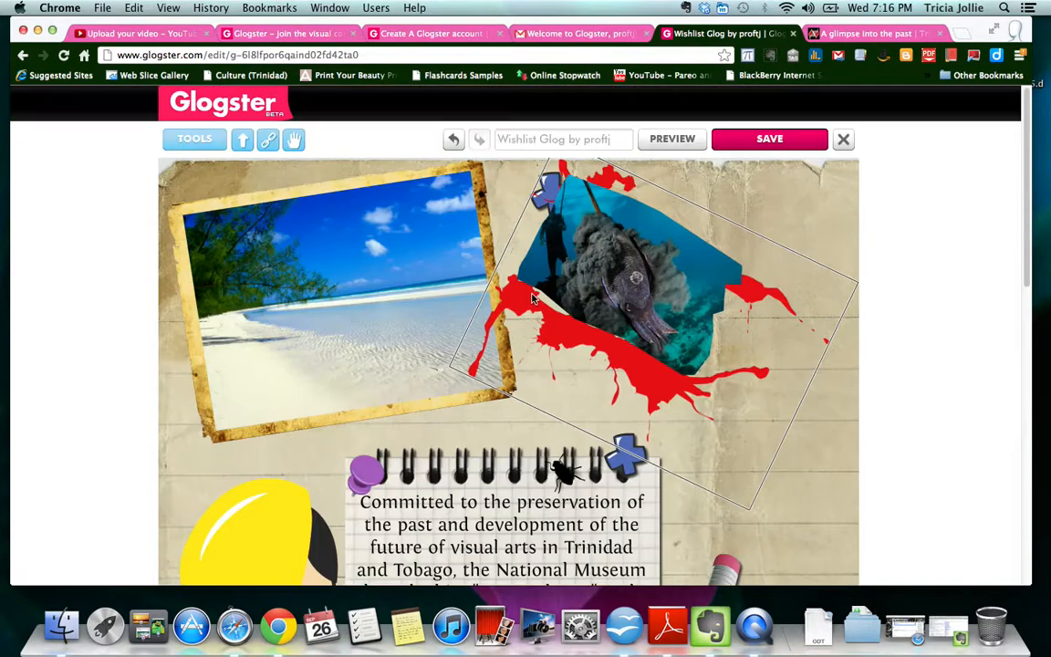
- Open Tools > Video > YouTube, search for beach videos and save one to My videos
left_click(206, 141)
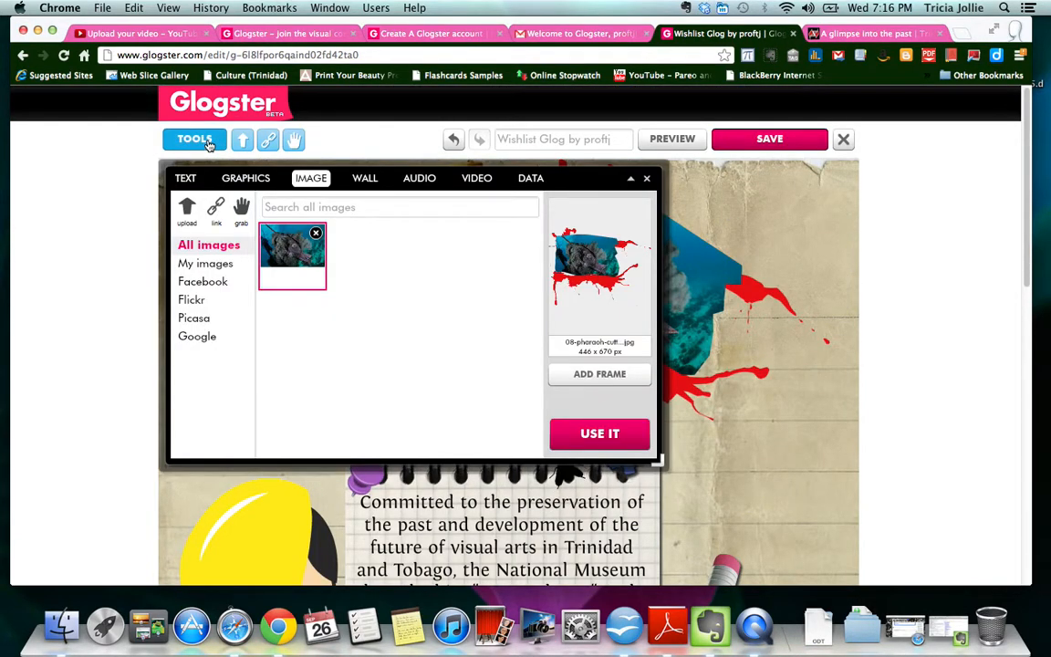
left_click(478, 179)
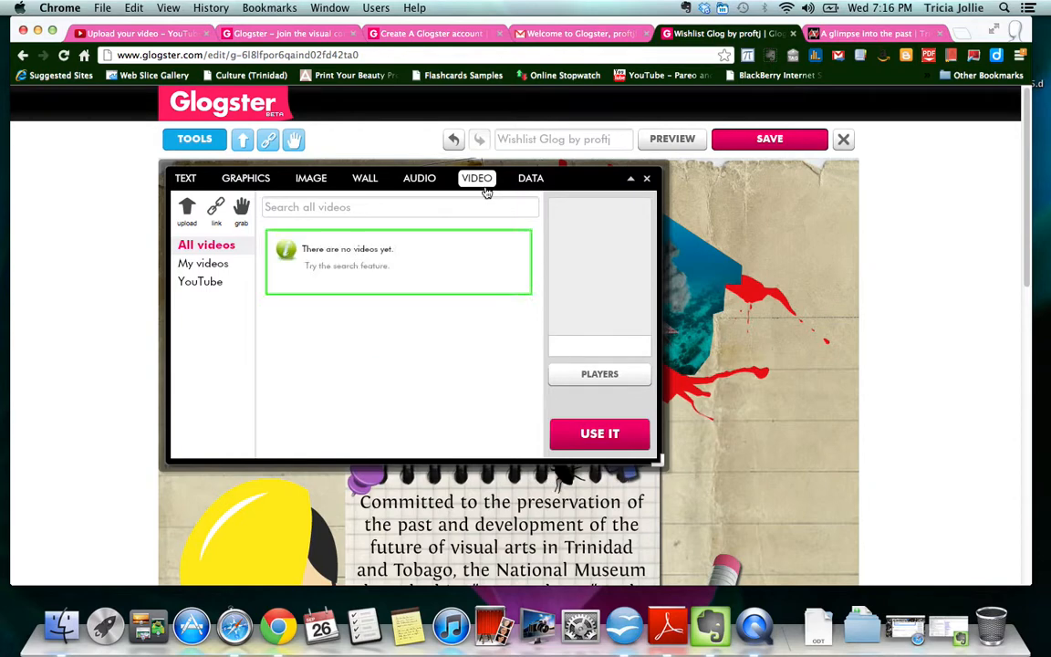
left_click(216, 283)
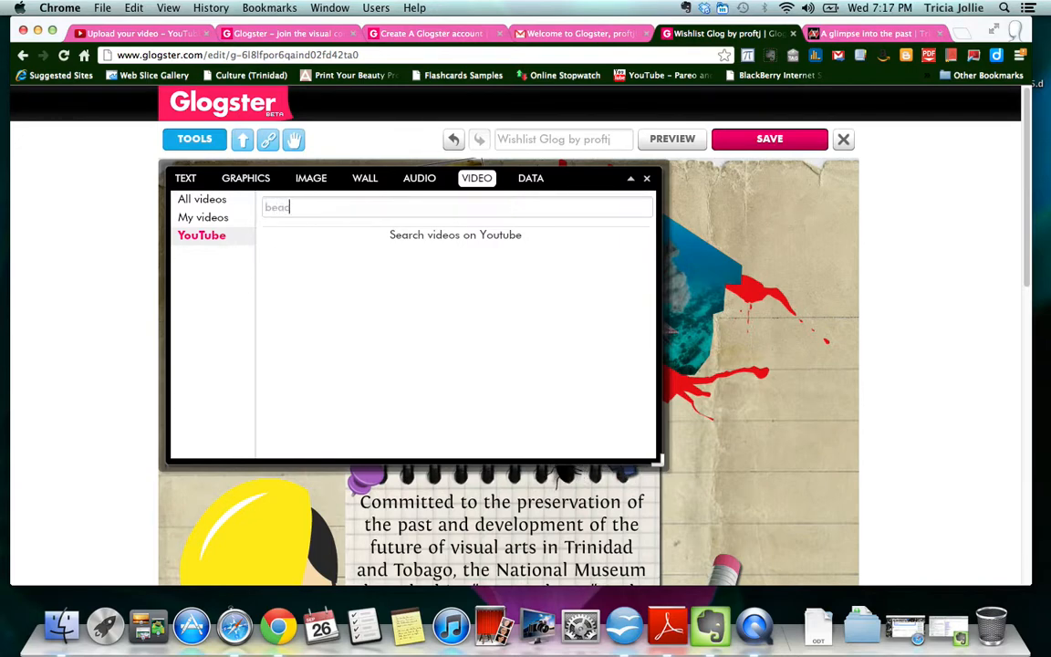
key("Return")
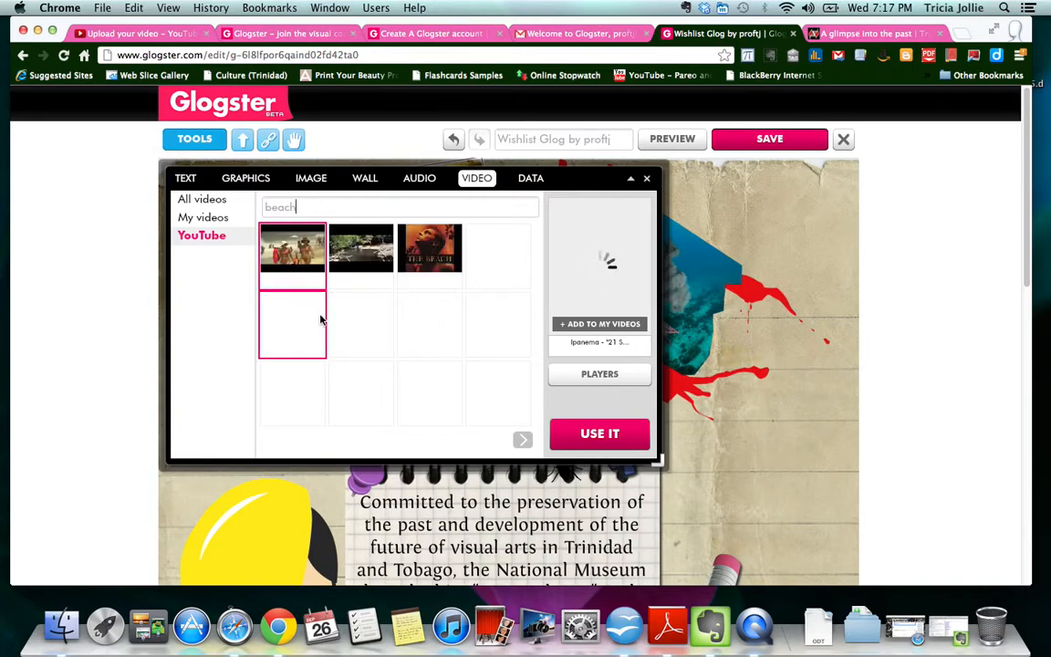
left_click(371, 260)
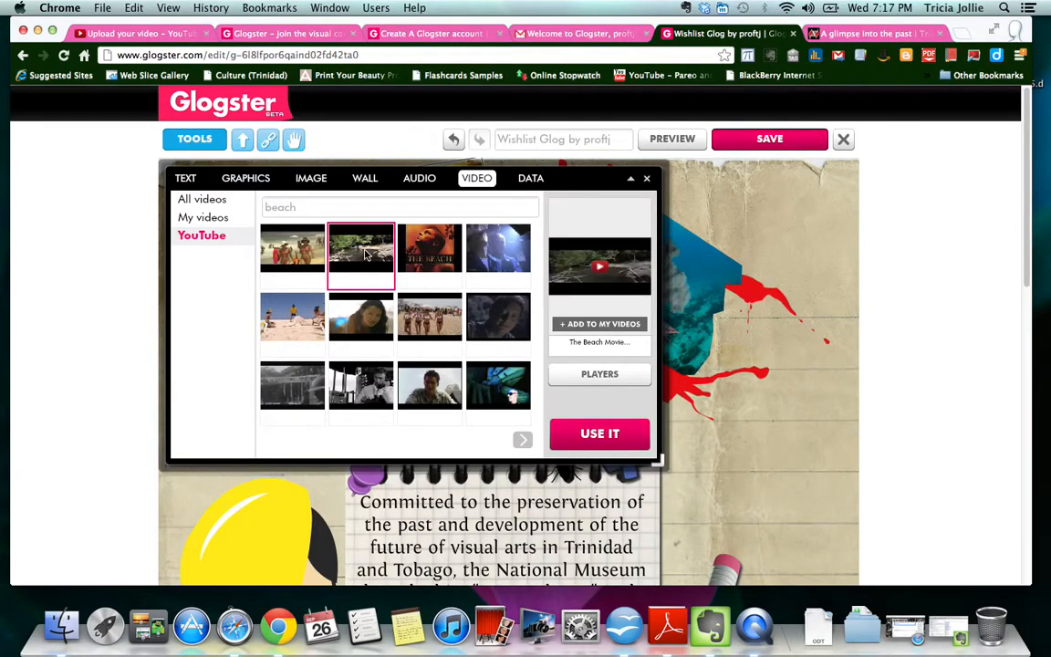
left_click(598, 325)
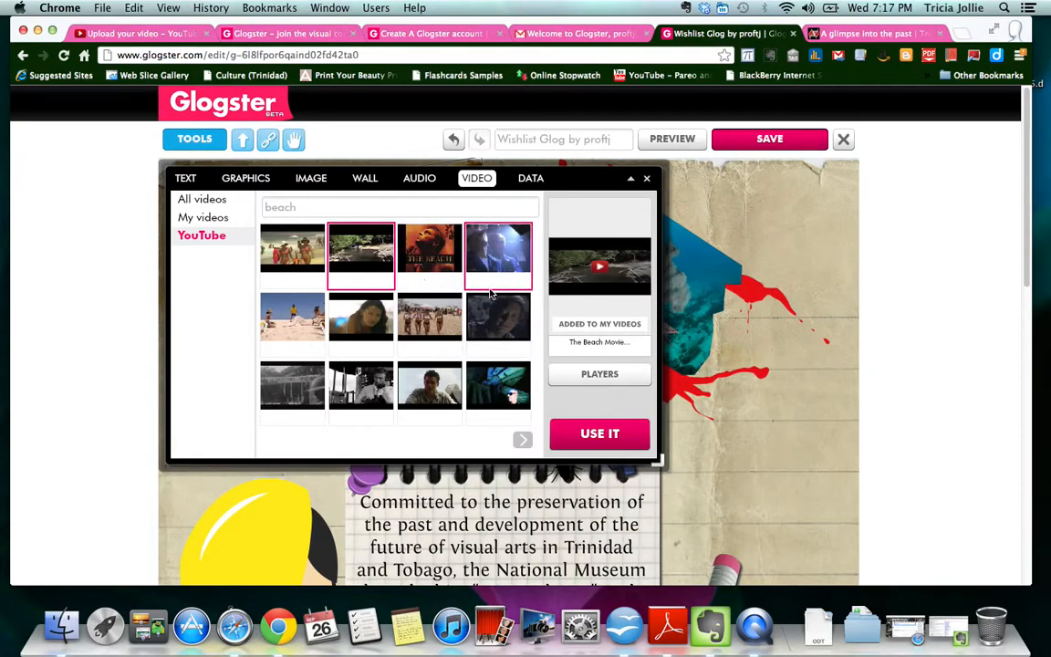
scroll(456, 328, "down", 1)
scroll(456, 335, "down", 1)
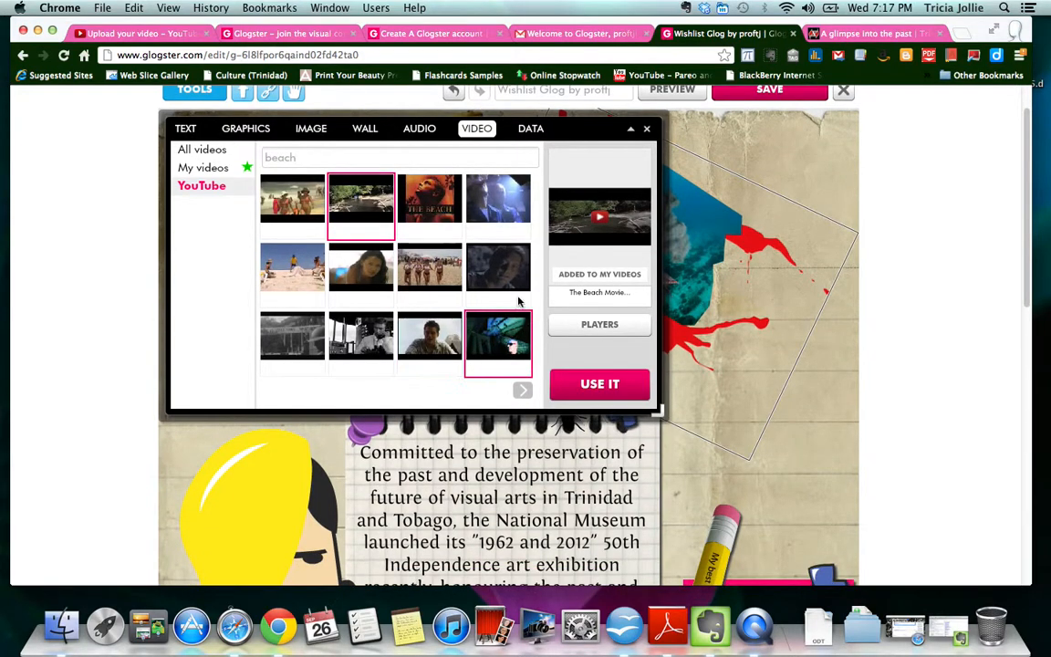
scroll(469, 279, "down", 3)
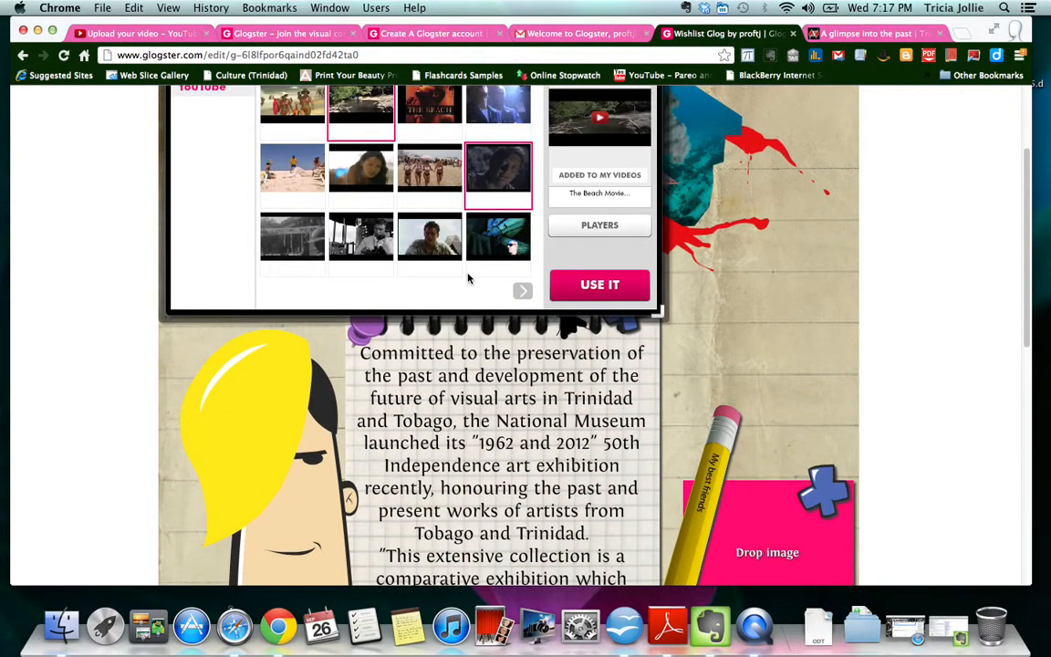
scroll(421, 244, "up", 1)
- Search YouTube for 'beach tobago', save the Tobago video to My videos and show player styles
left_click(523, 314)
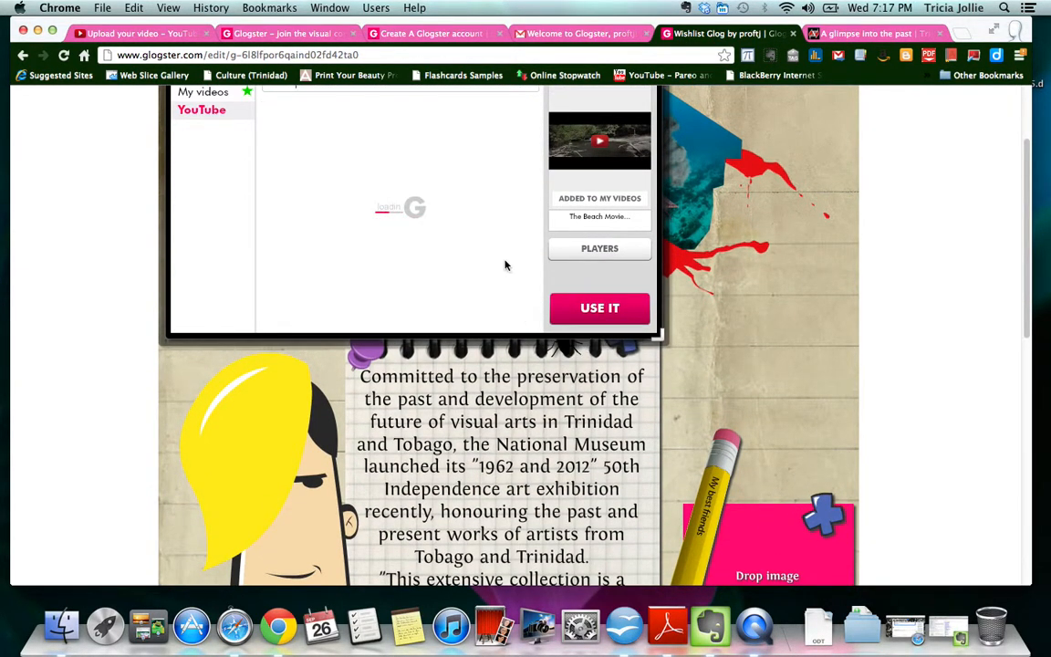
scroll(505, 264, "up", 1)
scroll(509, 265, "up", 2)
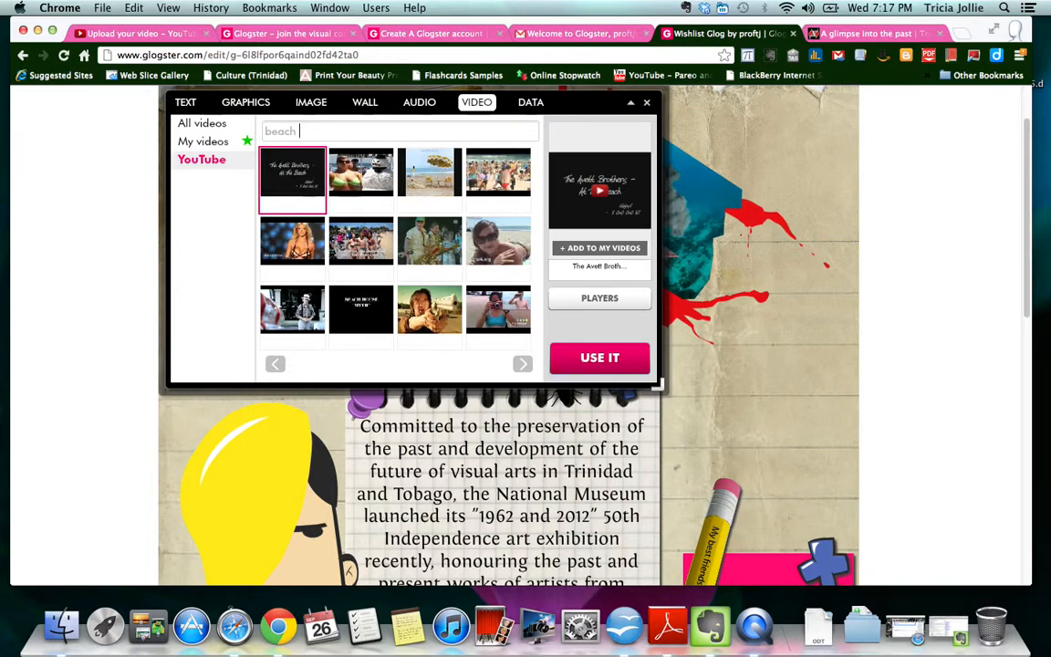
type("go")
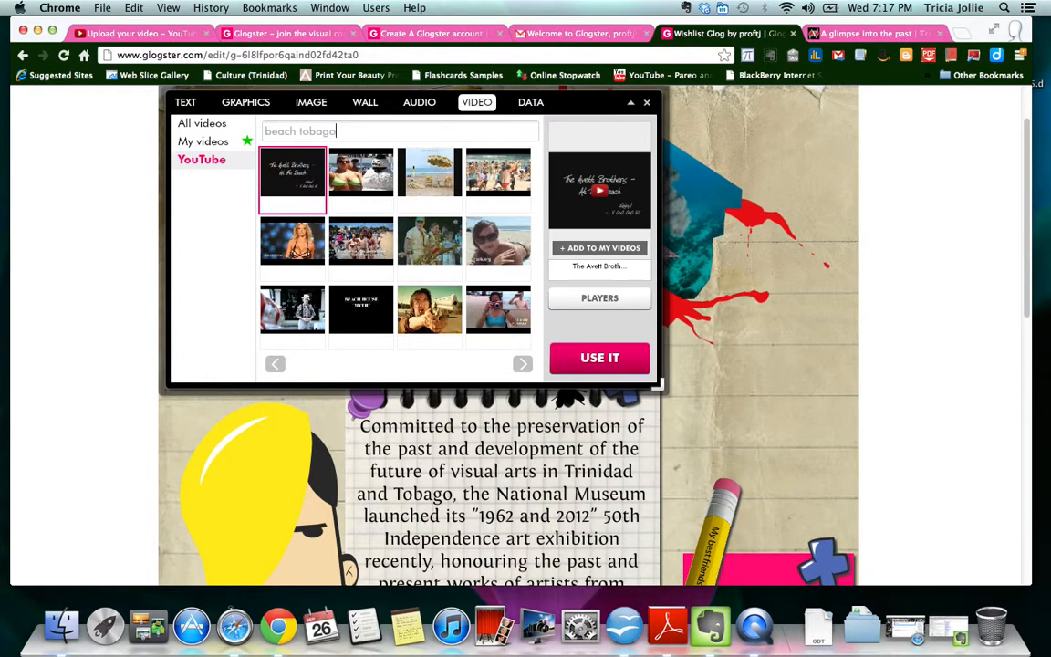
key("Return")
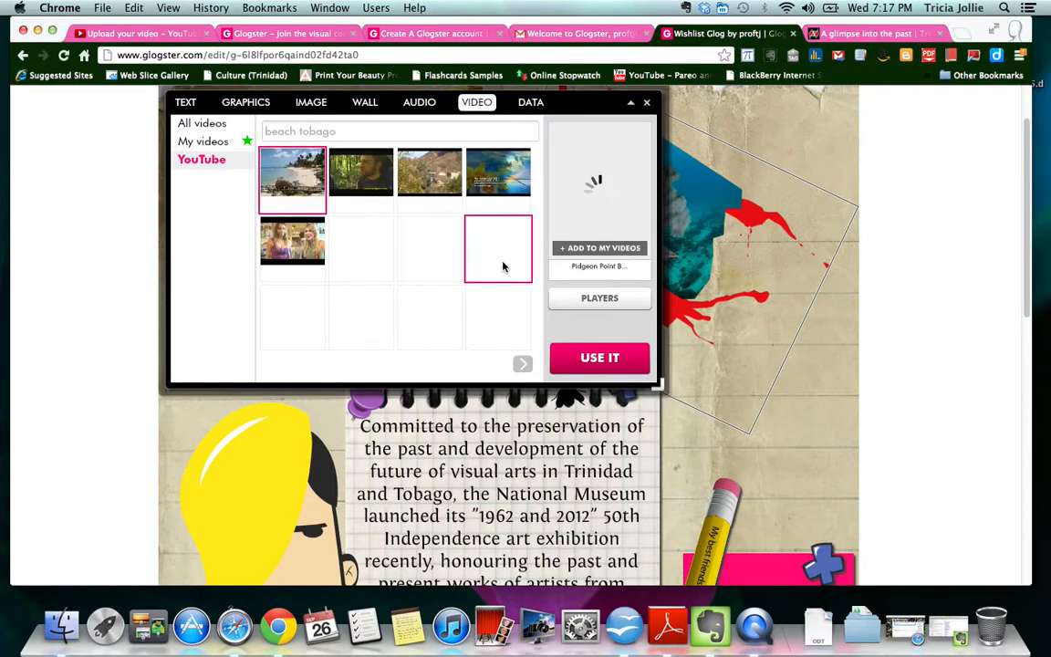
left_click(510, 172)
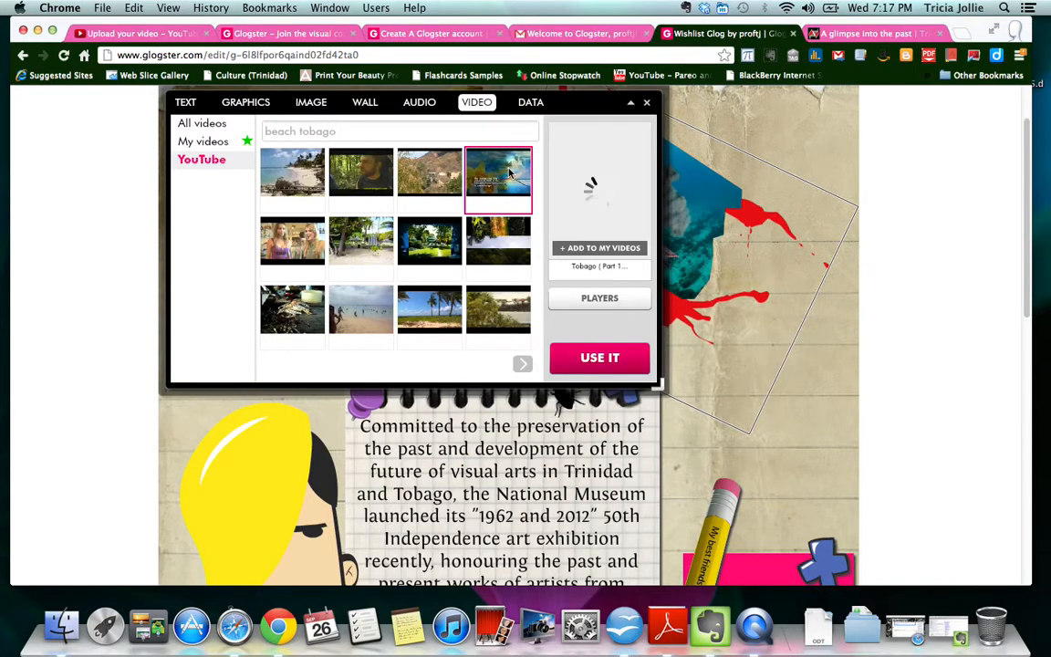
left_click(614, 249)
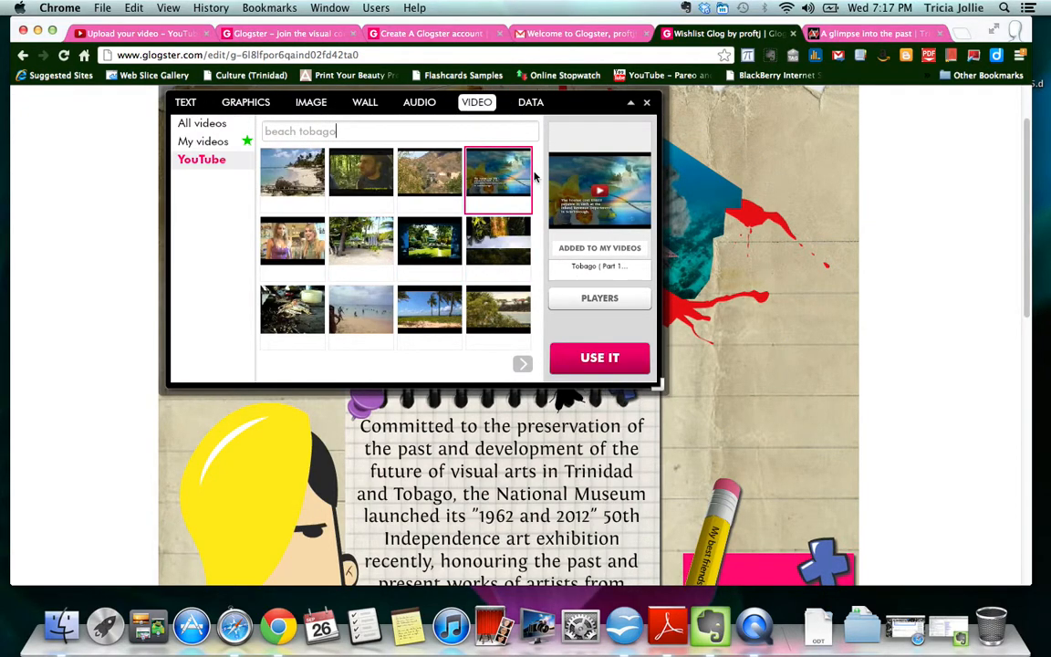
left_click(599, 299)
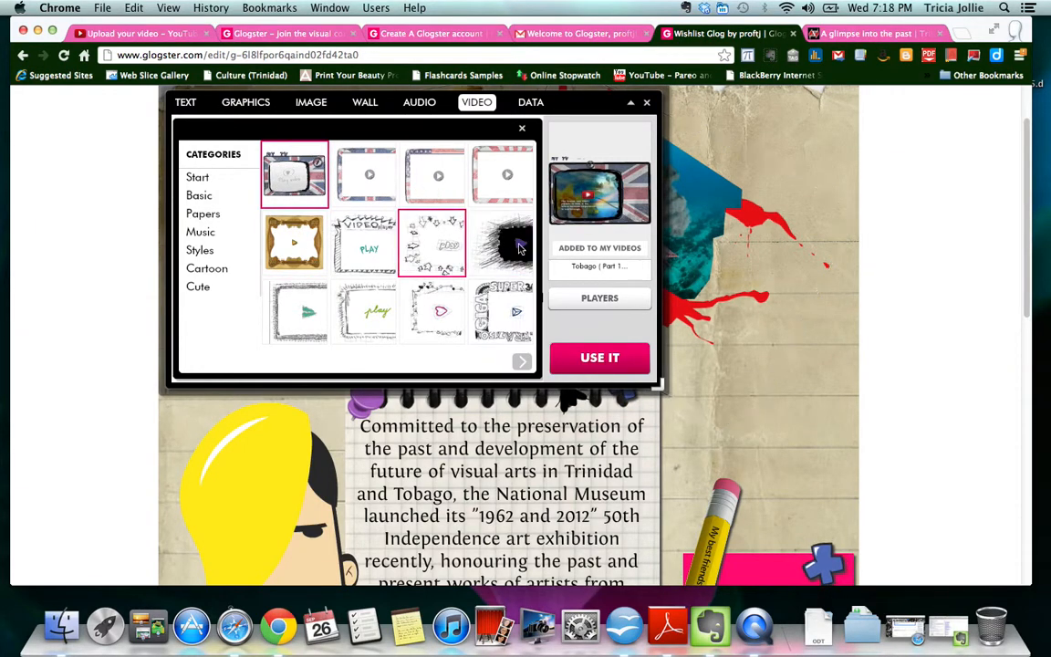
- Place the Tobago video on the glog using a player frame from the Music styles
left_click(203, 197)
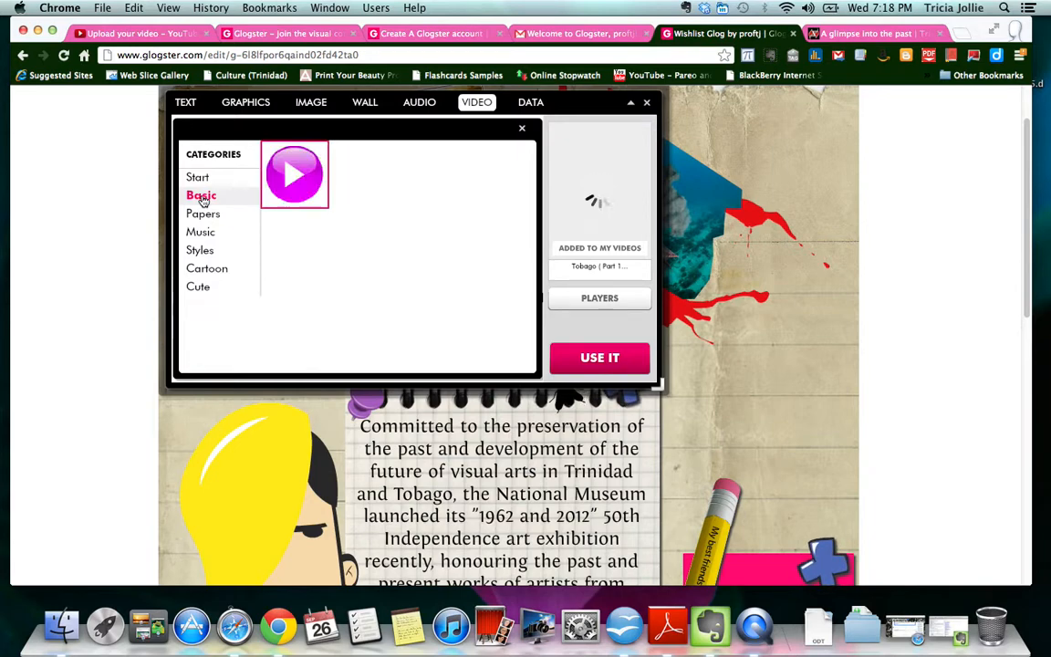
left_click(208, 234)
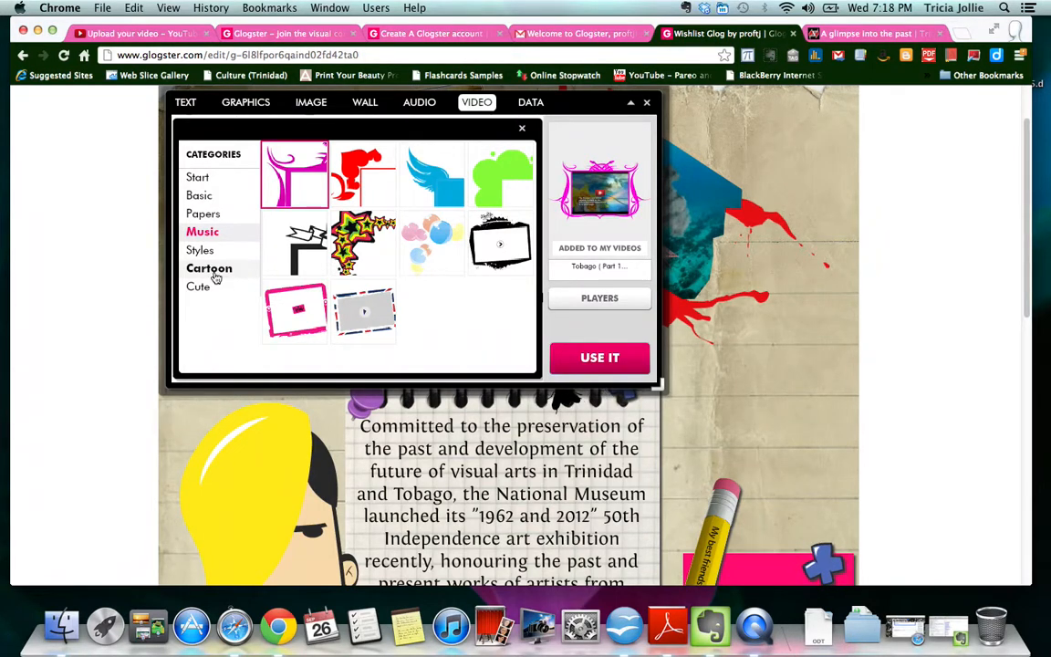
left_click(363, 311)
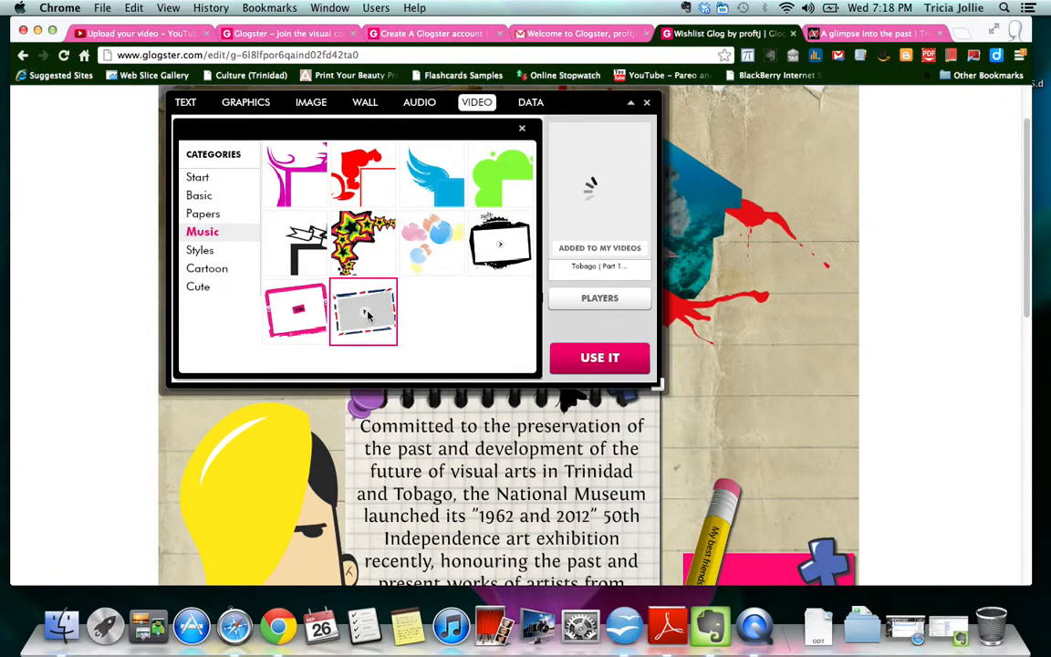
left_click(600, 359)
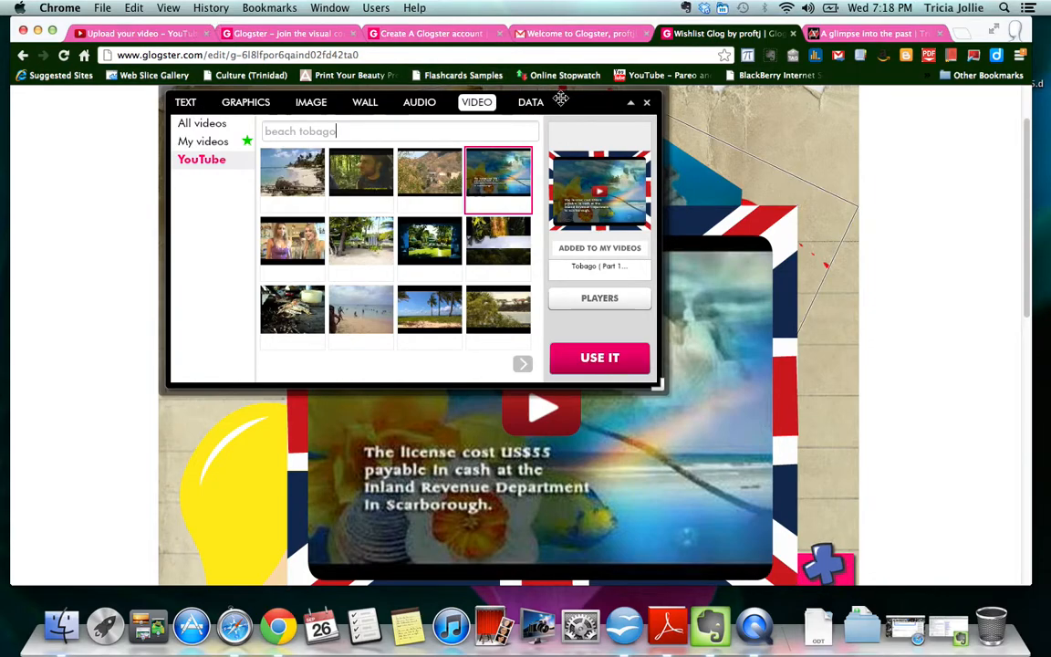
left_click(646, 102)
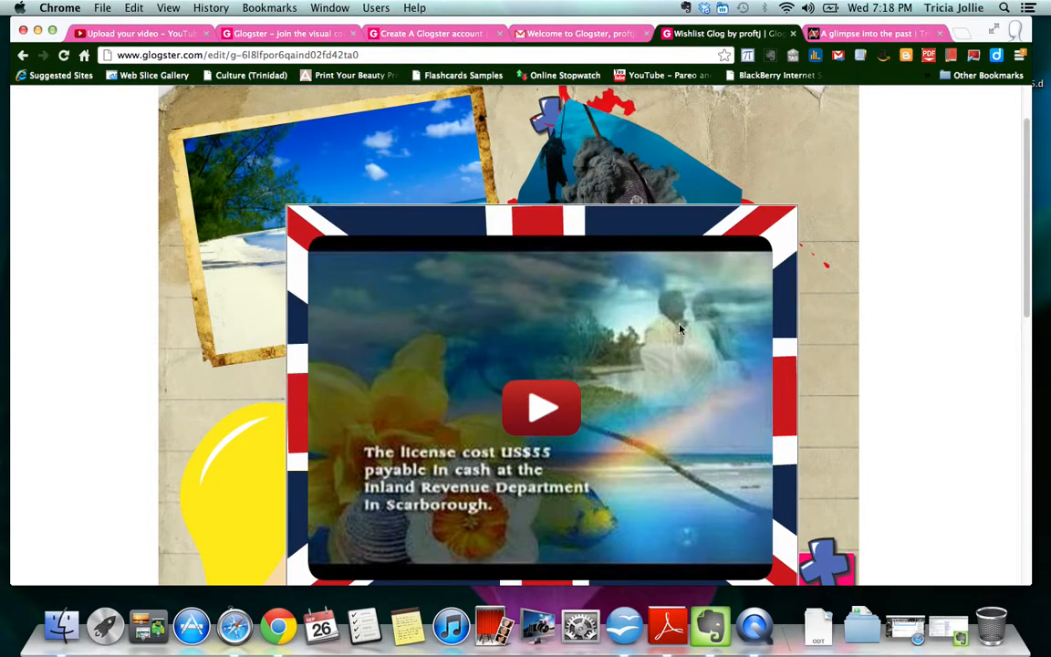
- Shrink the video from its corners and delete the yellow-haired head graphic
left_click(669, 410)
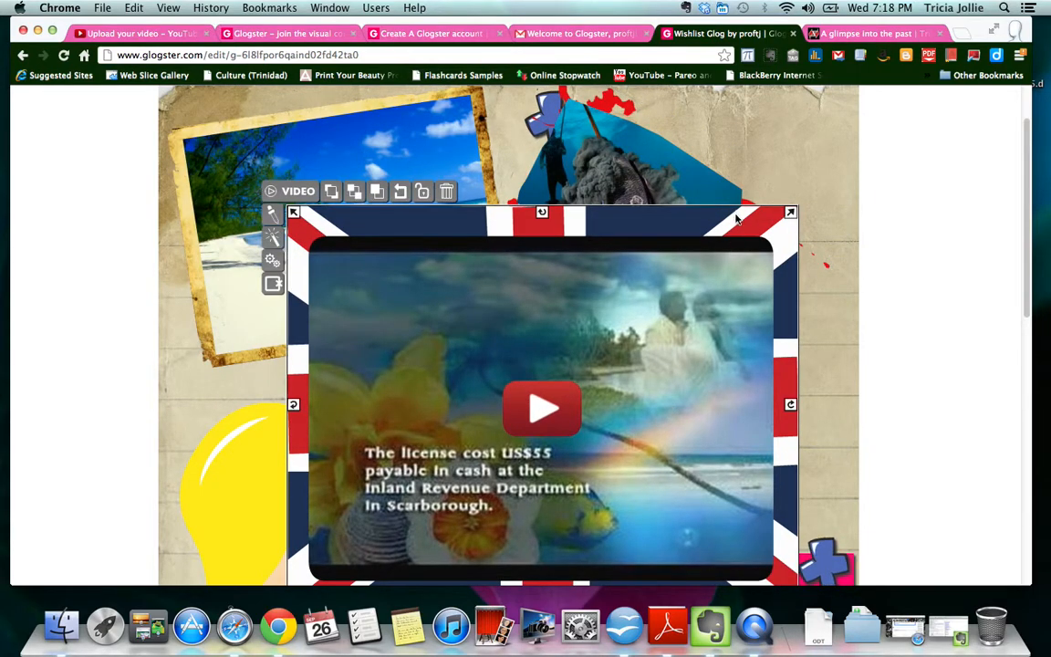
left_click_drag(788, 209, 809, 395)
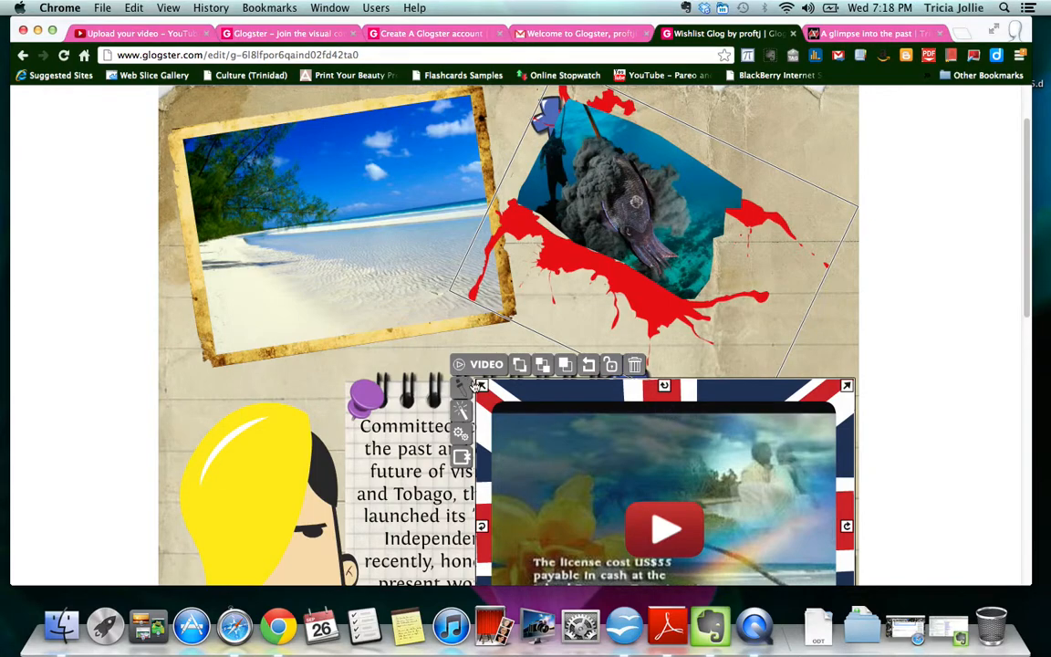
left_click_drag(483, 386, 551, 440)
left_click(293, 450)
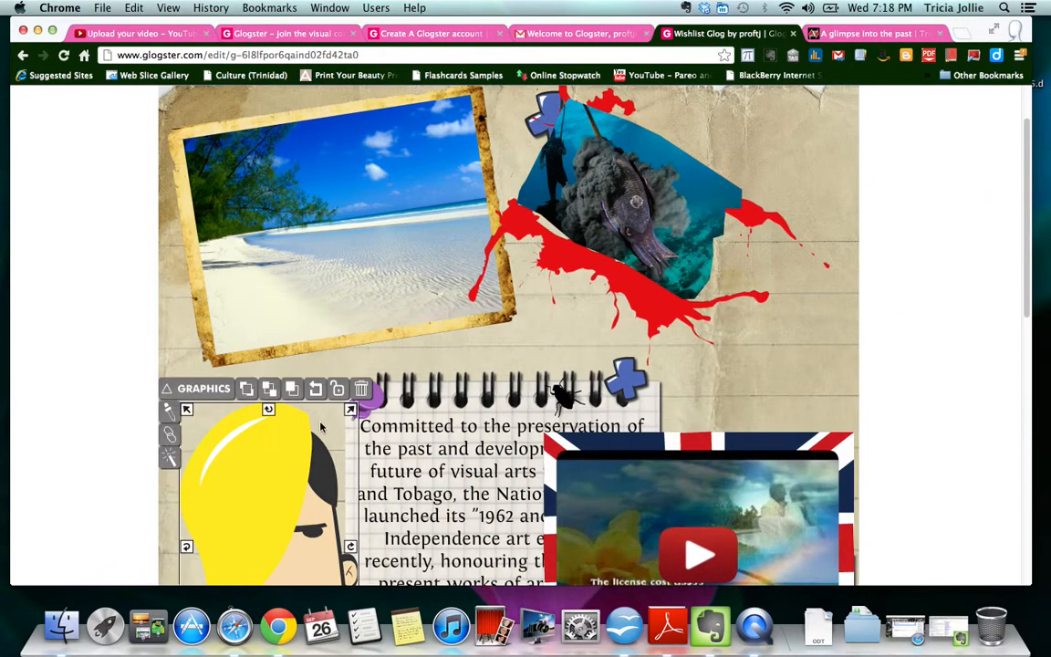
left_click(366, 394)
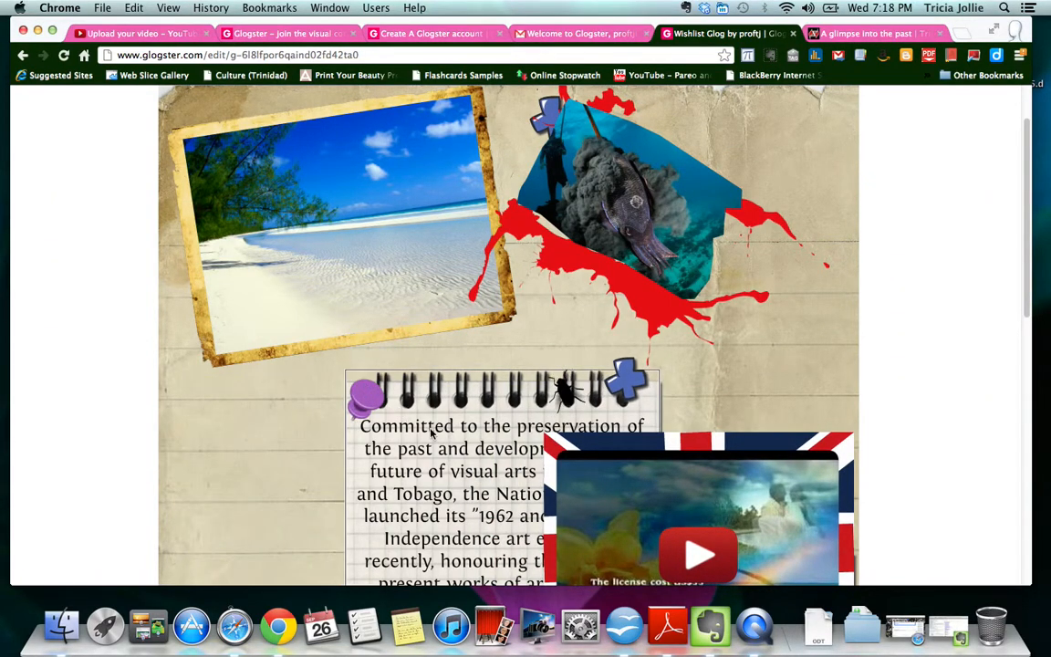
- Shift the notepad to the left edge, then move the video up beside it tilted clockwise
left_click_drag(432, 434, 244, 439)
left_click_drag(662, 481, 595, 350)
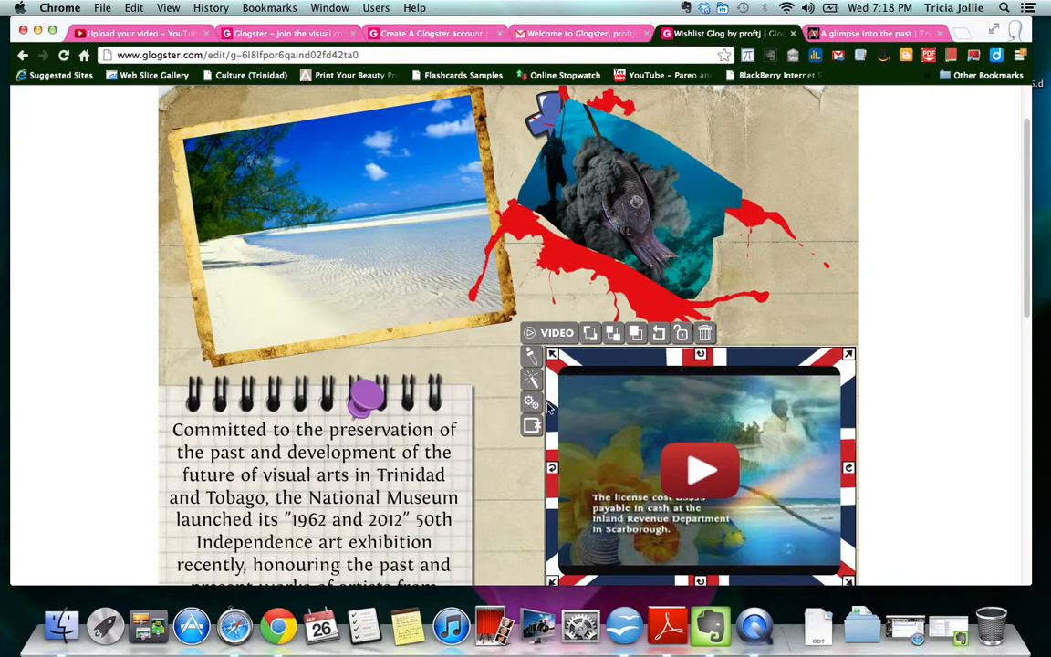
left_click_drag(552, 472, 522, 421)
left_click_drag(680, 454, 651, 438)
scroll(784, 466, "down", 1)
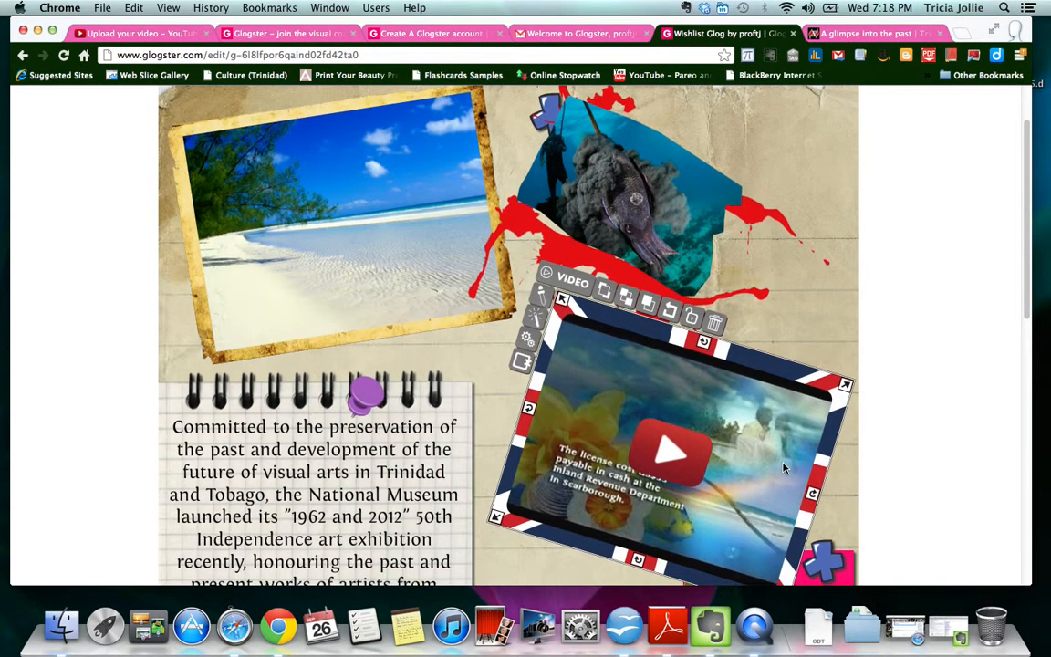
scroll(795, 458, "down", 1)
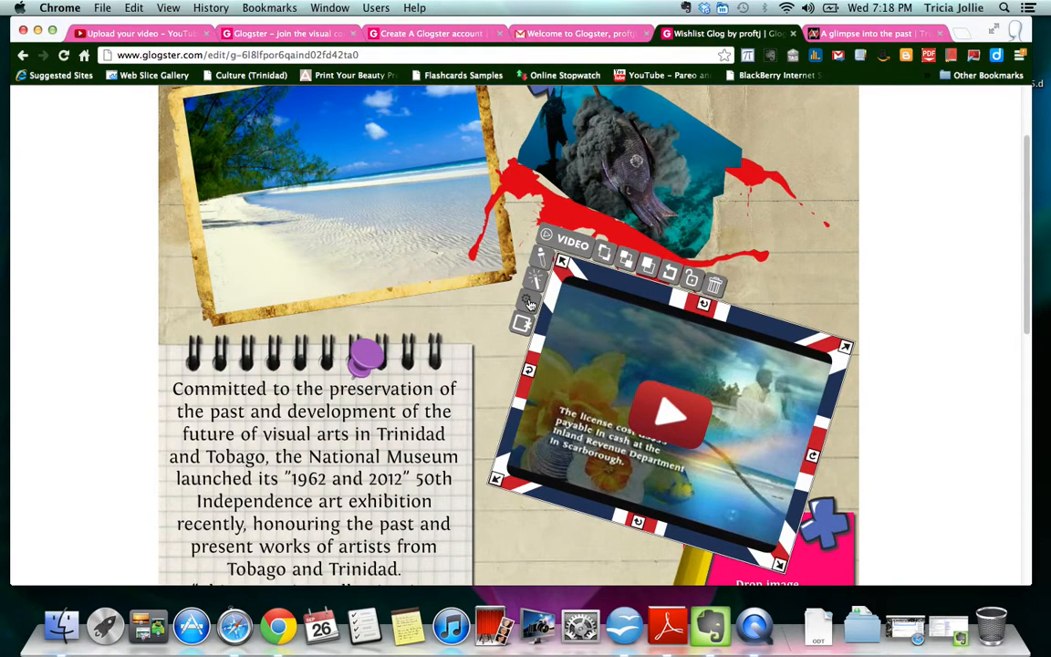
- Set autoplay and volume in the Tobago video's Setup Media, apply them, and deselect the video
left_click(529, 303)
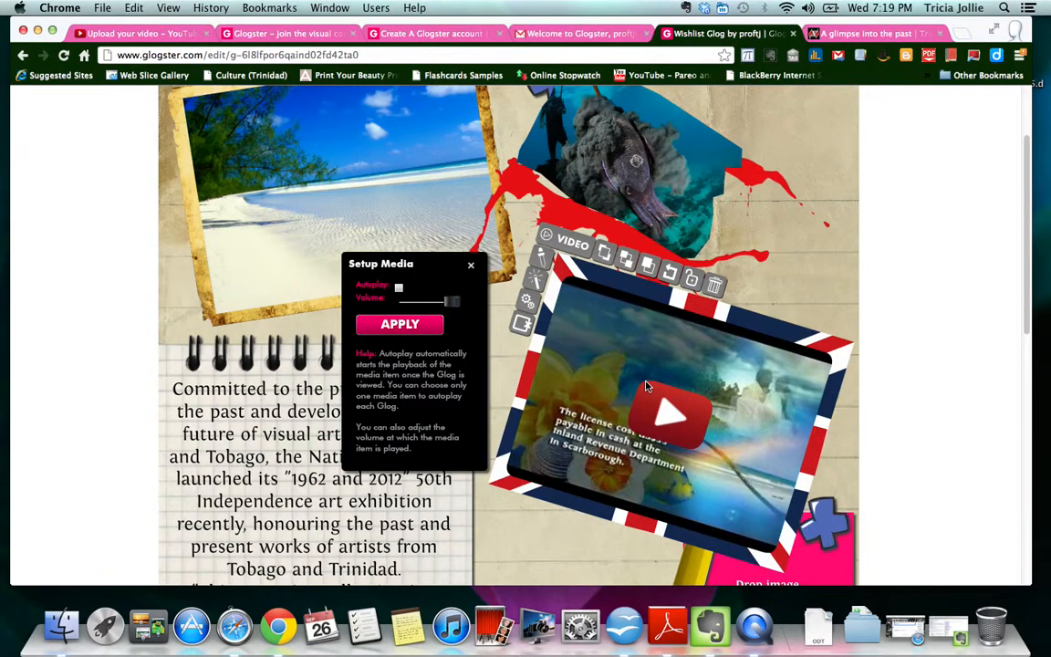
left_click(472, 266)
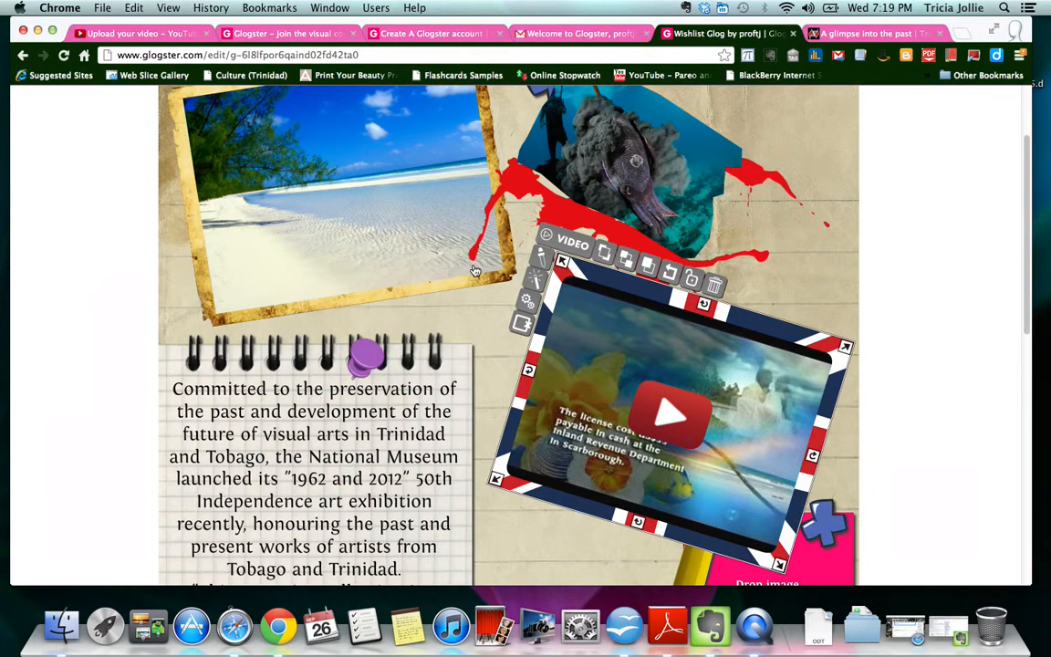
left_click(845, 285)
scroll(504, 418, "down", 3)
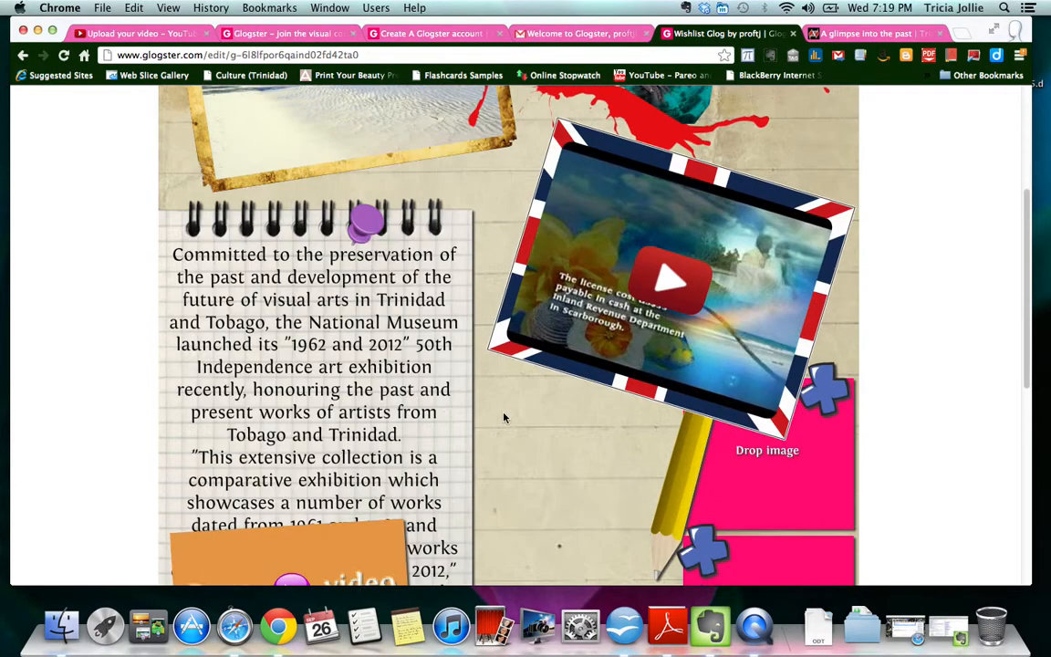
scroll(503, 418, "down", 6)
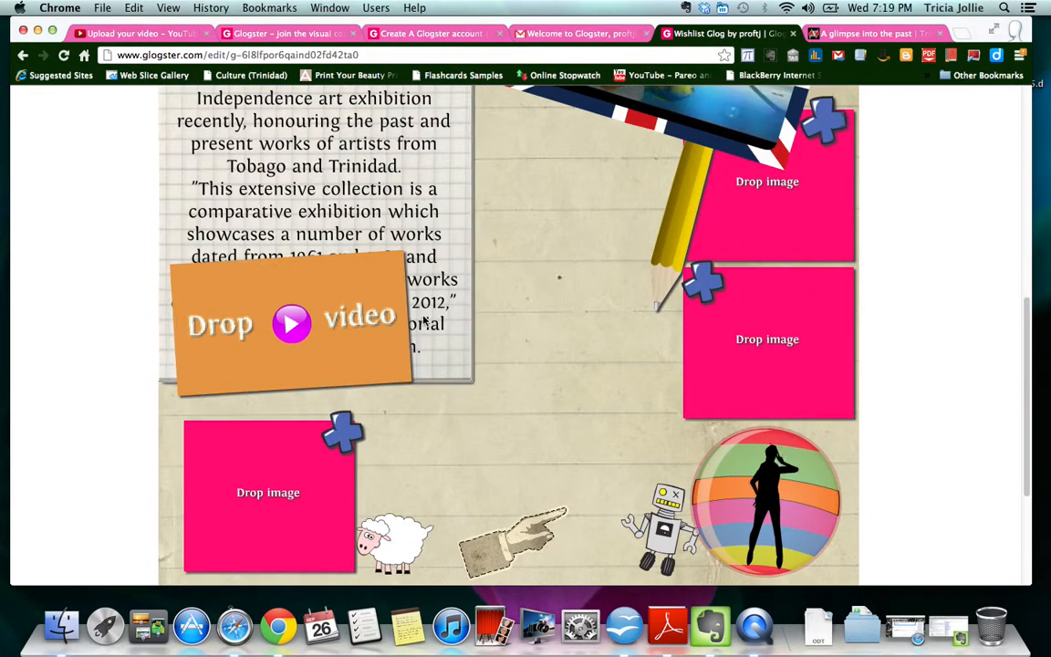
scroll(502, 244, "up", 10)
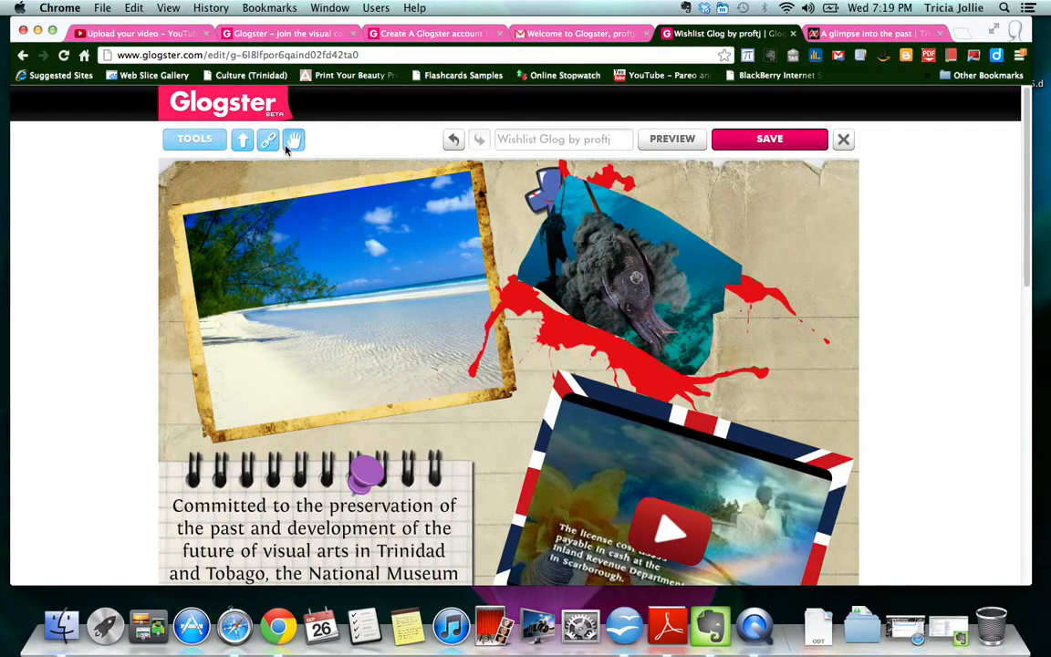
left_click(195, 139)
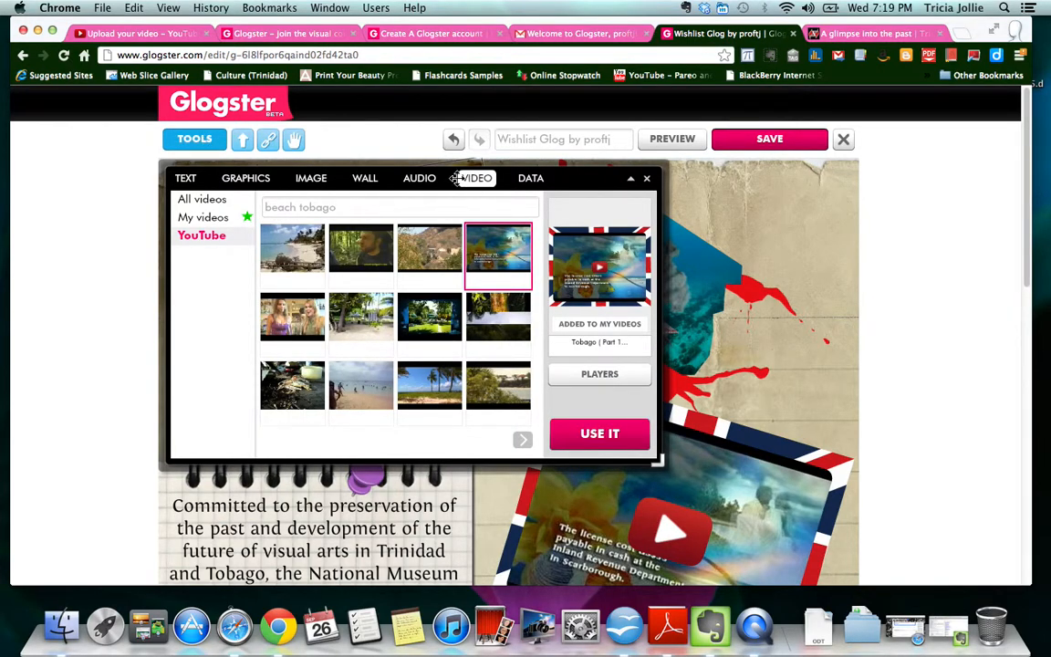
- Show the empty All videos list in the video library
left_click(201, 199)
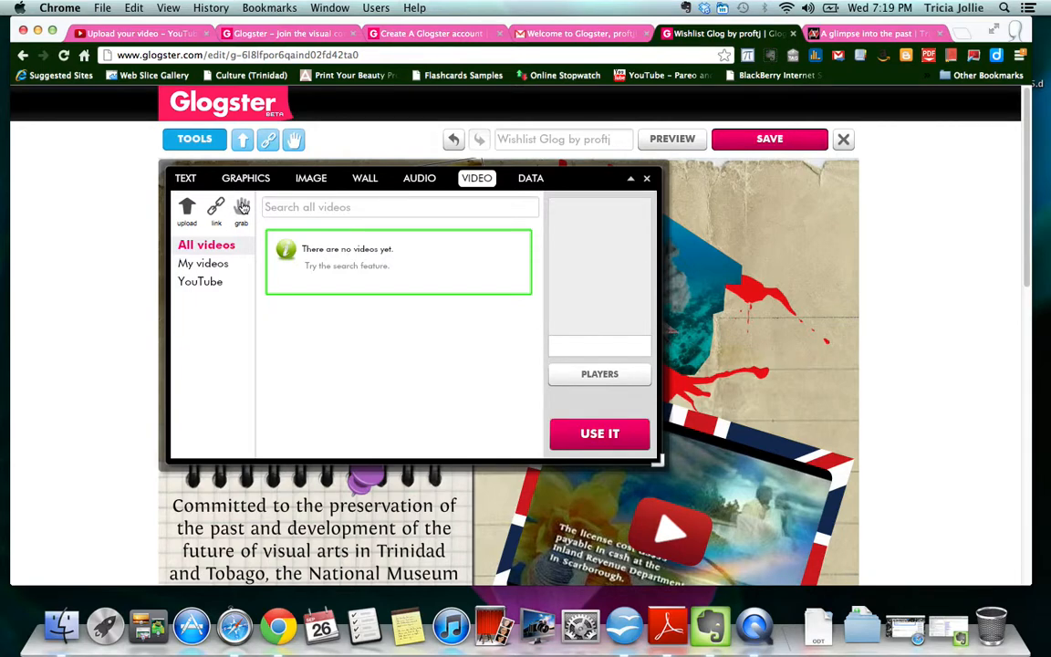
left_click(241, 207)
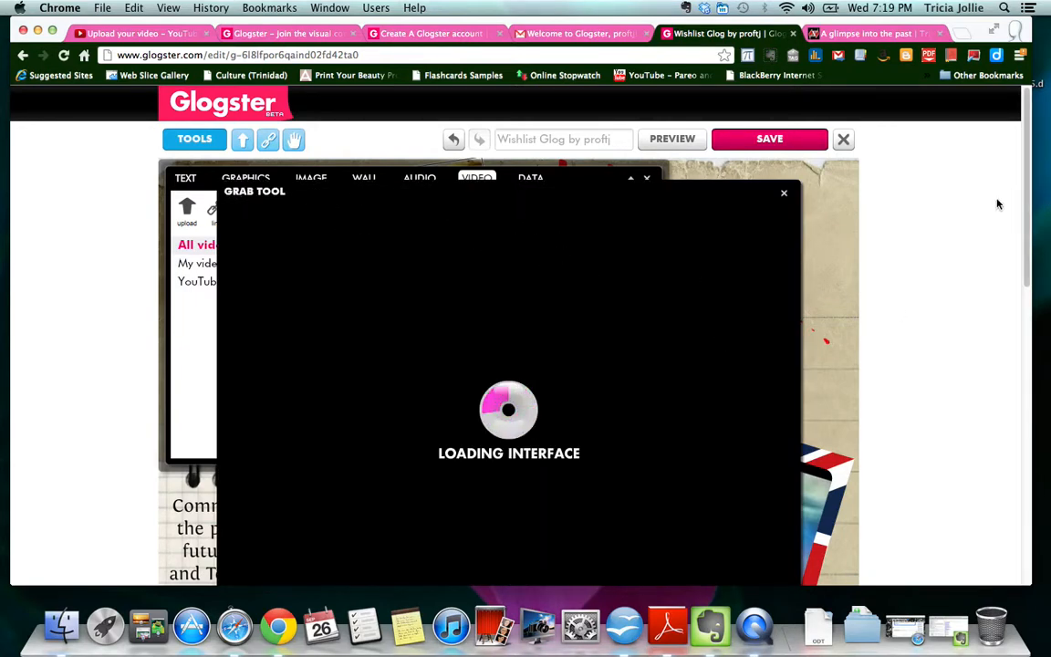
- Allow Flash Player camera and microphone access for the webcam Grab Tool
scroll(978, 226, "down", 3)
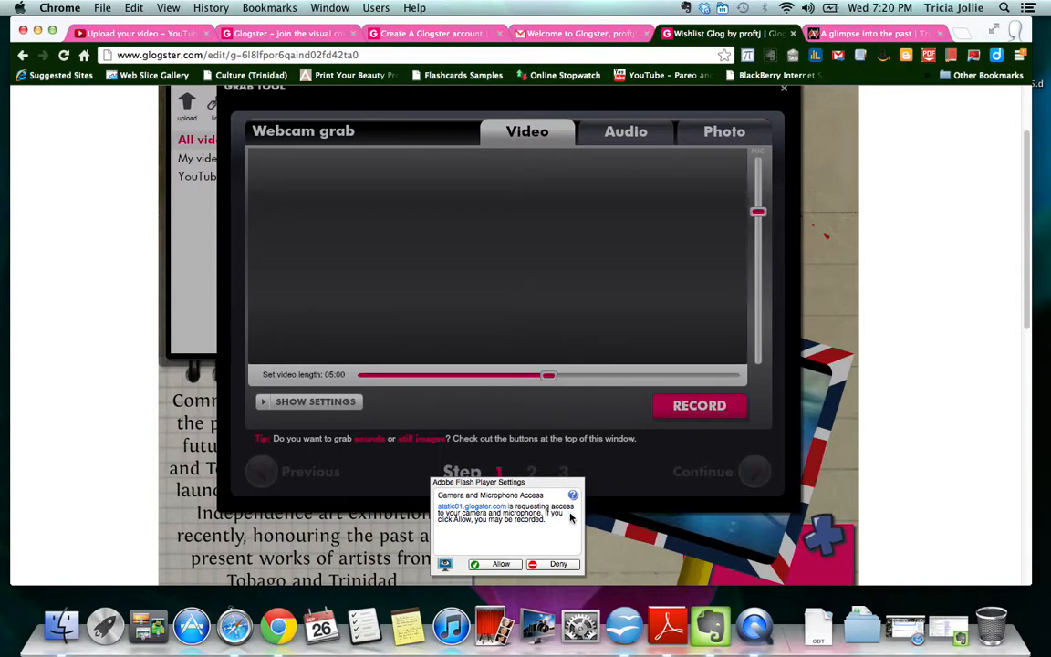
left_click(500, 564)
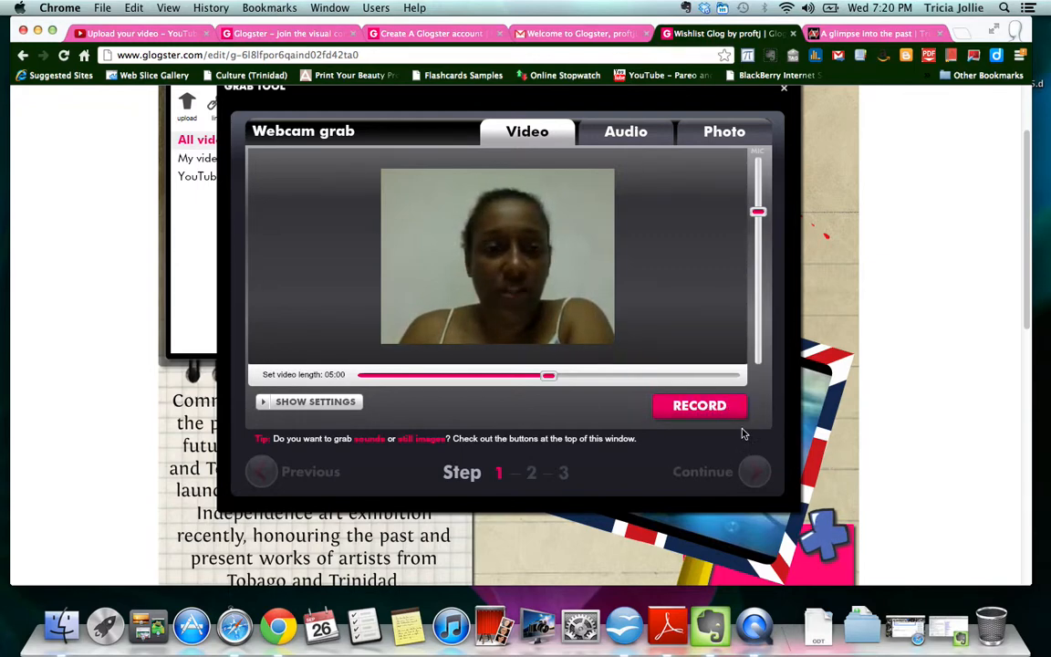
- Record a 12-second webcam video clip and continue to the naming step
left_click(286, 404)
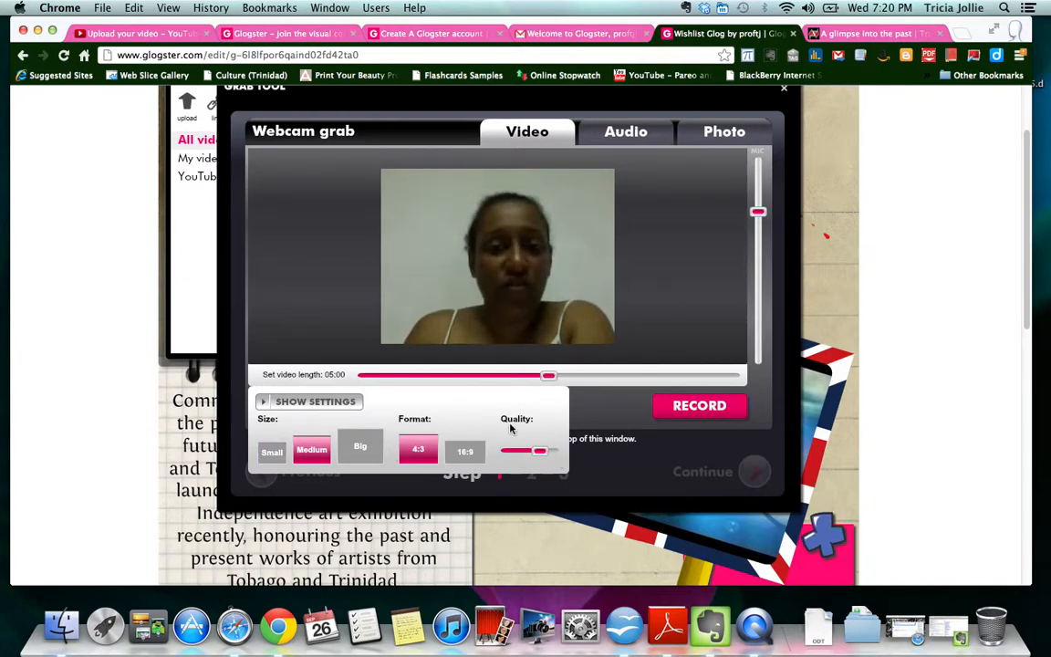
left_click(308, 405)
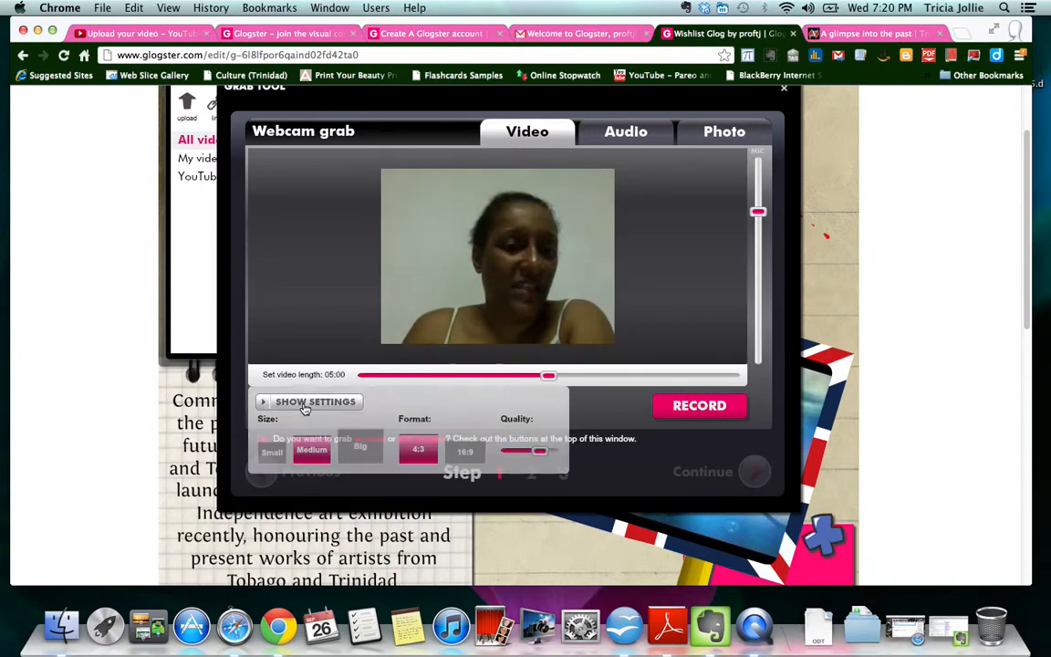
left_click(703, 410)
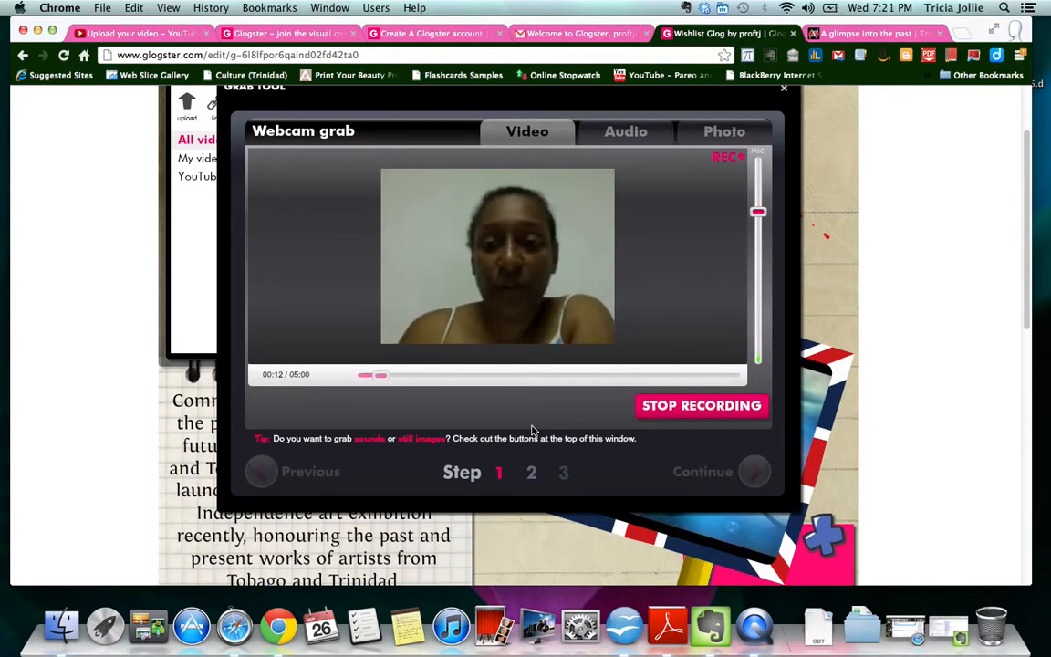
left_click(706, 410)
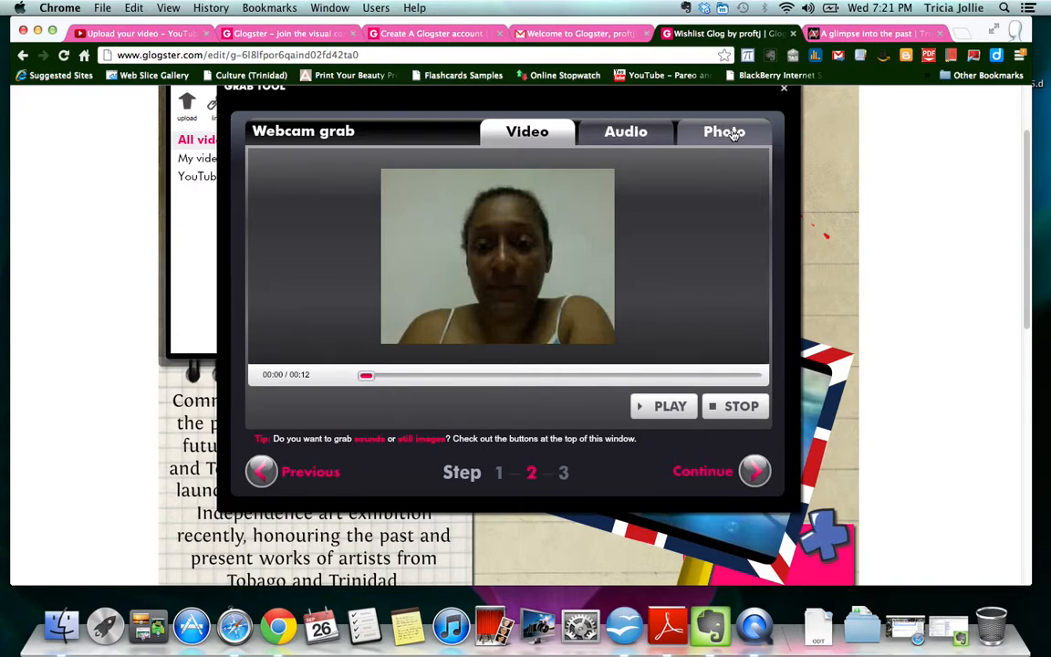
left_click(716, 474)
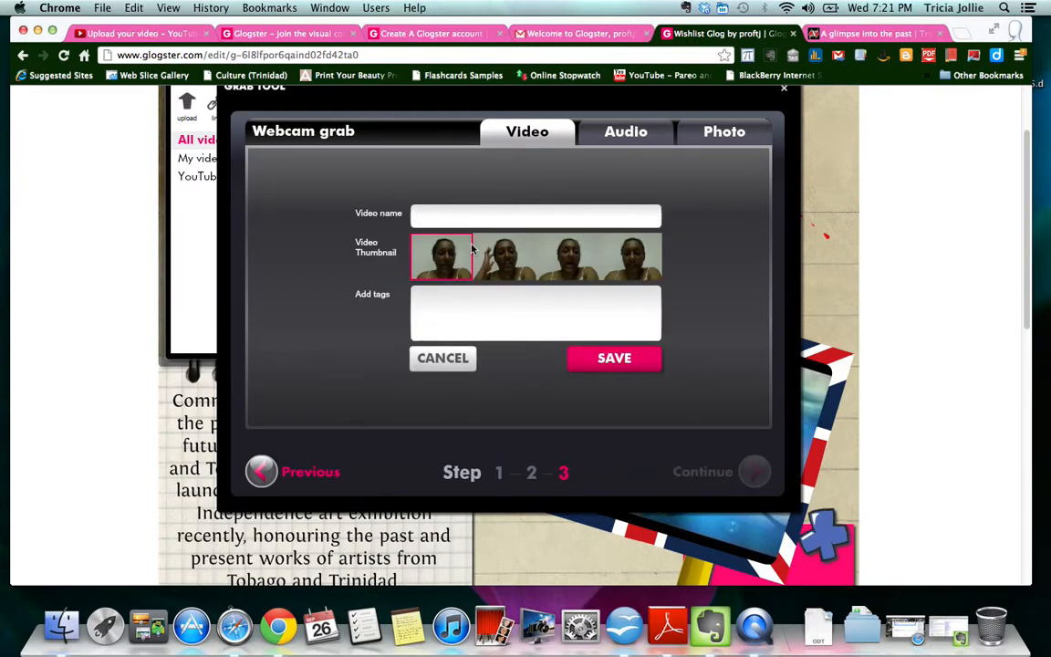
- Name the webcam clip 'test 1' and save it to the gallery
type("test 1")
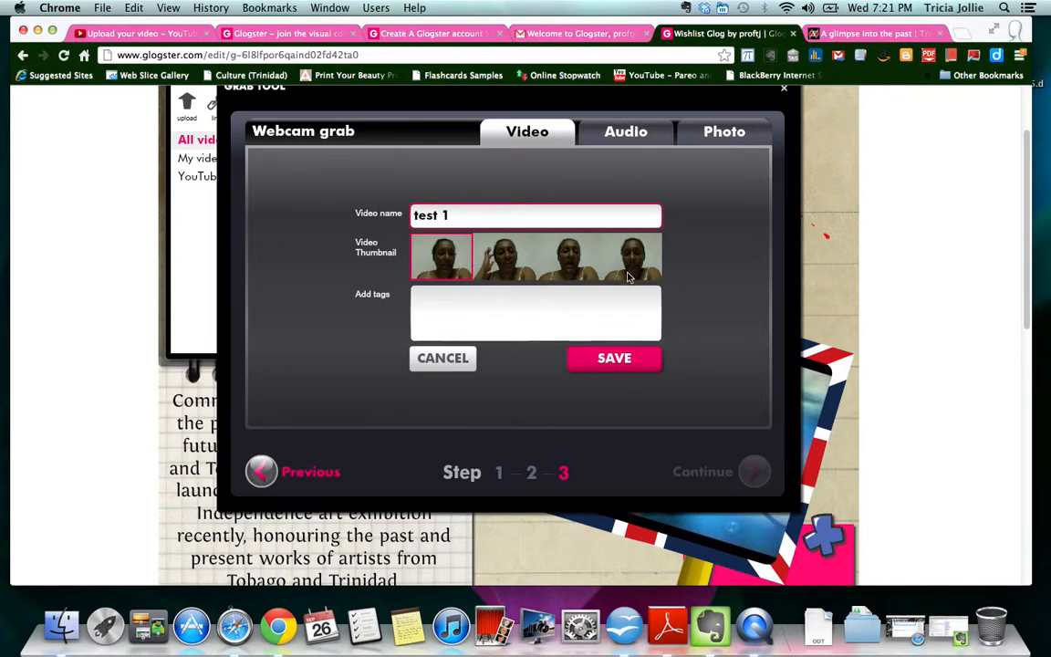
left_click(621, 362)
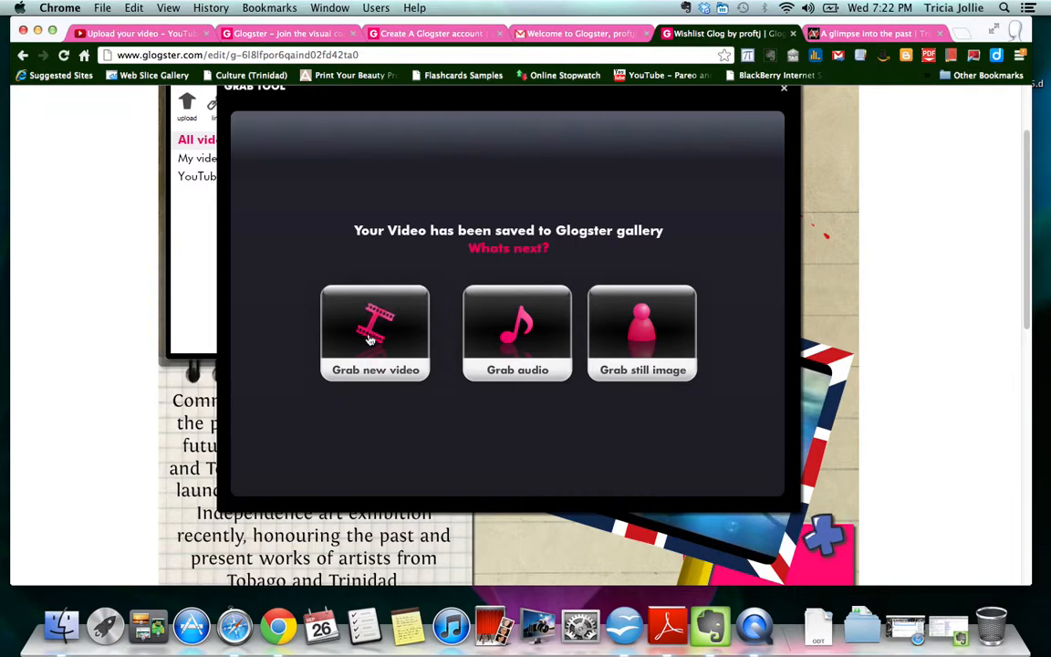
- Record a webcam audio clip and play it back
left_click(517, 332)
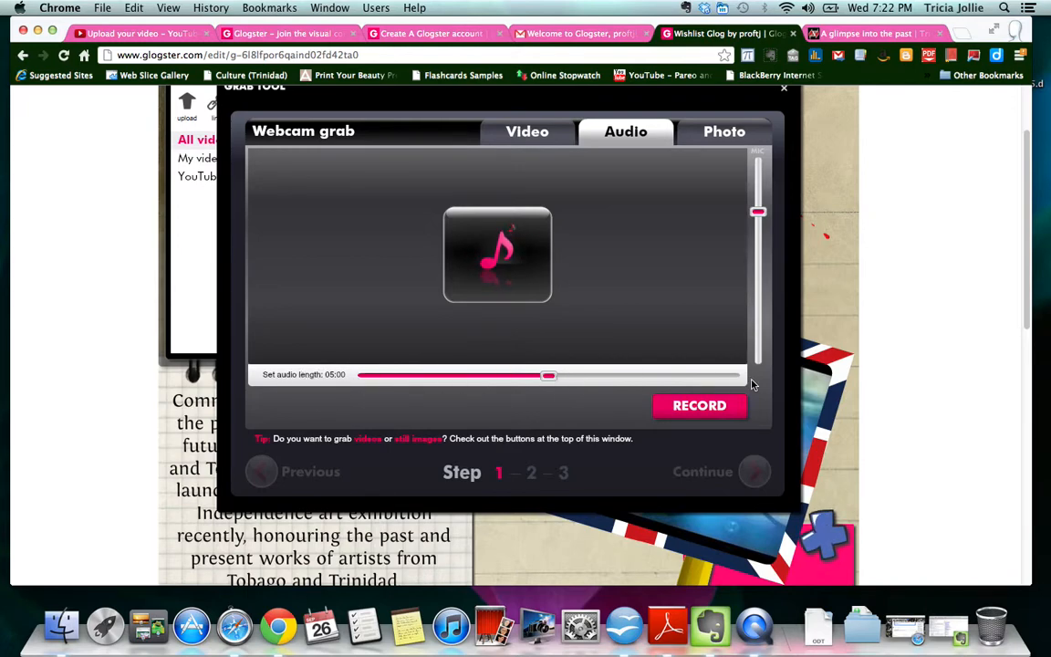
left_click(695, 408)
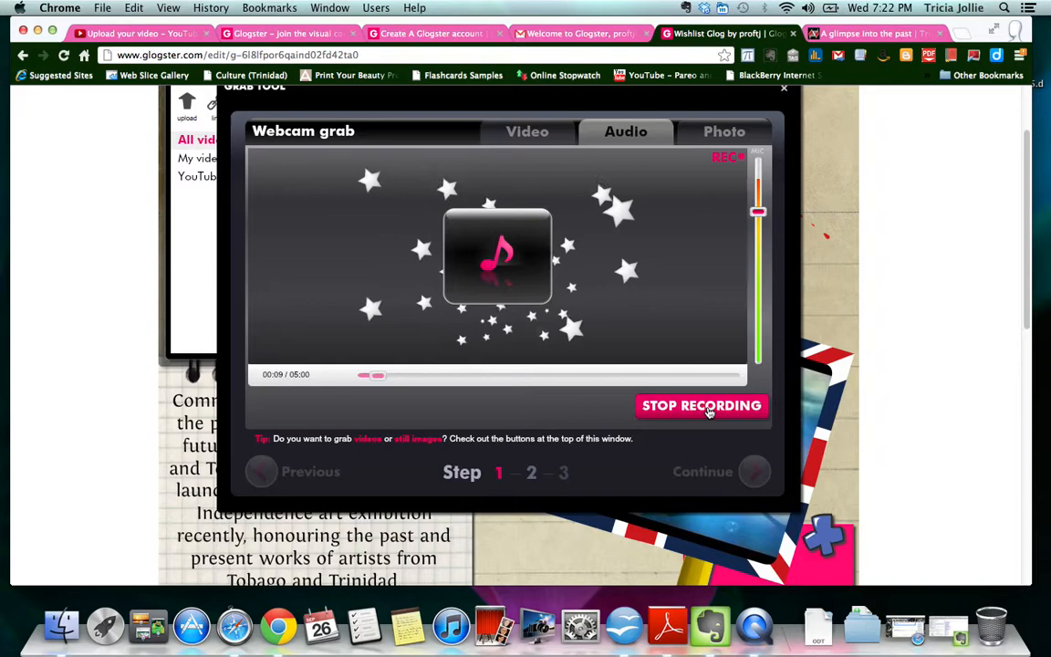
left_click(709, 408)
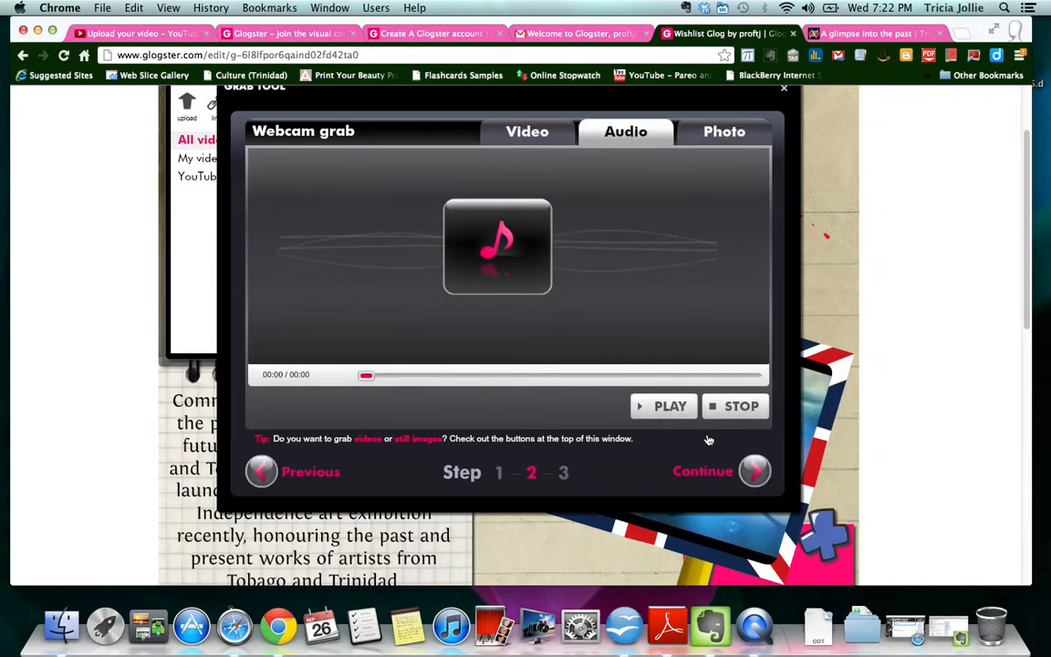
left_click(663, 406)
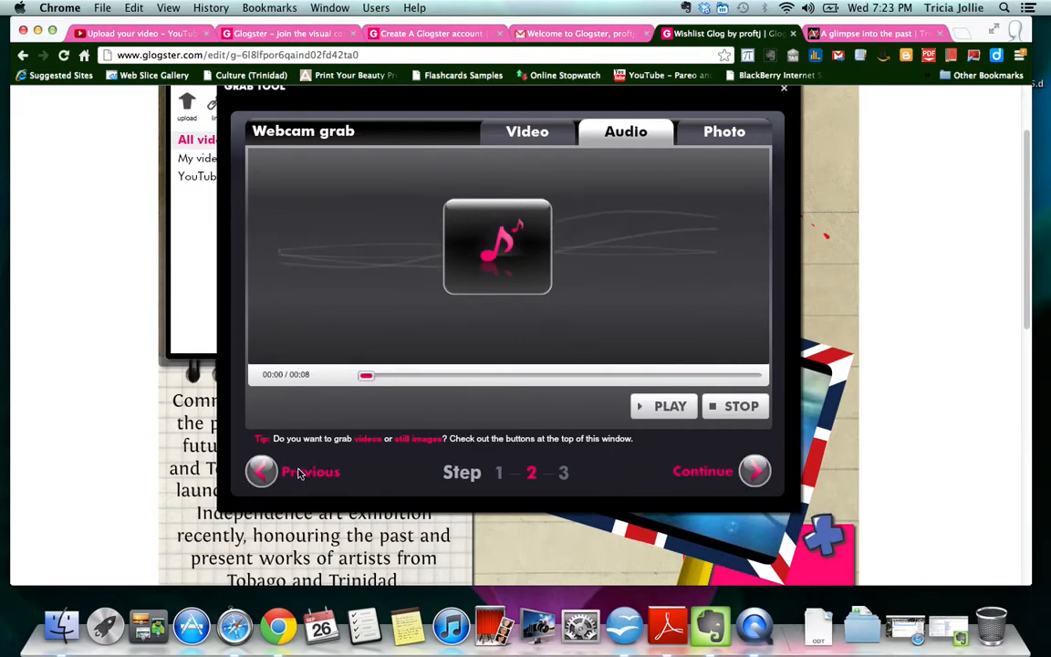
- Name the audio clip 'test 2' and save it to the gallery
left_click(701, 472)
left_click(510, 213)
type("ts")
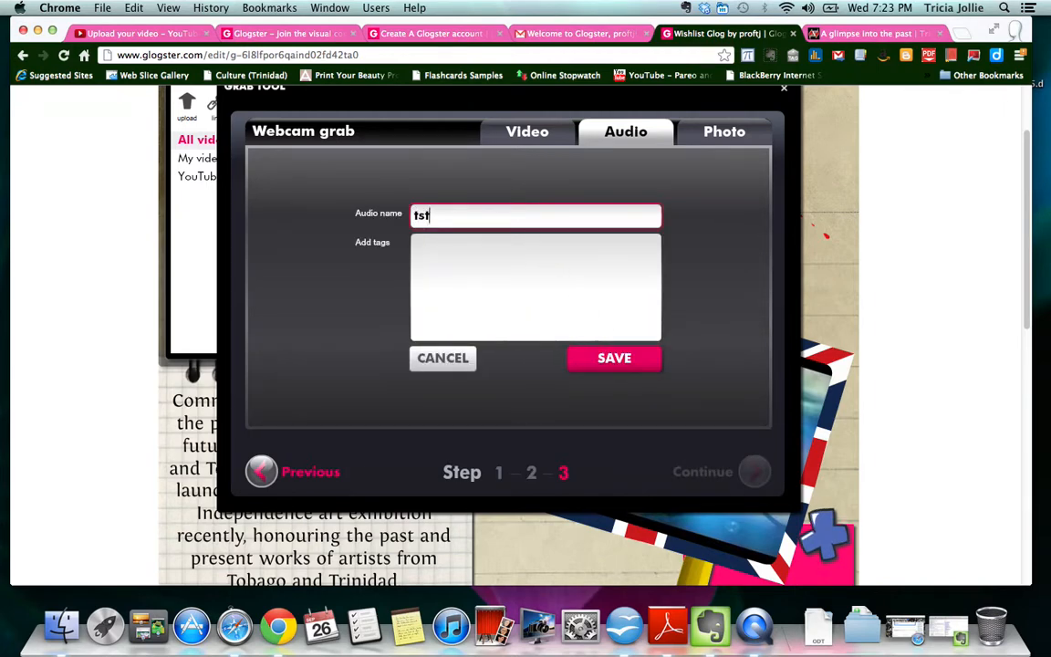
key("BackSpace")
type("es")
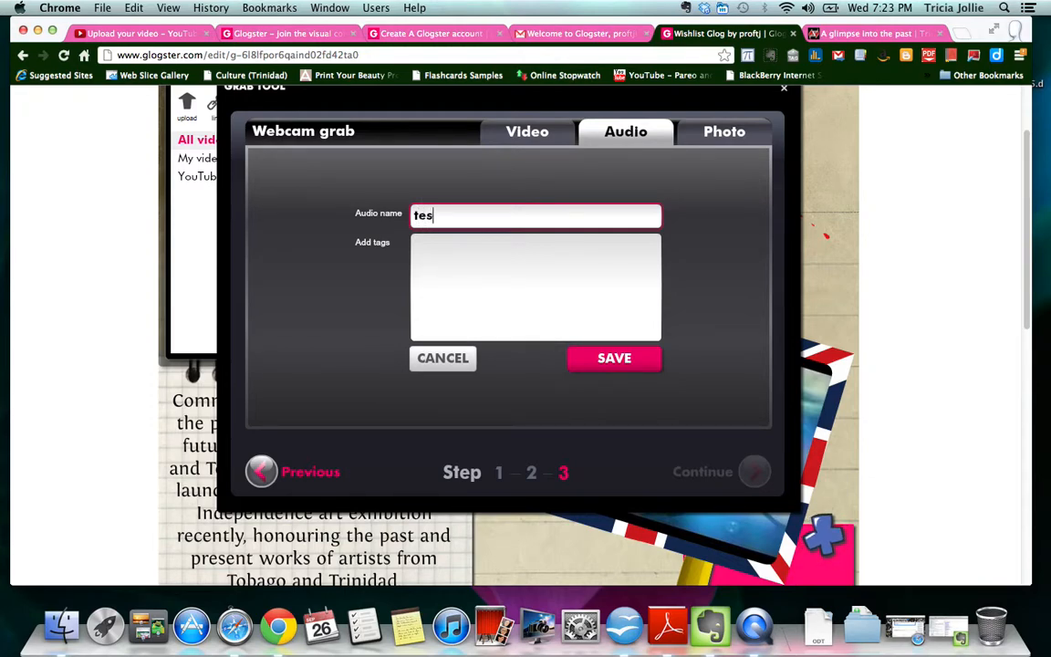
type("t 2")
left_click(604, 361)
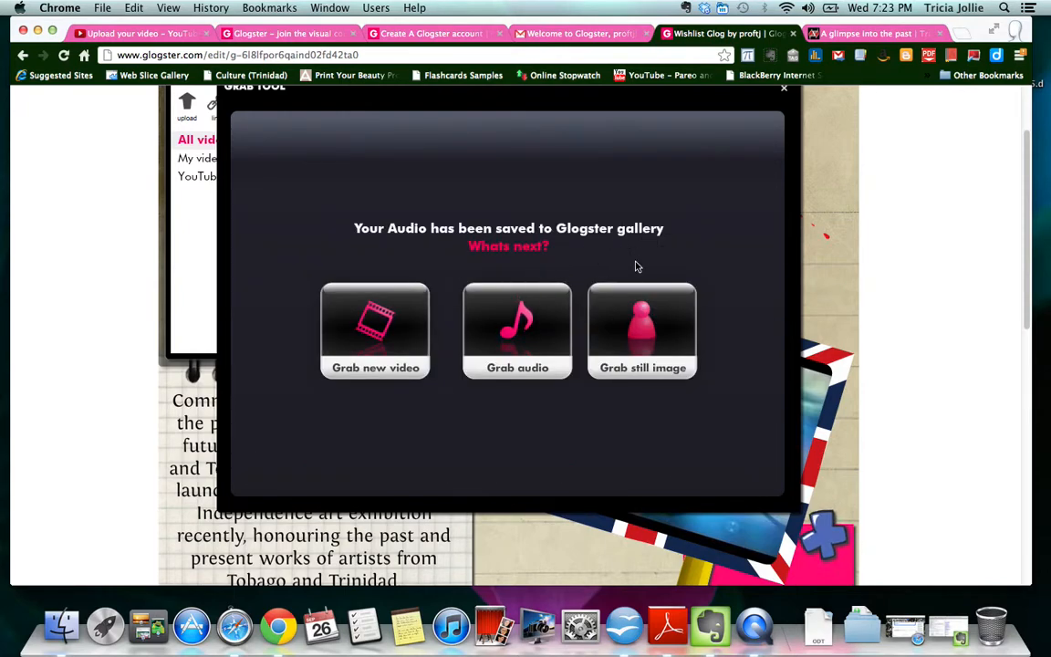
- Capture a webcam snapshot, name it 'test 3', and save it to the gallery
left_click(644, 337)
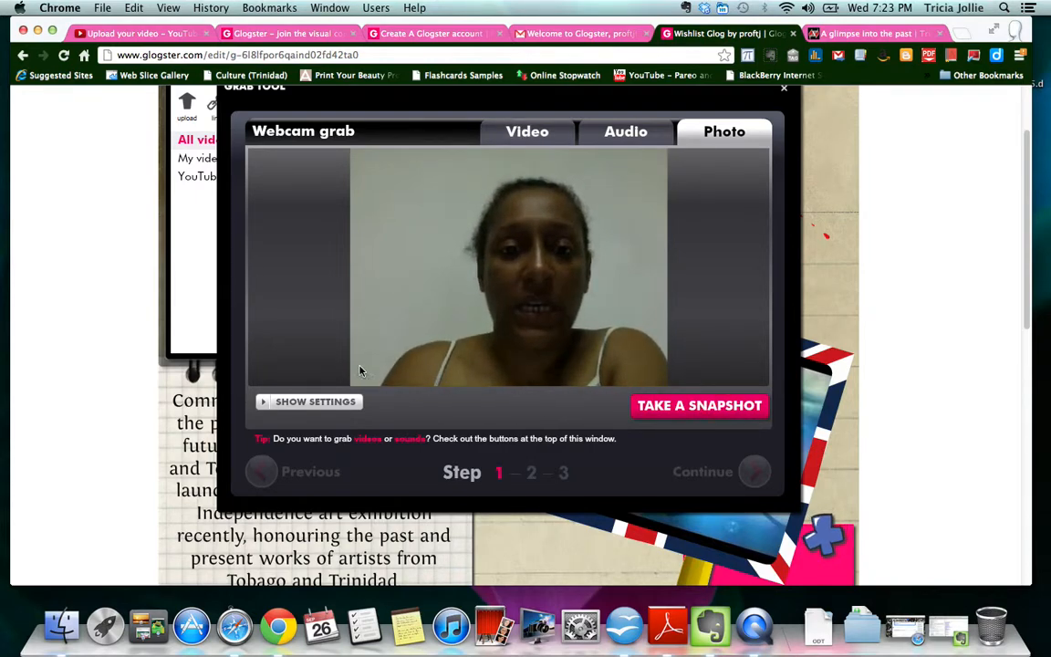
left_click(703, 409)
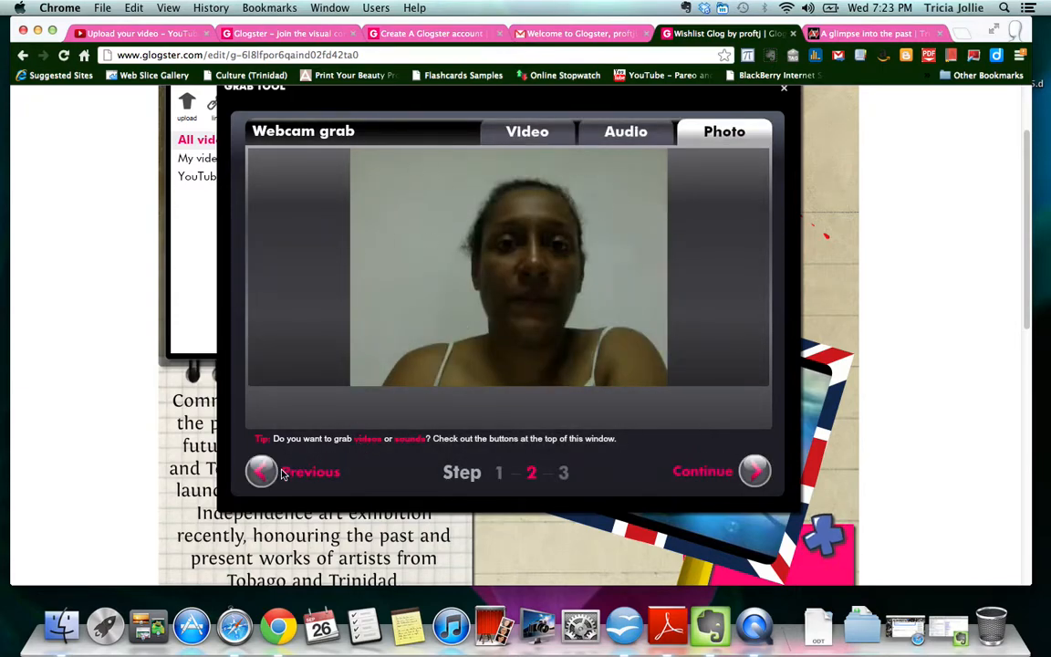
left_click(719, 476)
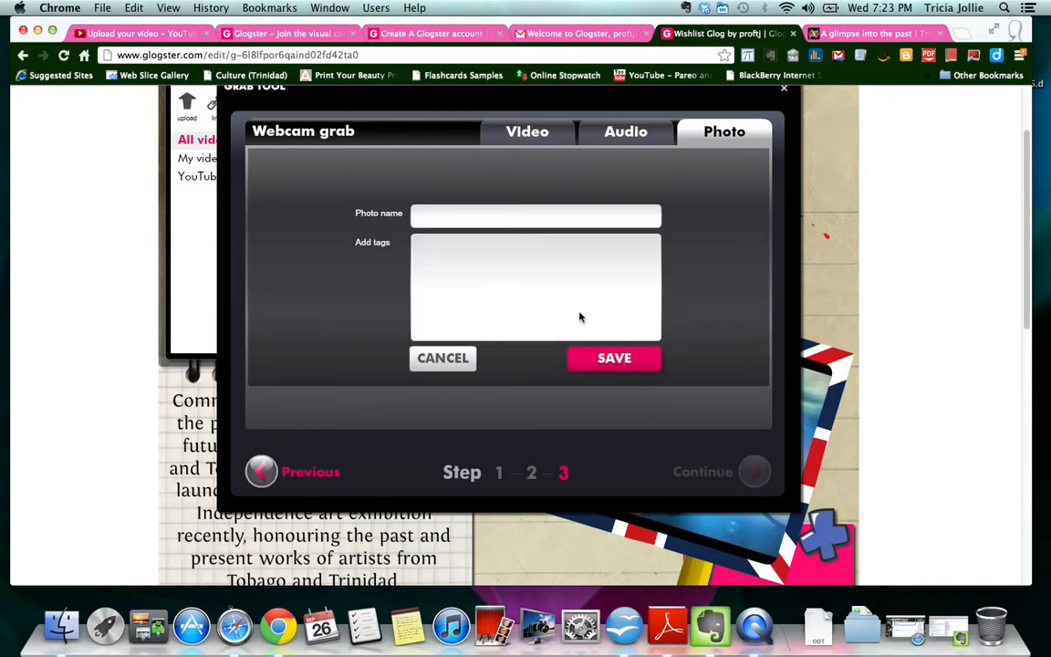
type("test 3")
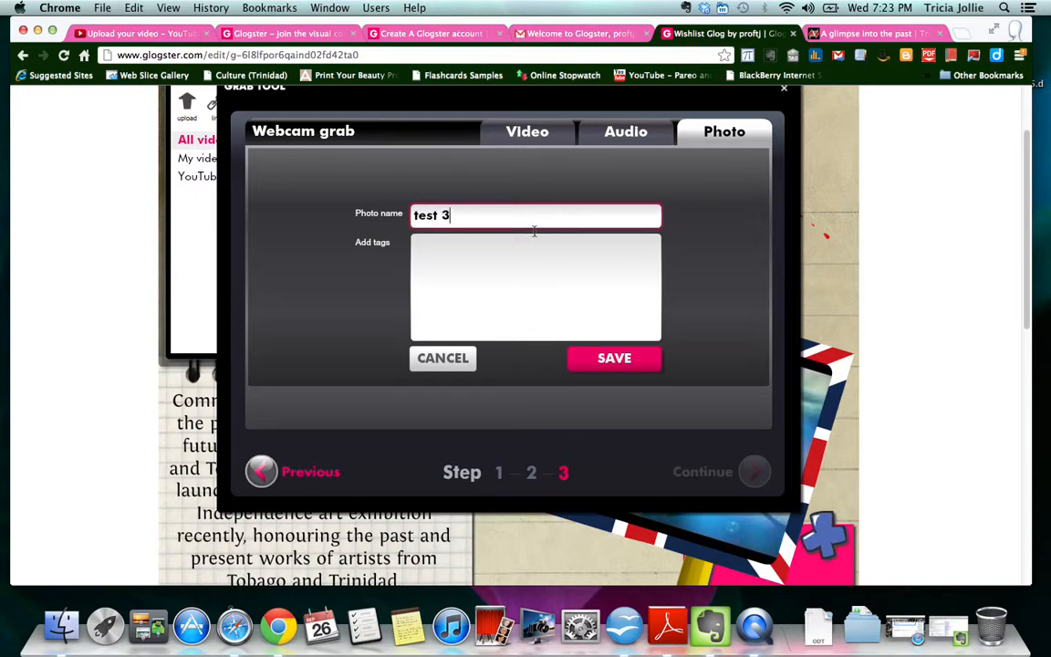
left_click(594, 363)
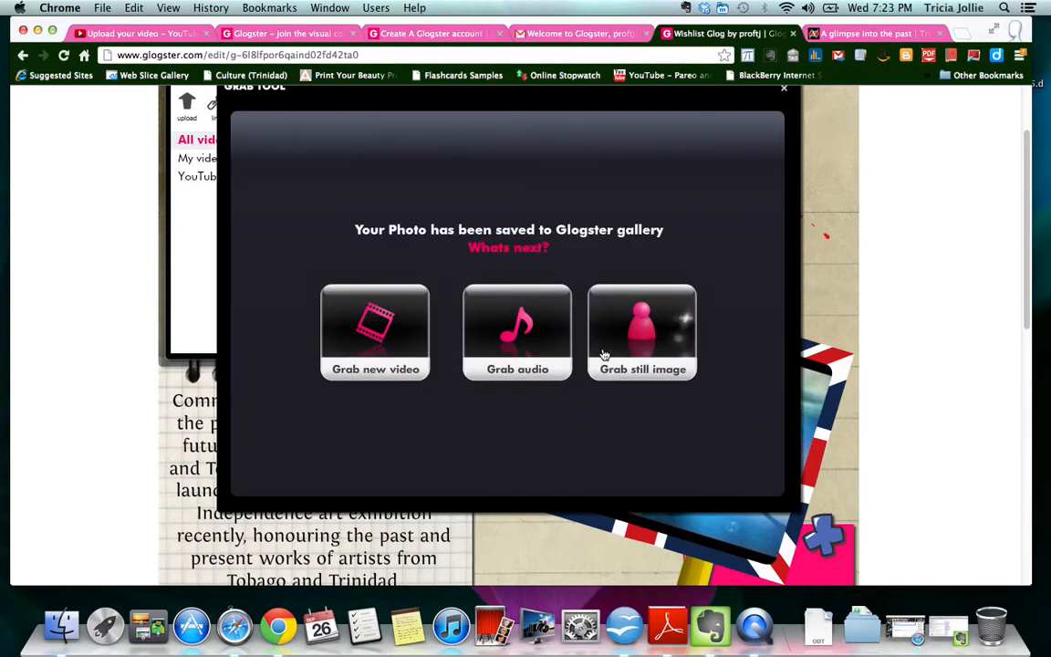
scroll(799, 136, "up", 1)
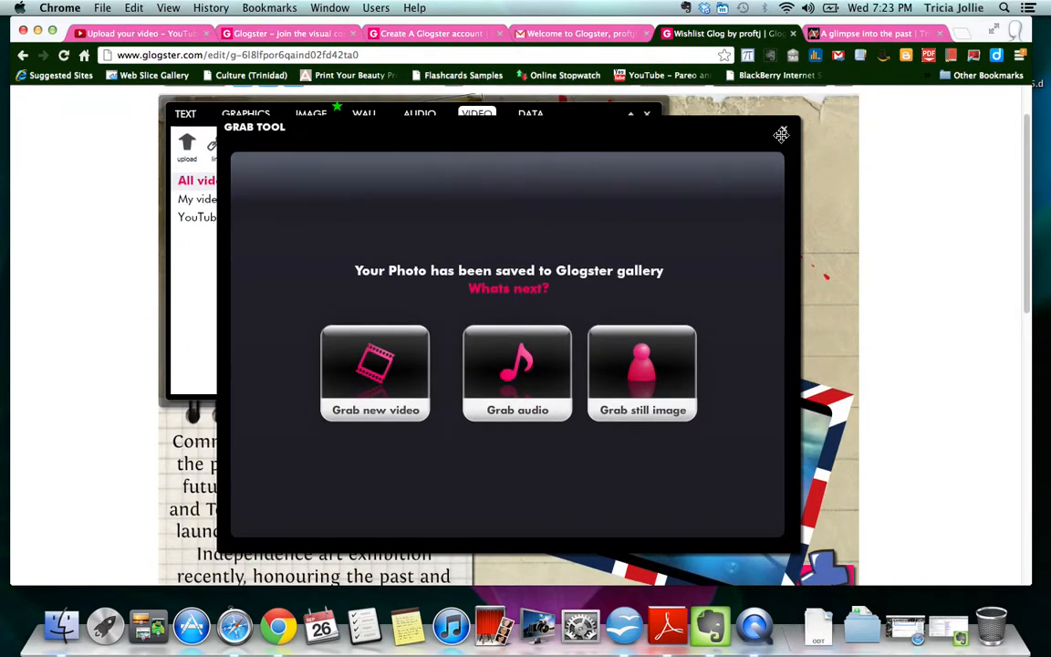
- Close the Grab Tool and browse the My videos and All videos lists
left_click(783, 130)
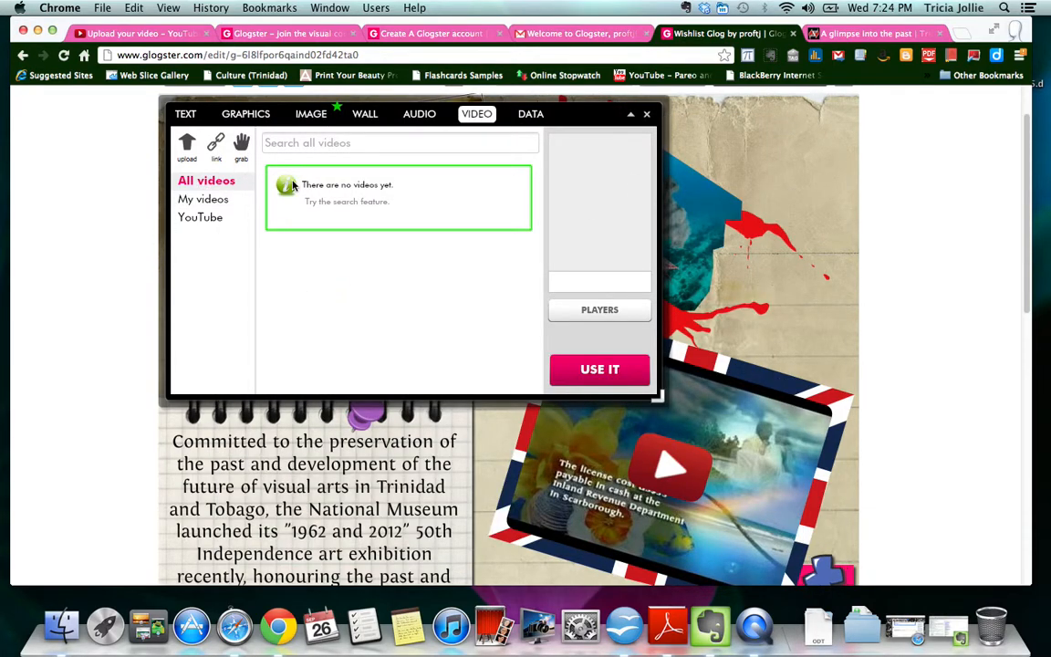
left_click(215, 200)
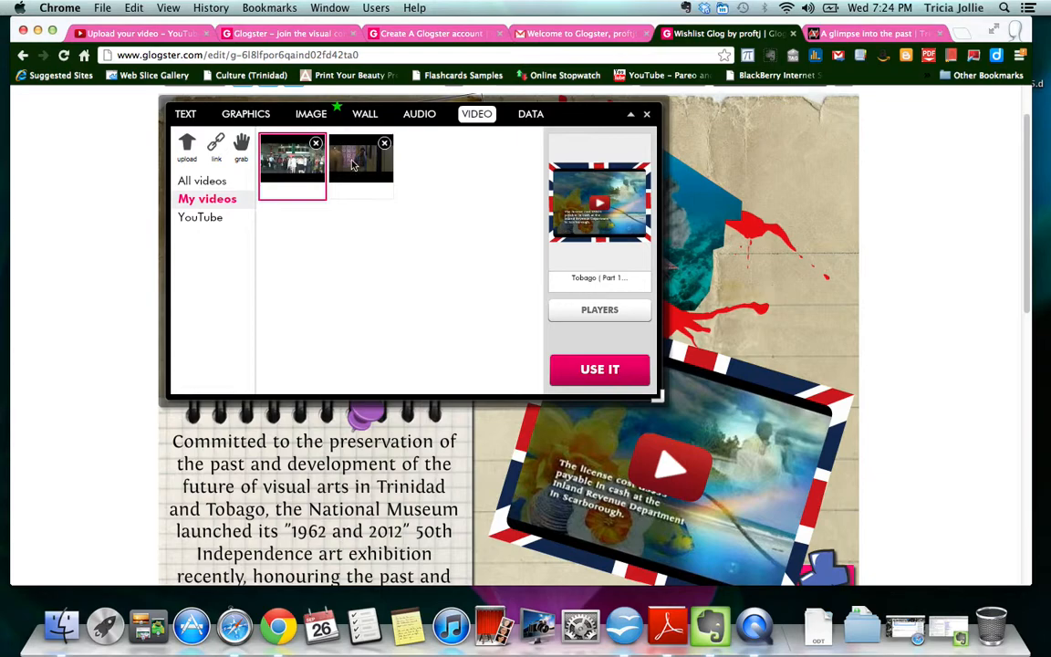
left_click(208, 182)
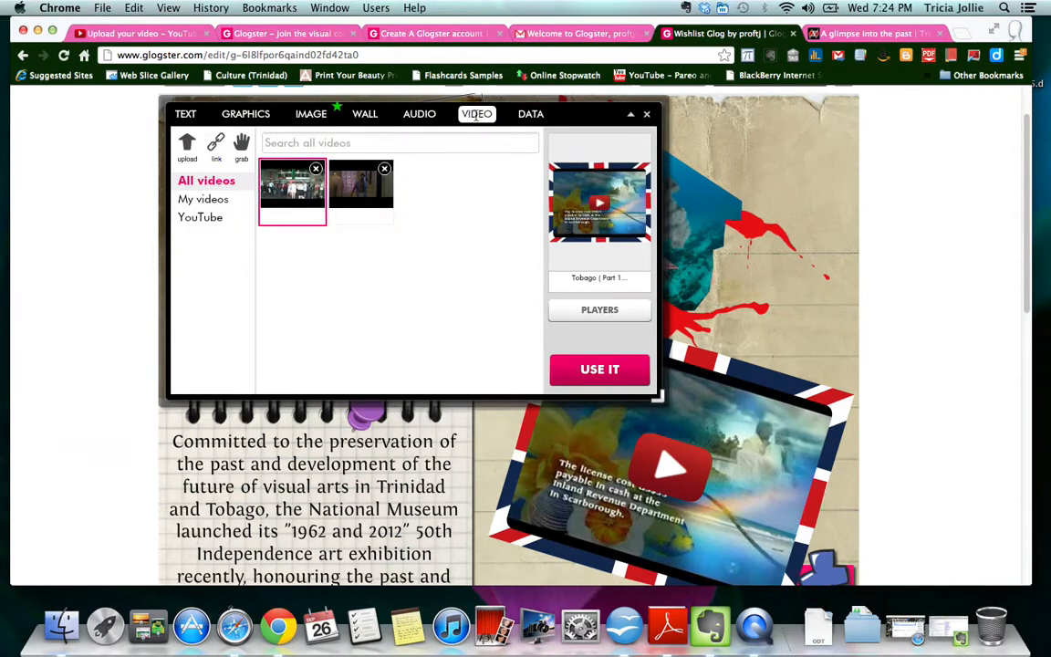
- Check the empty audio list, then close the media panel to view the glog
left_click(418, 115)
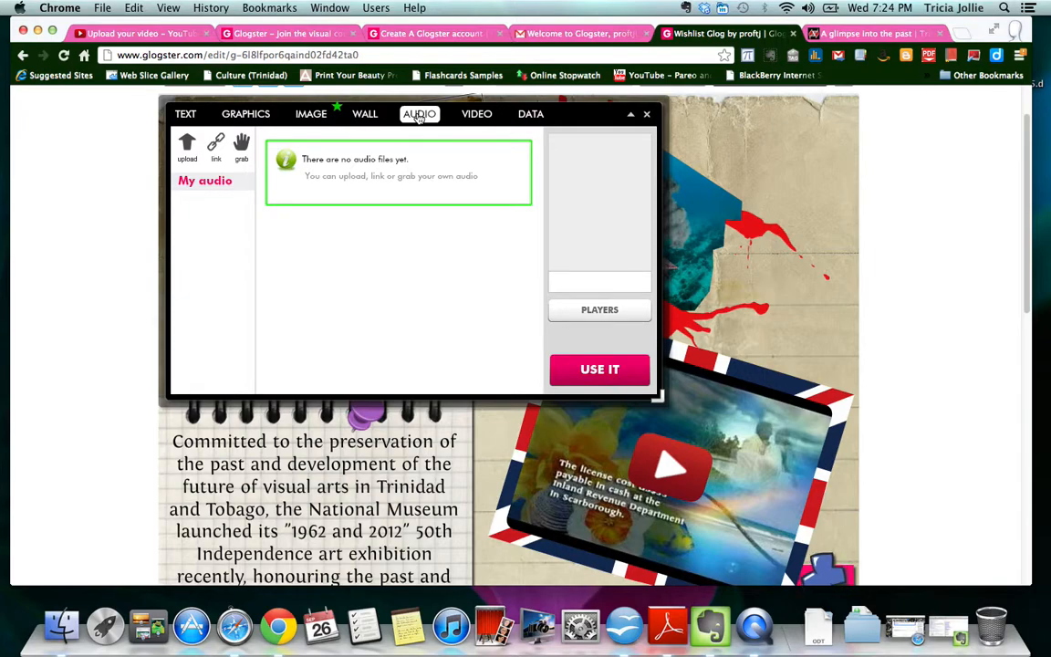
left_click(646, 117)
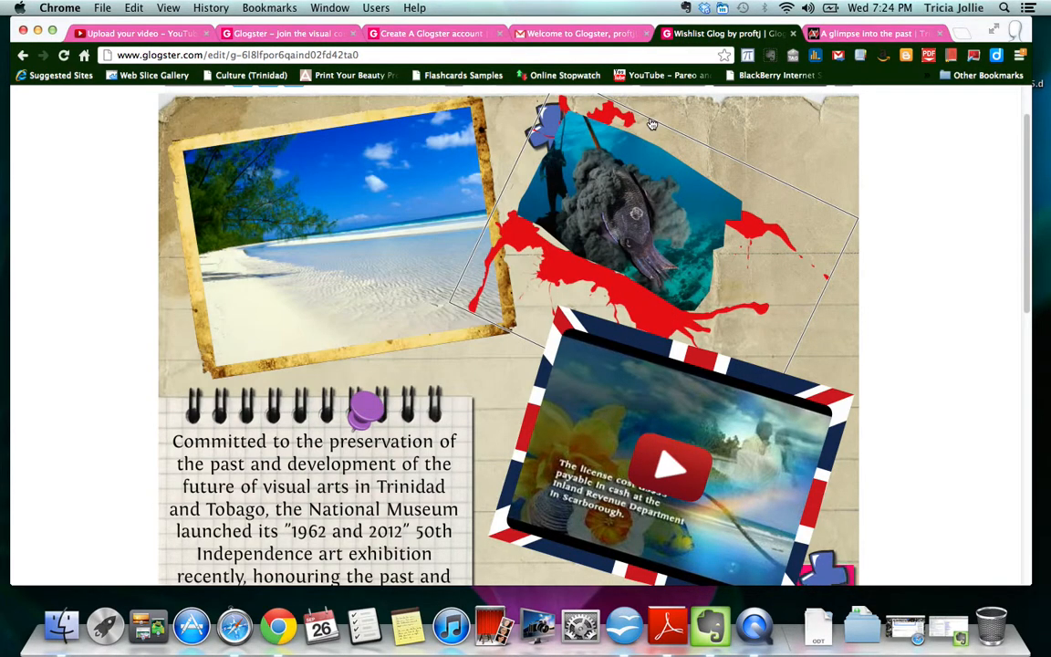
scroll(610, 323, "up", 1)
scroll(609, 323, "up", 3)
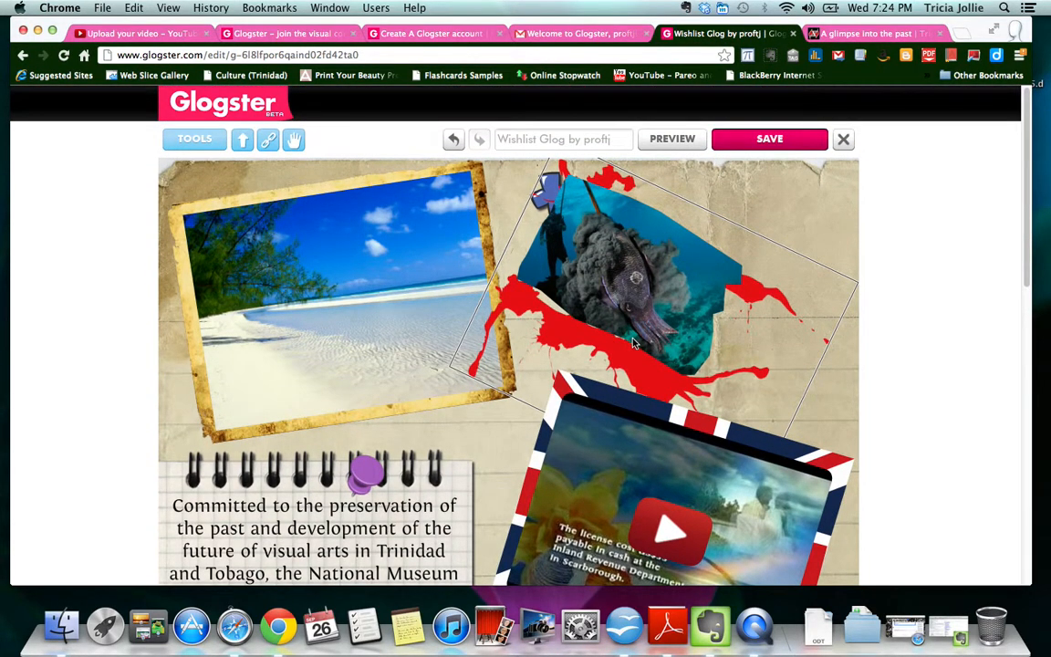
scroll(569, 303, "down", 5)
scroll(569, 303, "up", 6)
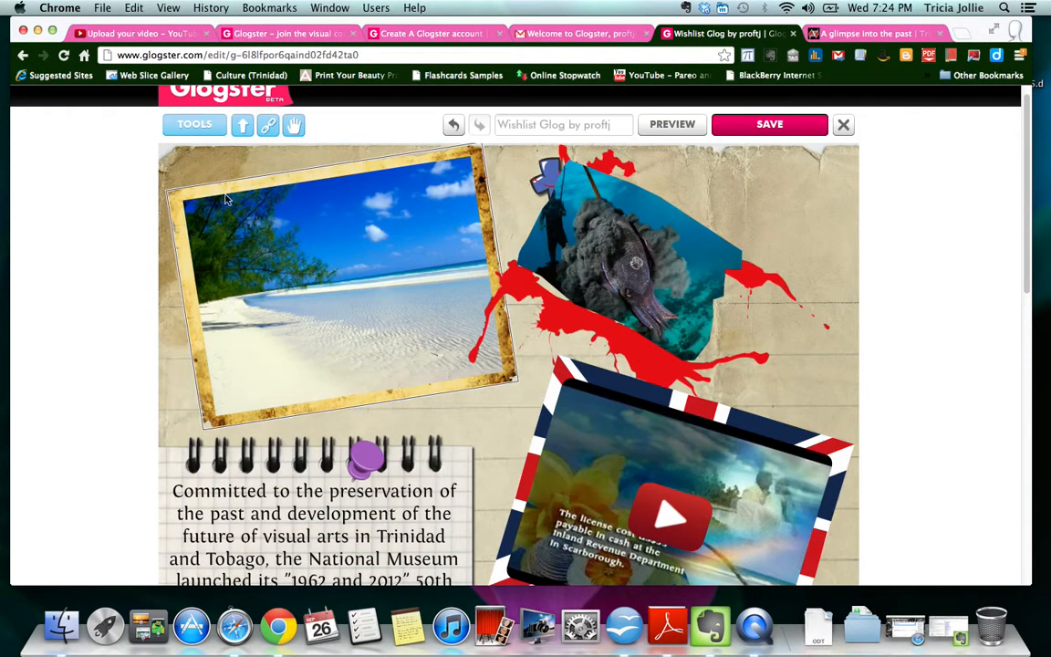
left_click(193, 128)
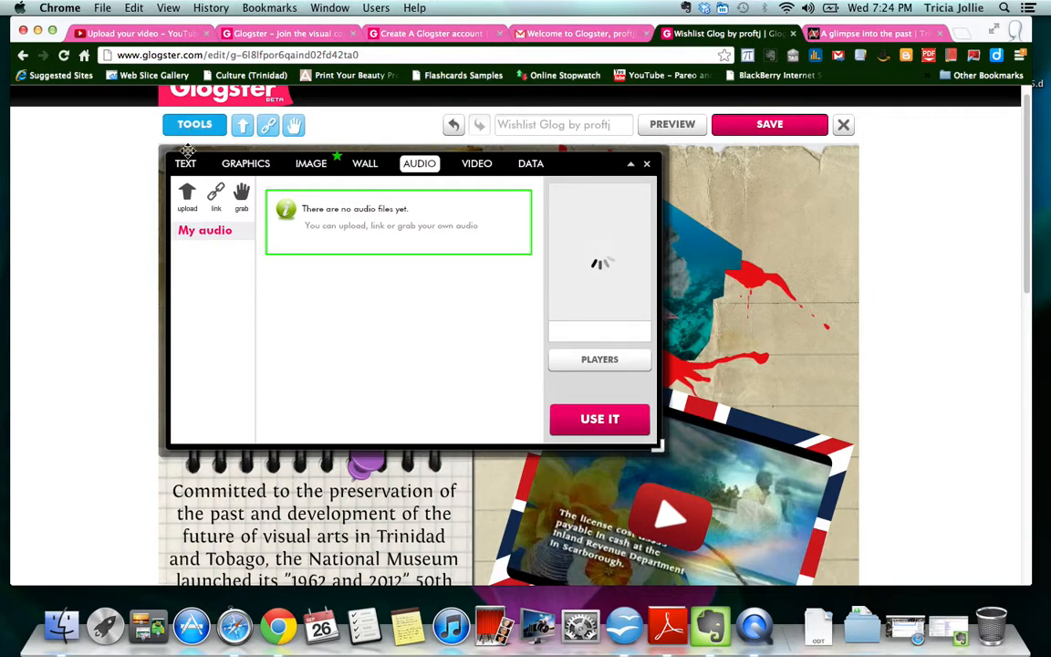
- Open the Wall settings and choose GLOG WALL
left_click(365, 166)
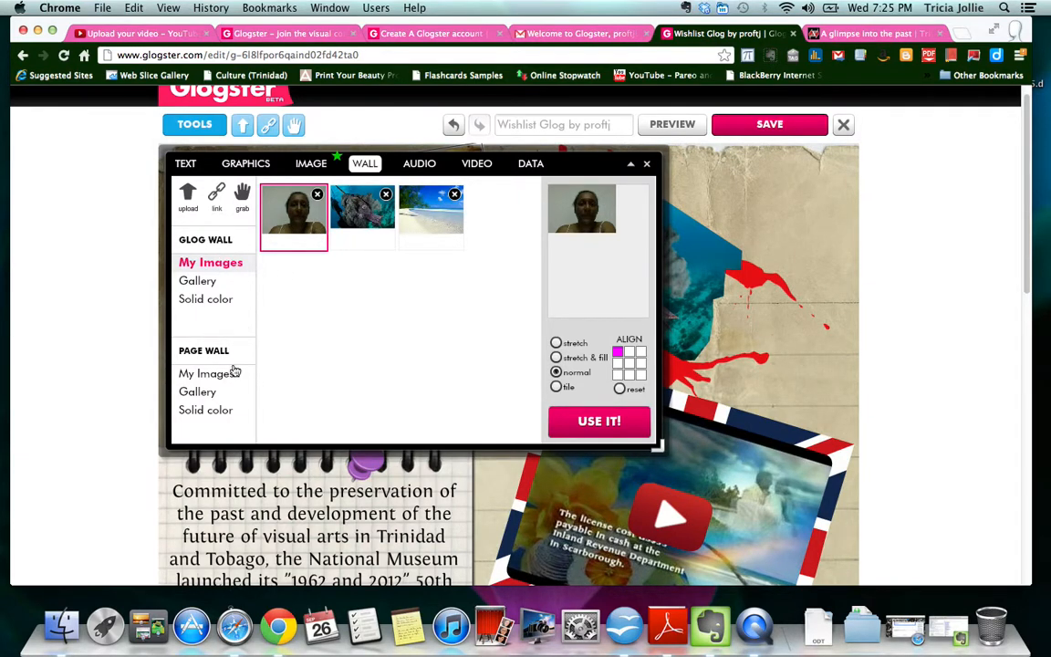
left_click(209, 242)
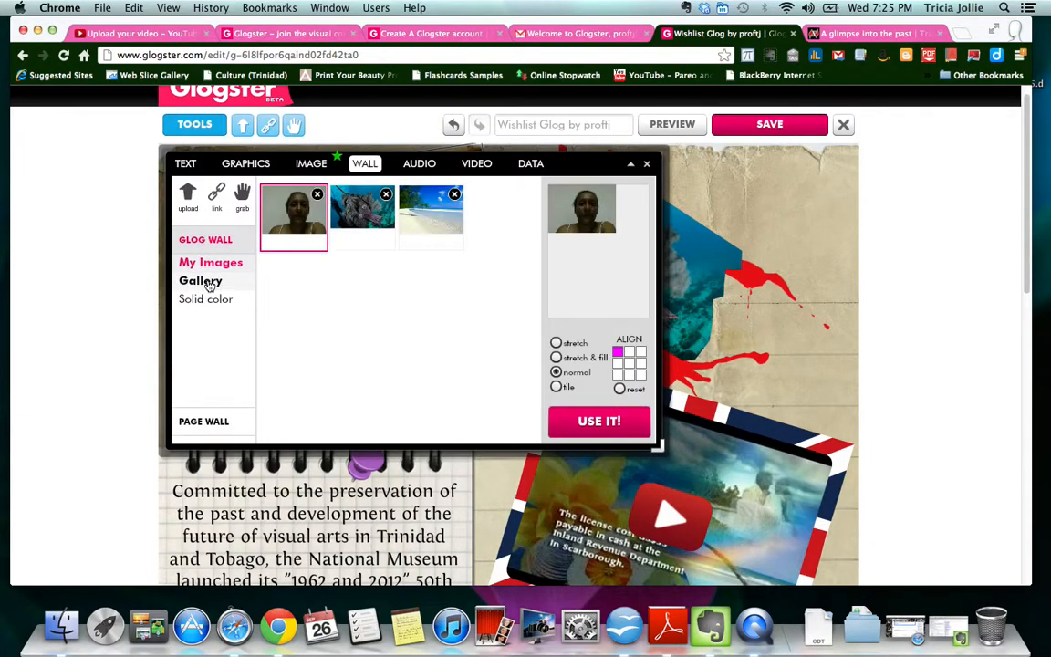
- Apply the green-and-white wavy pattern from the wall gallery as the glog wall
left_click(201, 282)
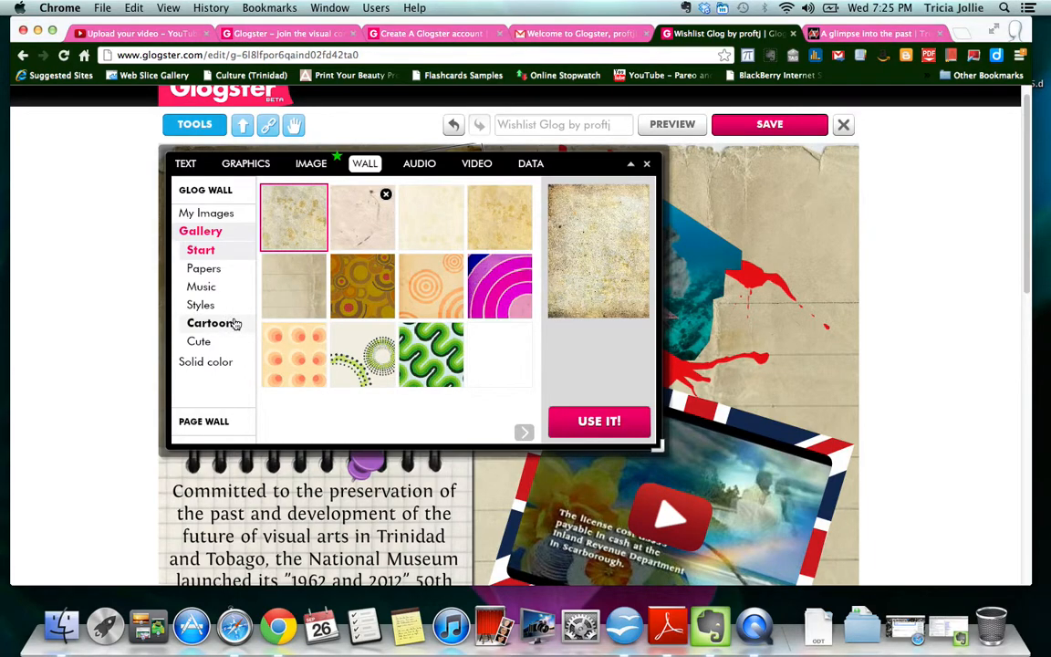
left_click(435, 358)
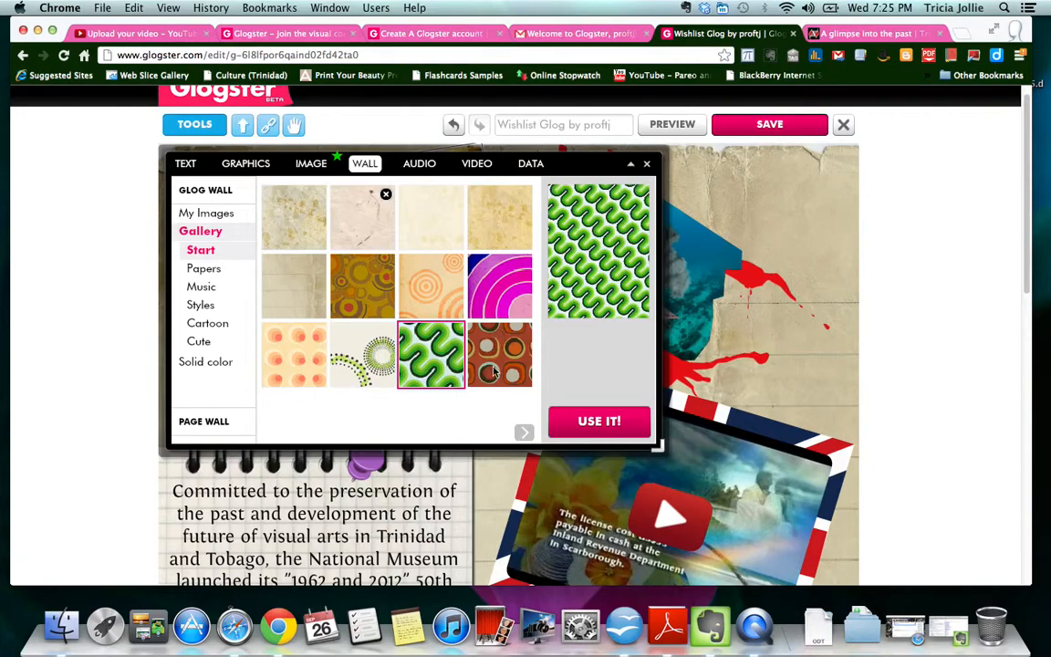
left_click(619, 429)
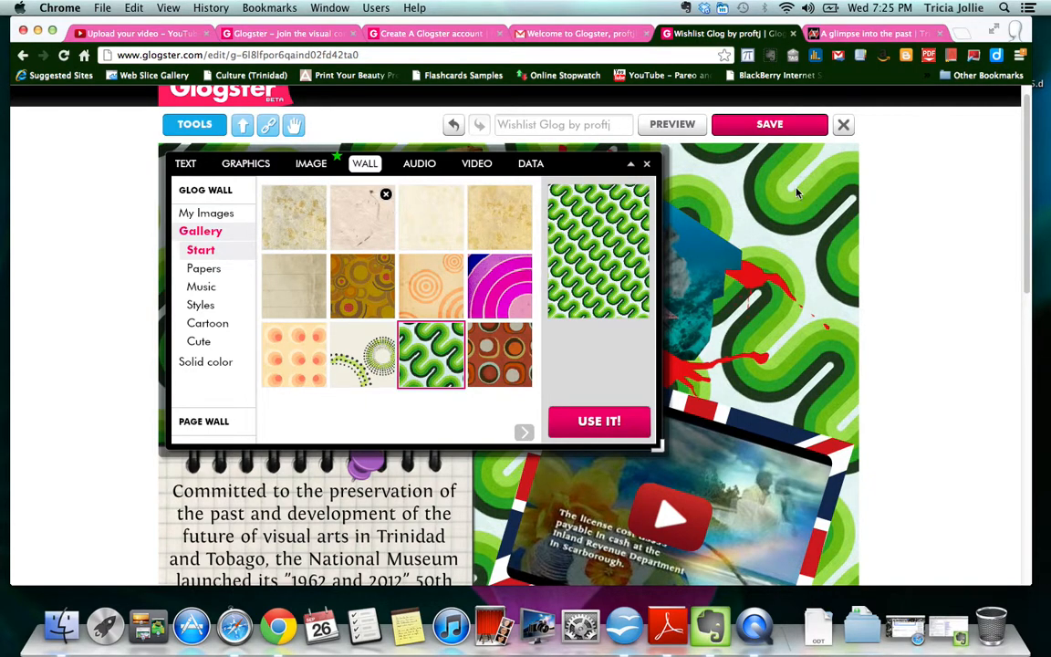
left_click(219, 421)
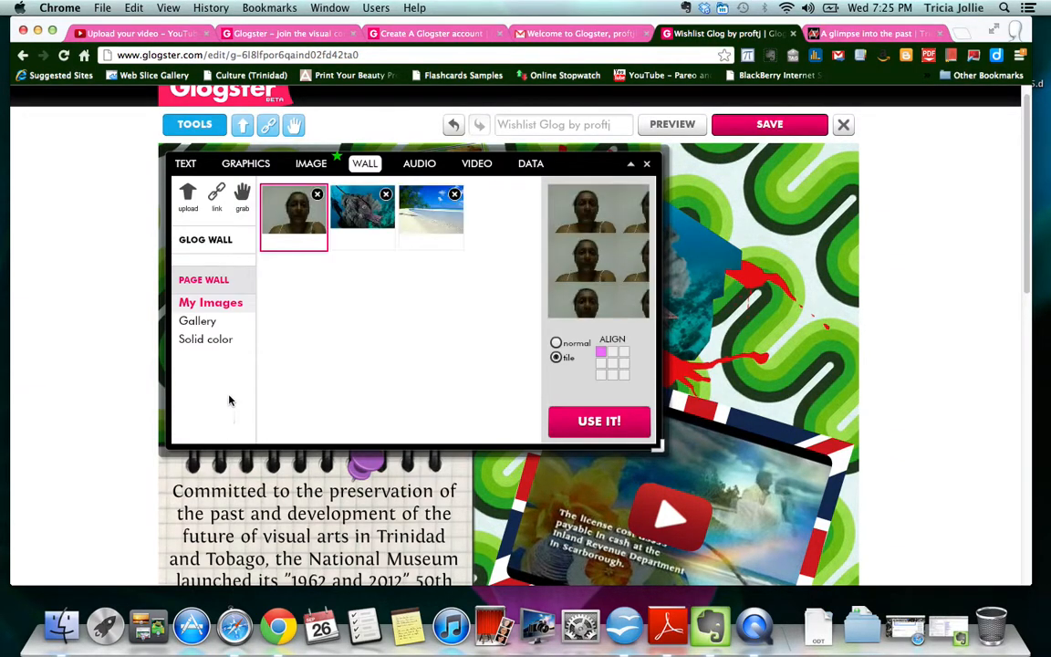
- Make the page wall a solid pink, slightly darkened, and apply it
left_click(194, 325)
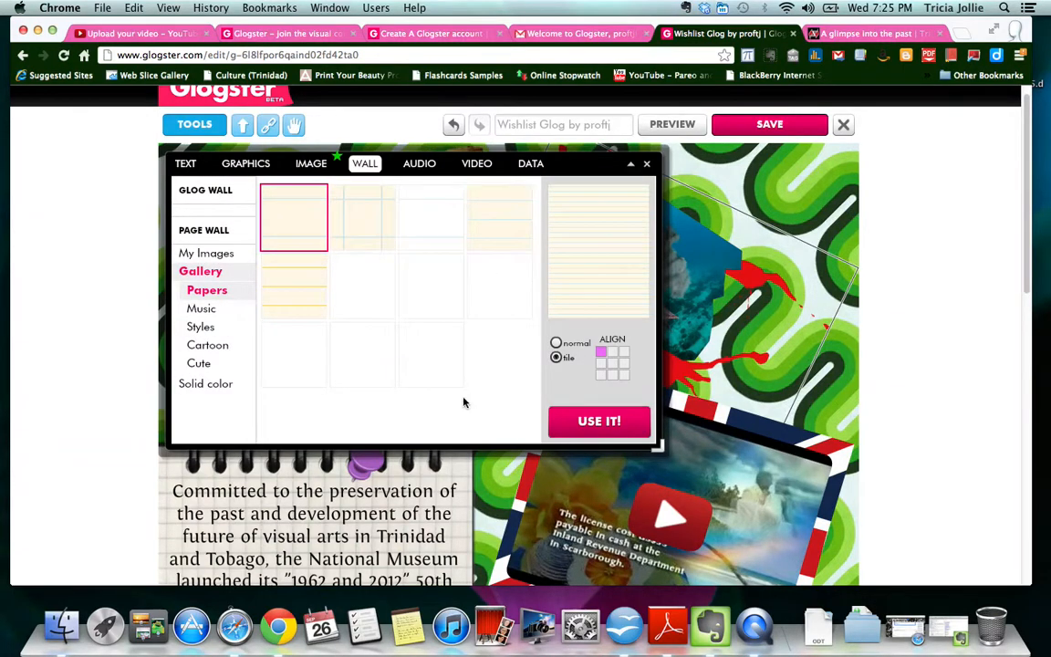
left_click(212, 386)
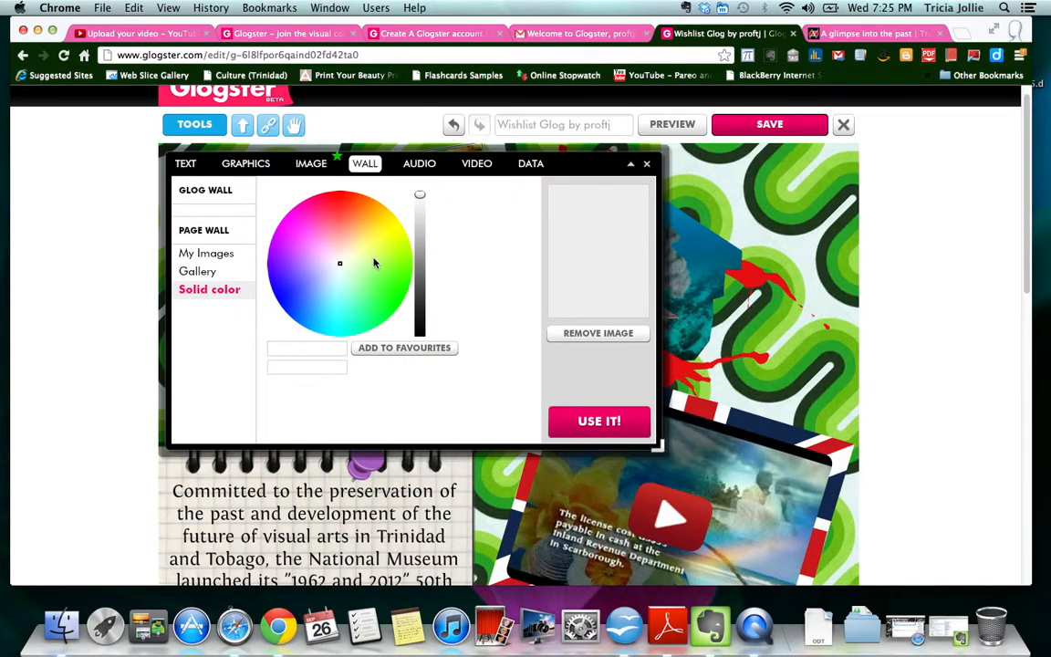
left_click(329, 232)
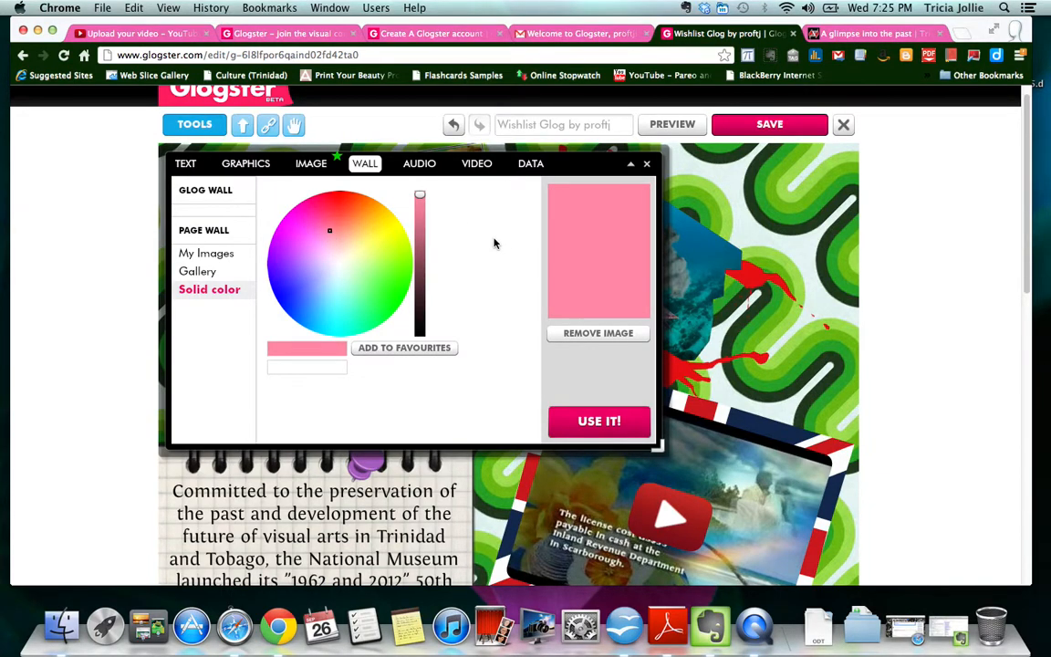
left_click(420, 213)
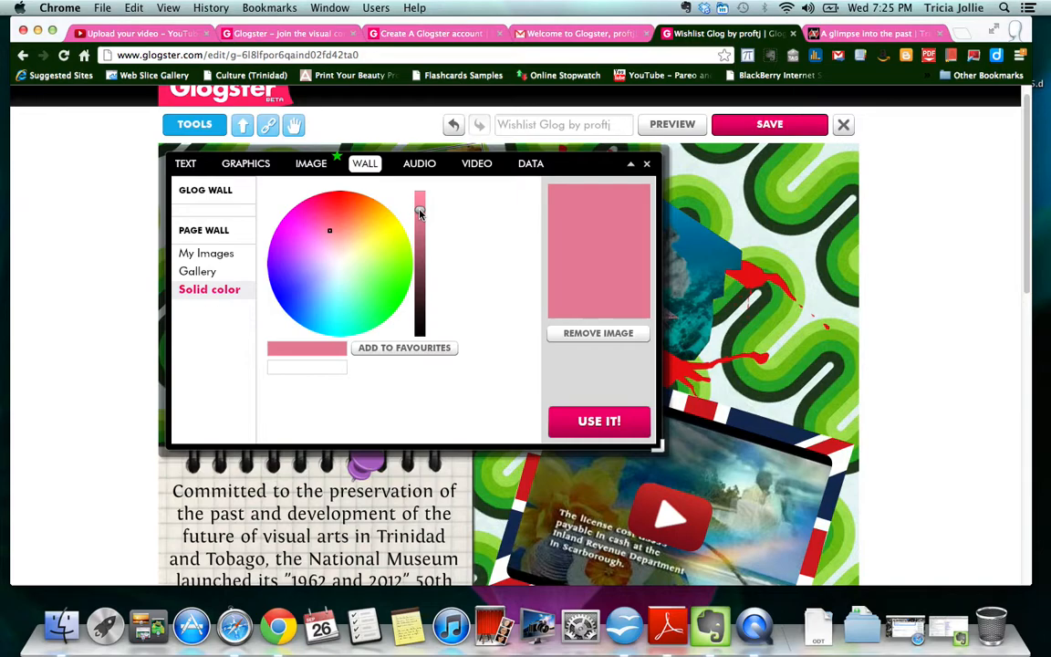
left_click(607, 425)
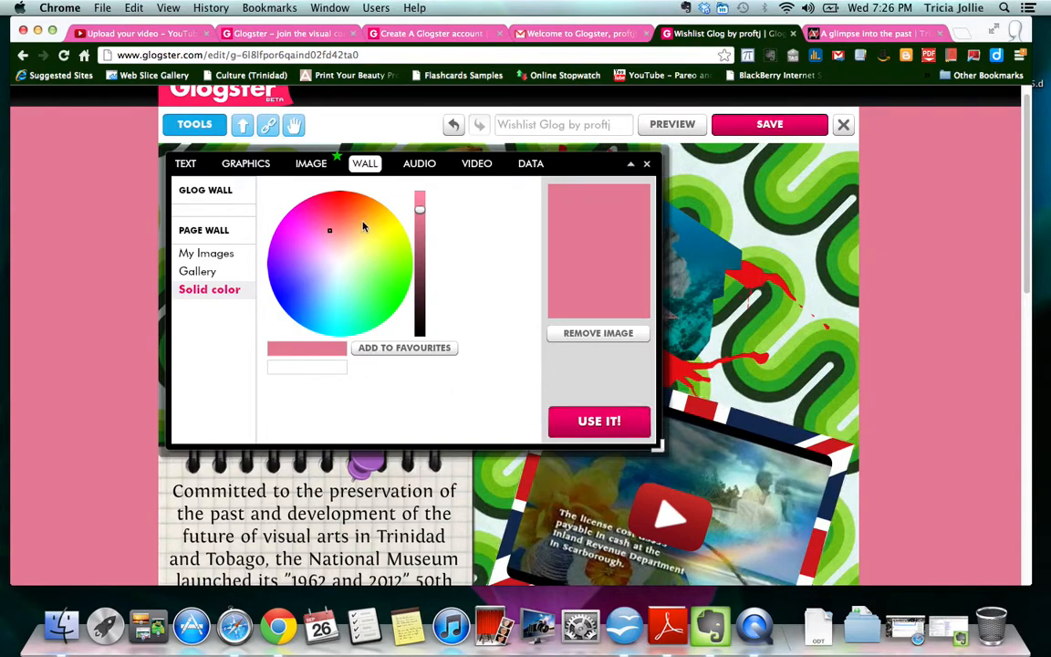
- Browse the Text, Graphics, Image and Wall tools, ending on the empty Audio section
left_click(186, 164)
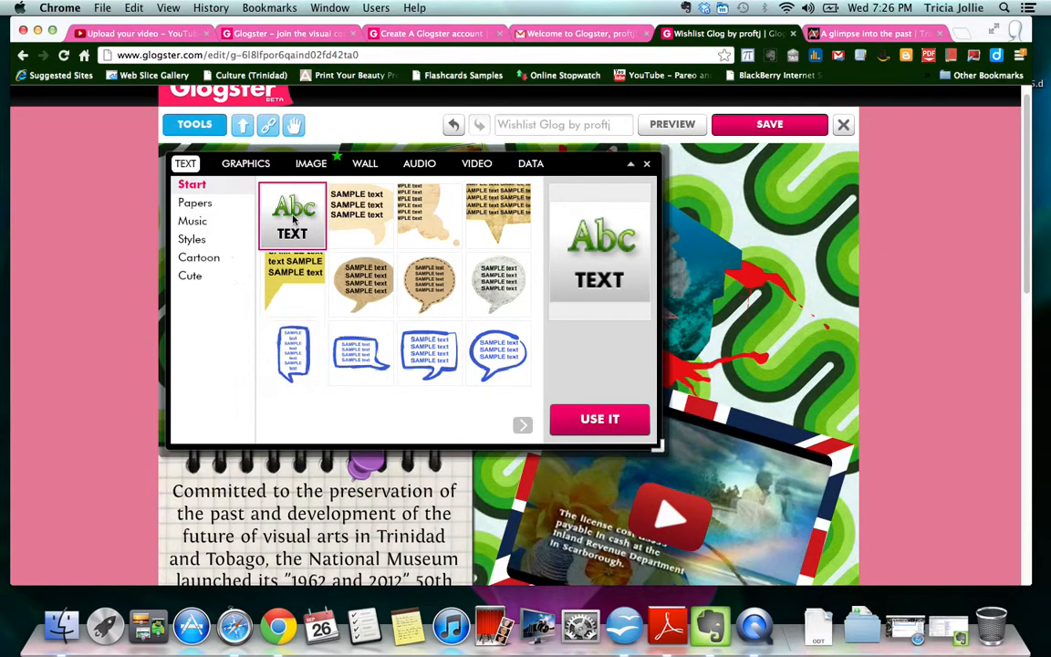
left_click(246, 163)
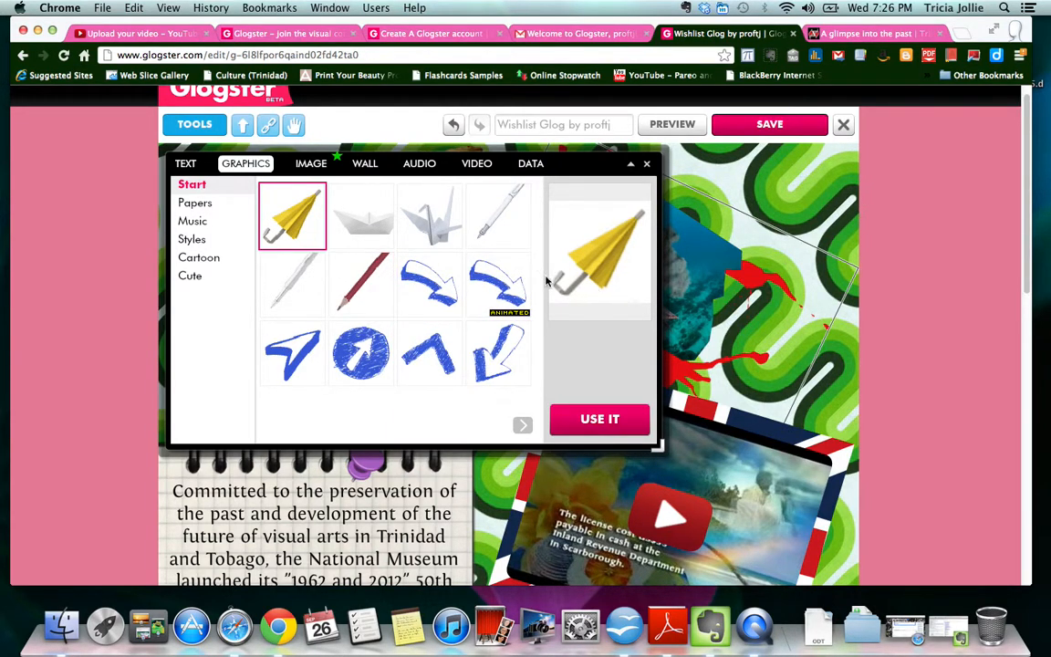
left_click(311, 164)
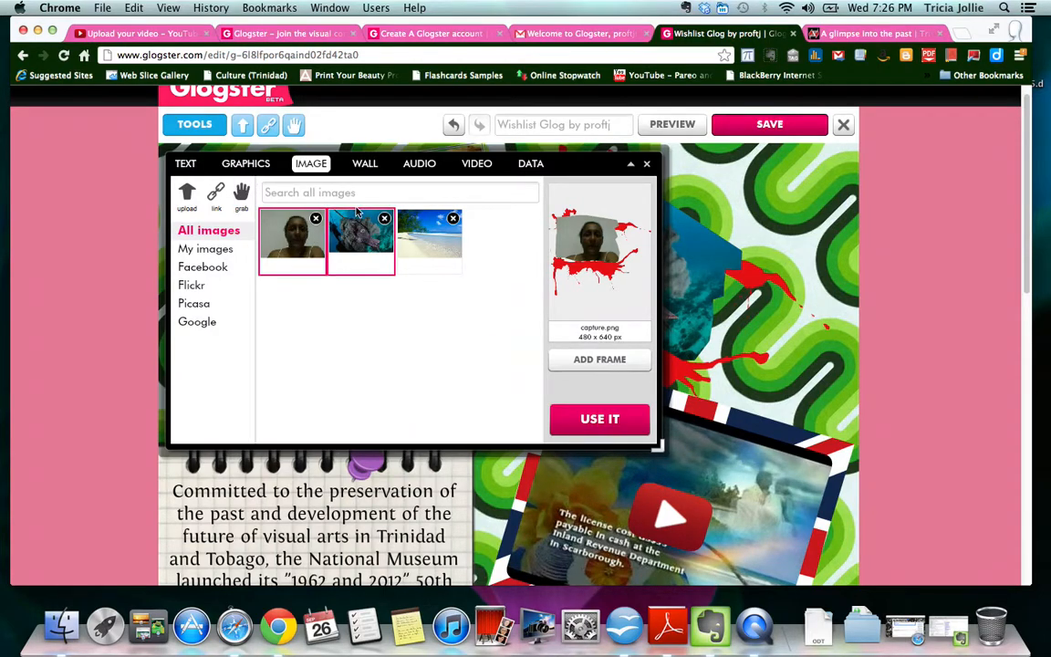
left_click(372, 167)
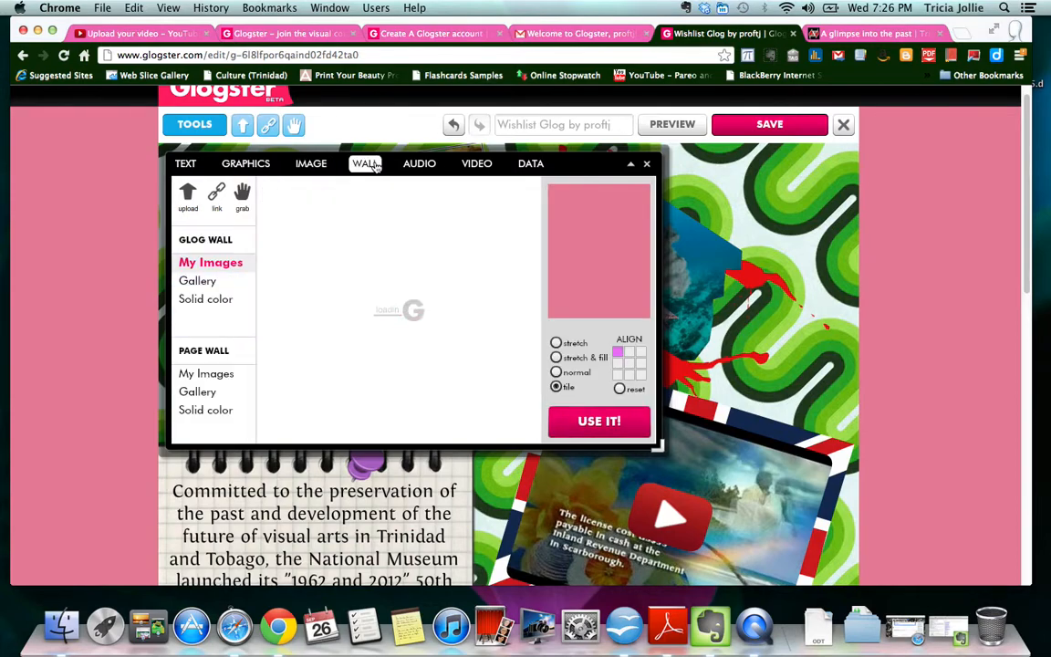
left_click(421, 165)
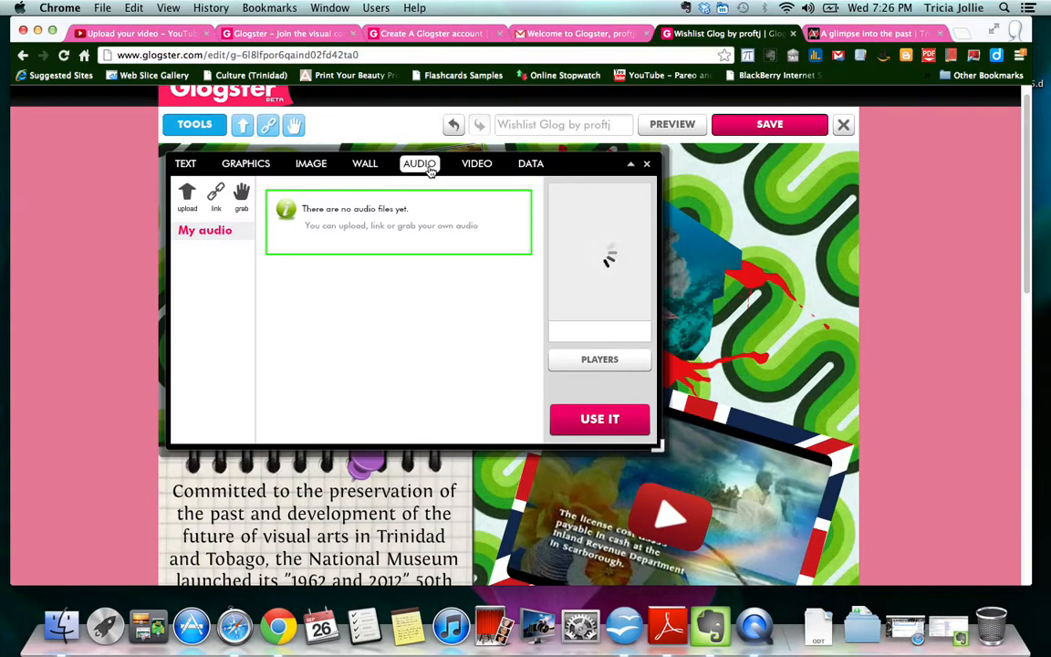
- Delete the uploaded clips under Video > My videos, then close the tools panel
left_click(479, 167)
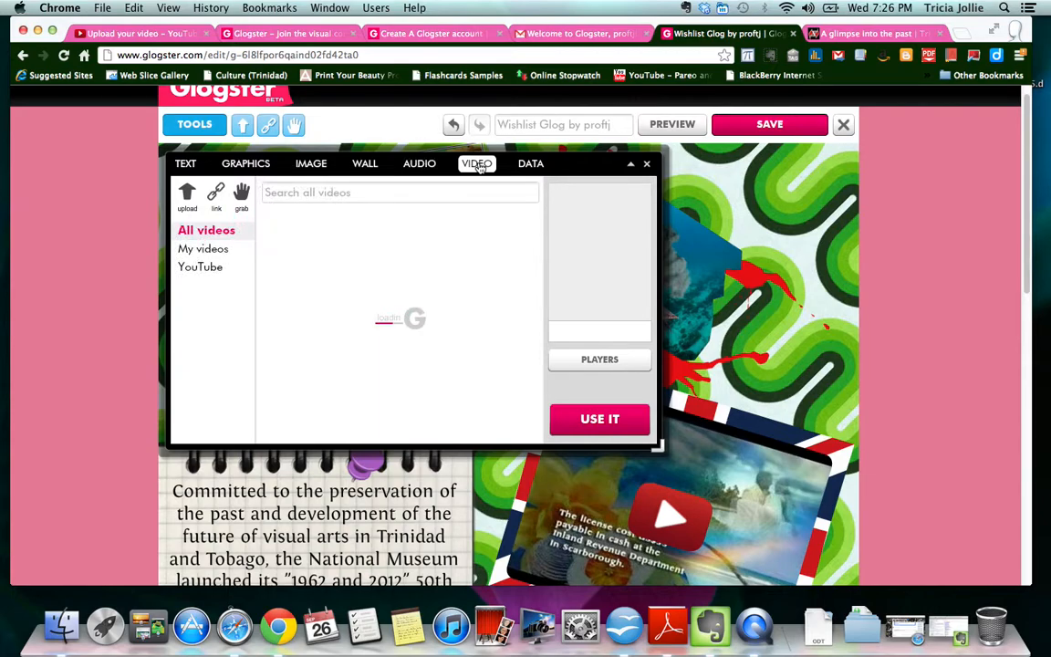
left_click(223, 254)
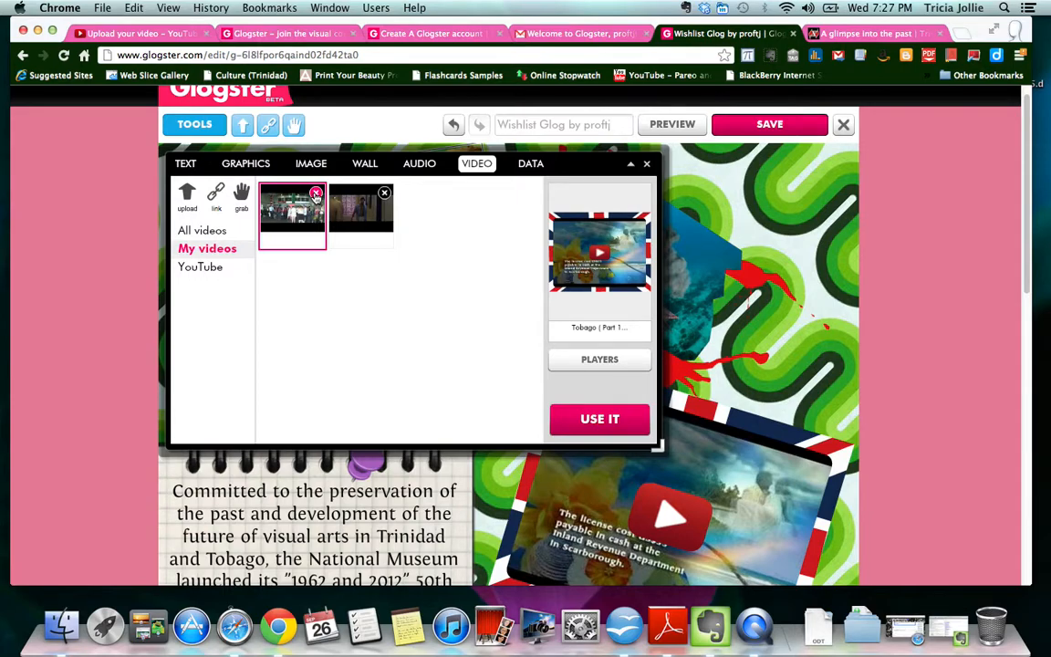
left_click(316, 194)
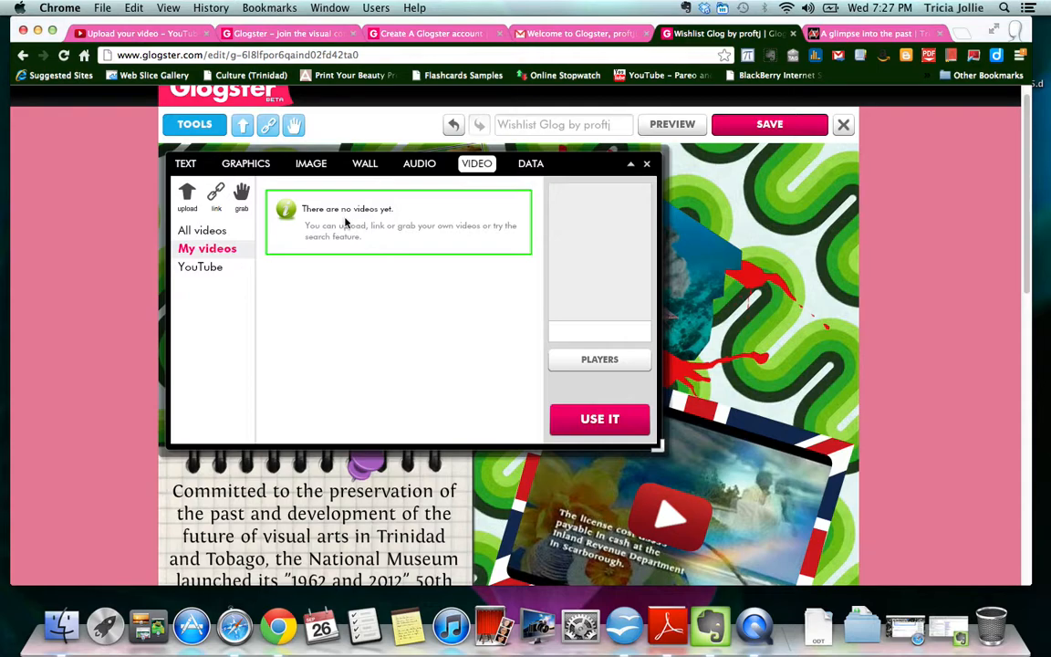
left_click(646, 165)
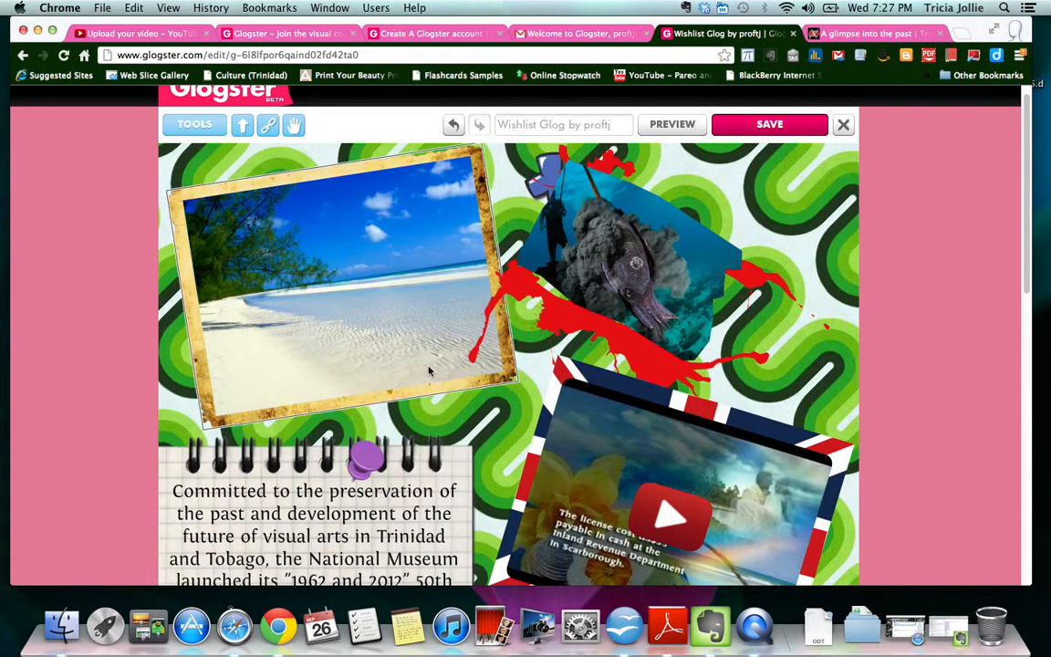
- Turn on Autoplay in the YouTube video's settings
scroll(628, 341, "down", 5)
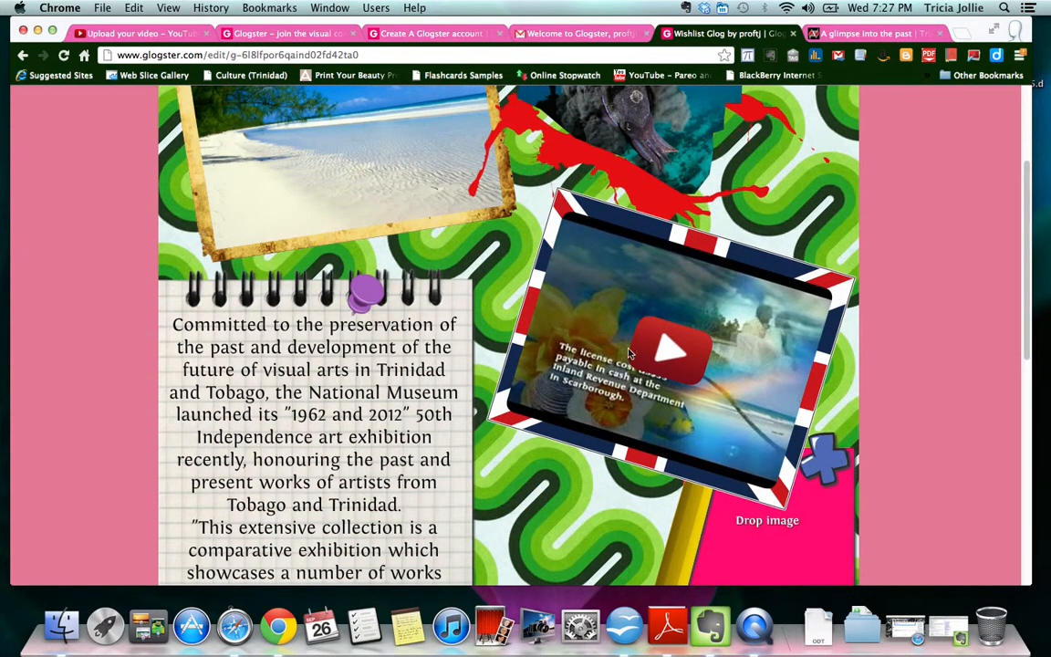
left_click(685, 245)
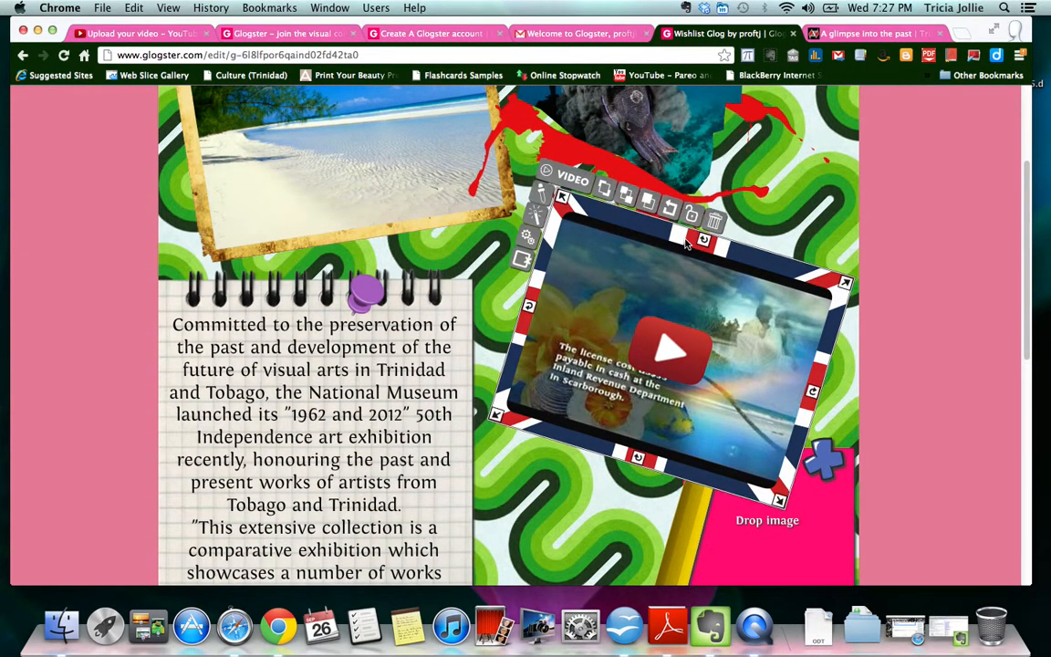
left_click(527, 237)
left_click(398, 223)
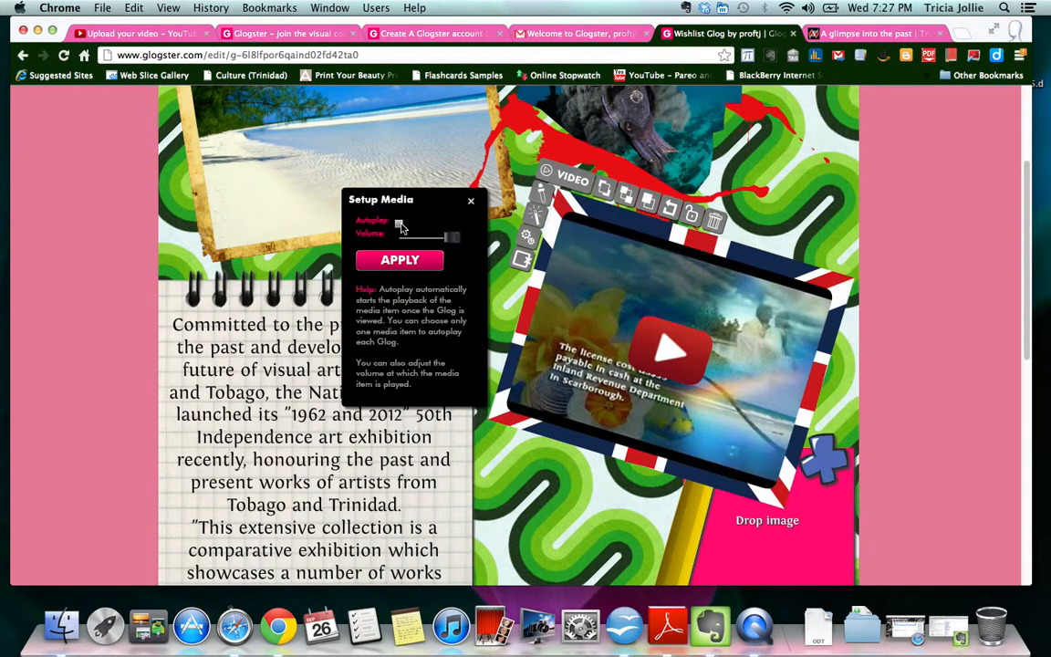
left_click(415, 260)
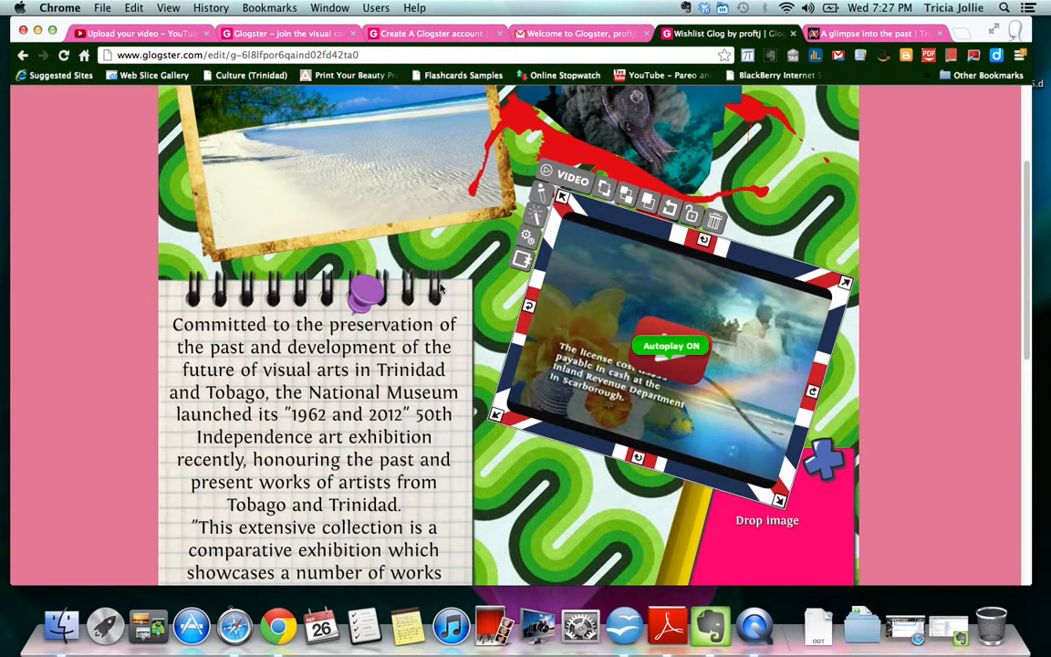
- Delete the empty Drop video placeholder and the lower empty Drop image box
scroll(604, 493, "down", 5)
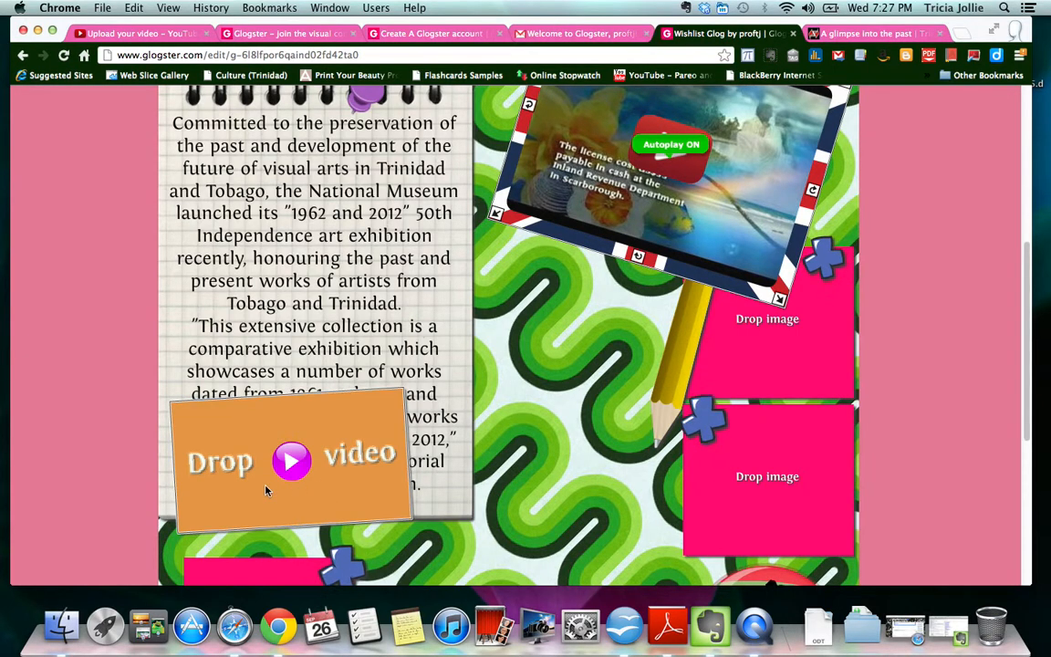
left_click(290, 481)
left_click(343, 380)
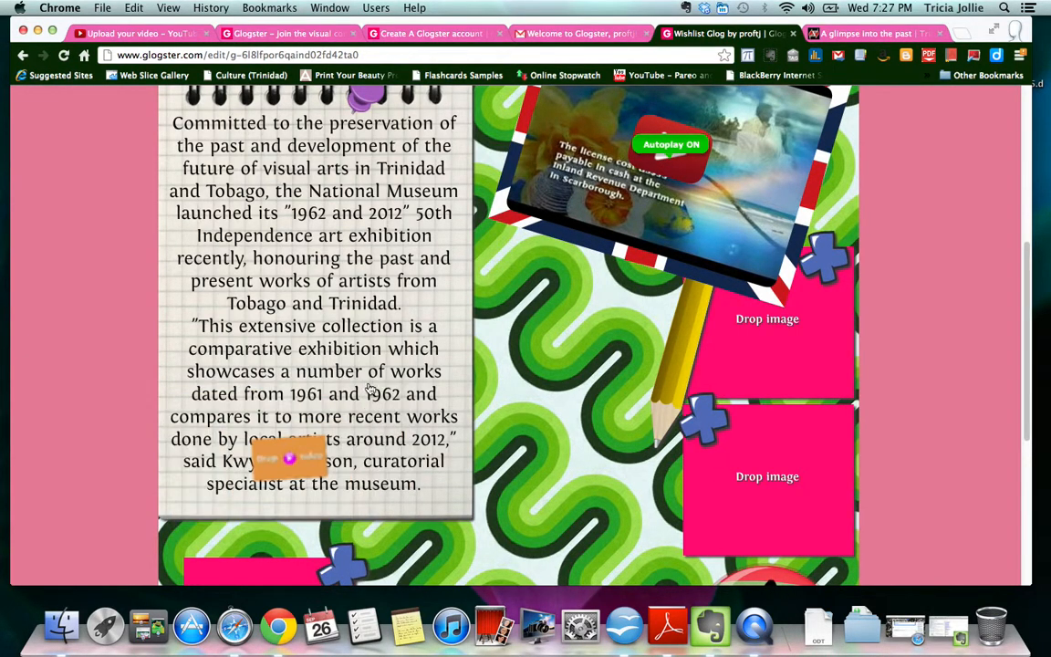
left_click(743, 451)
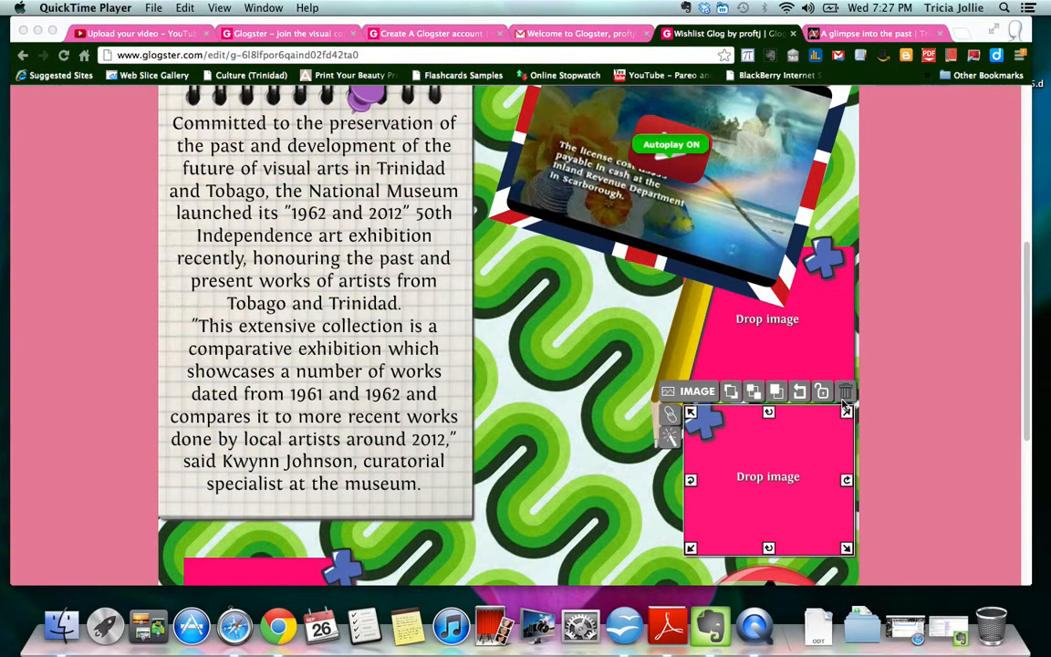
left_click(782, 420)
left_click_drag(699, 496, 615, 520)
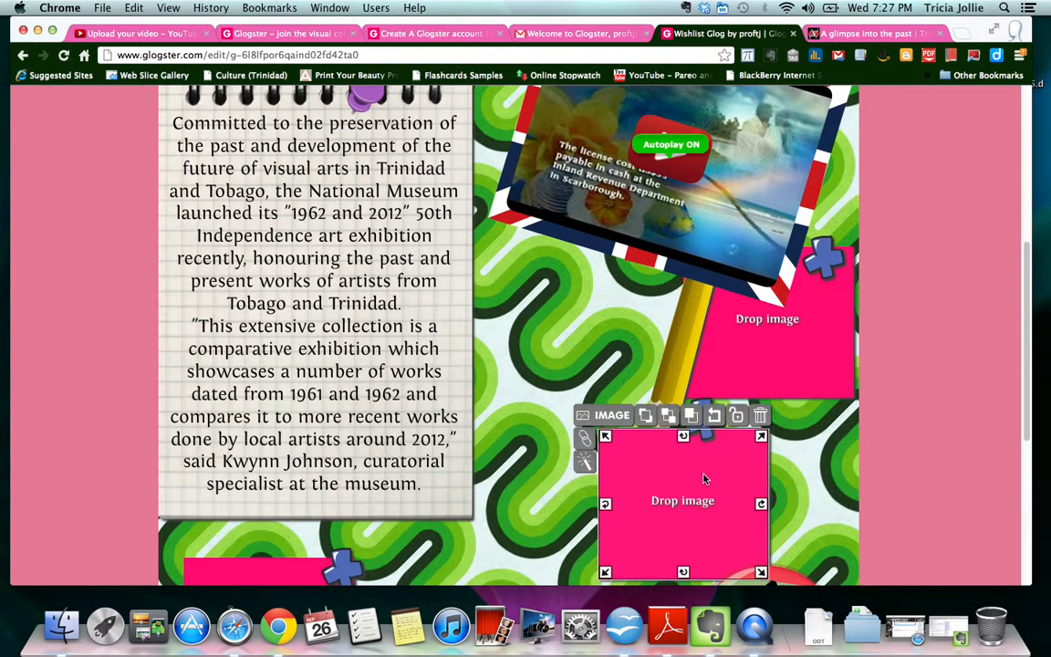
left_click(760, 416)
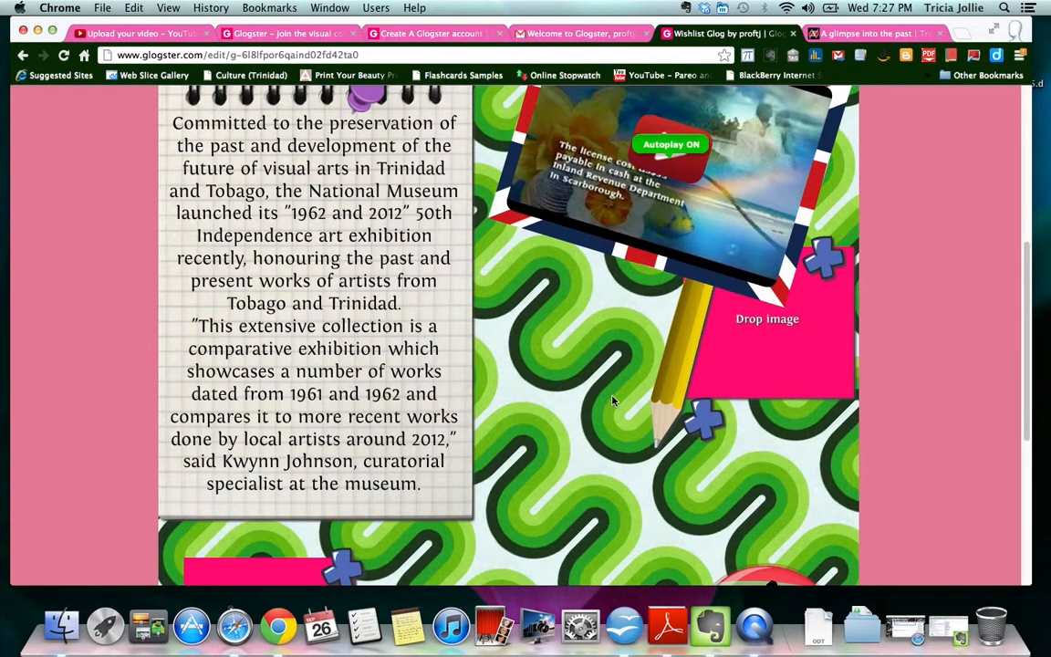
scroll(613, 399, "up", 5)
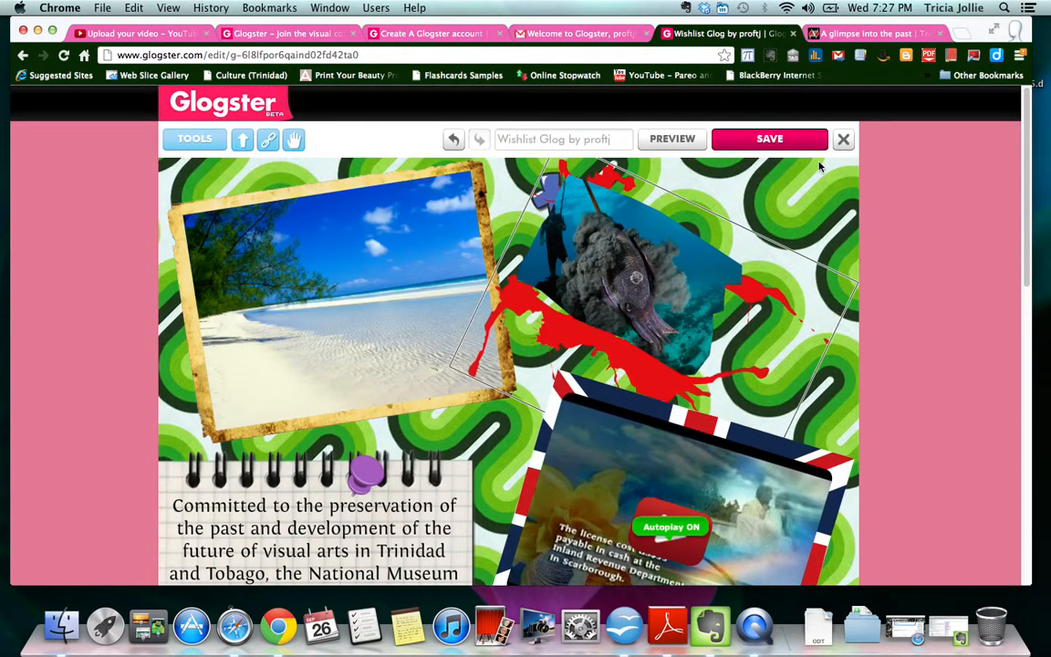
- Save the glog with the name TEST and Private visibility
left_click(743, 142)
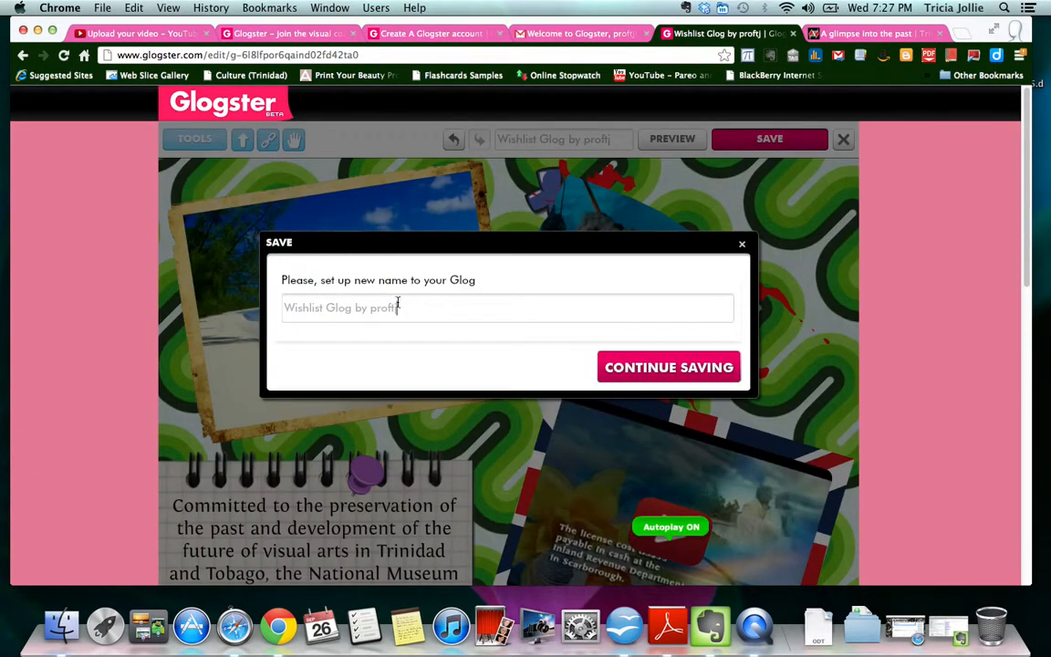
left_click_drag(398, 308, 219, 284)
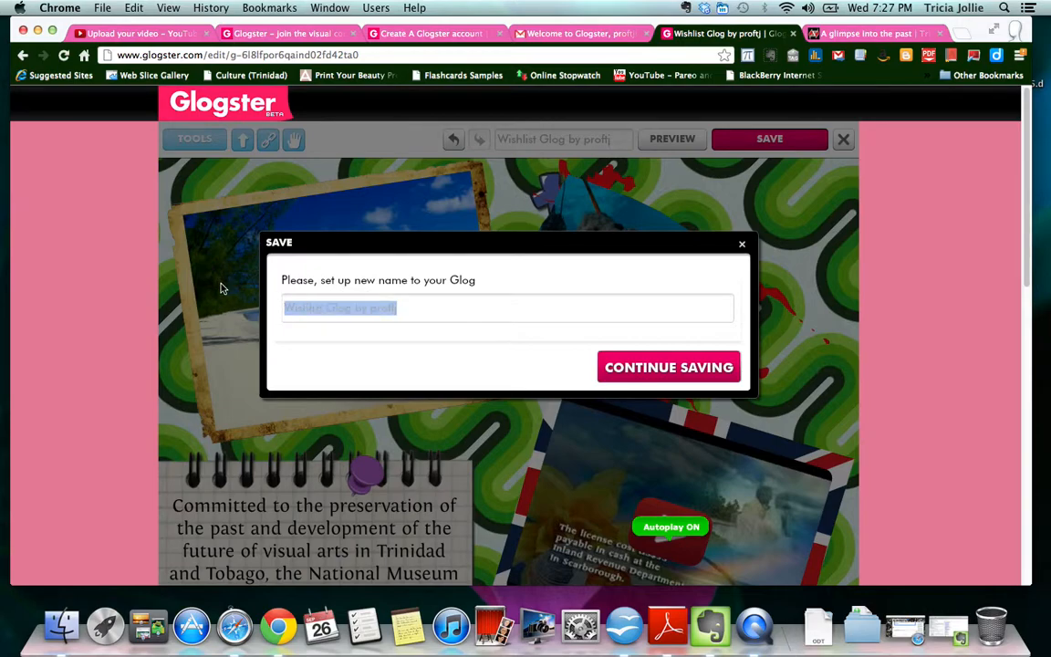
type("TEST")
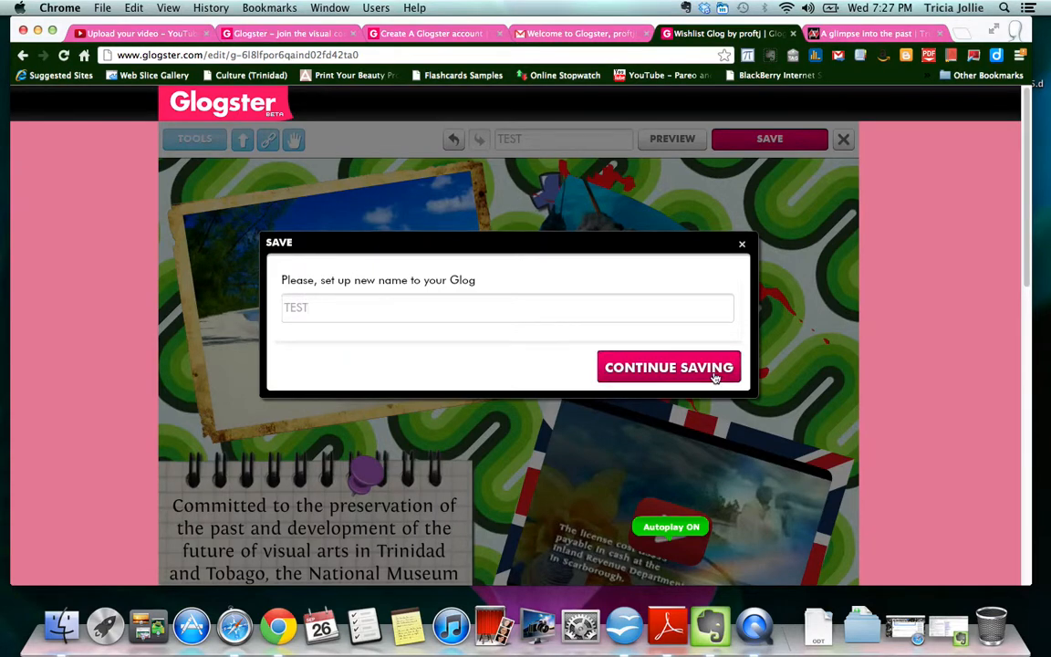
left_click(682, 370)
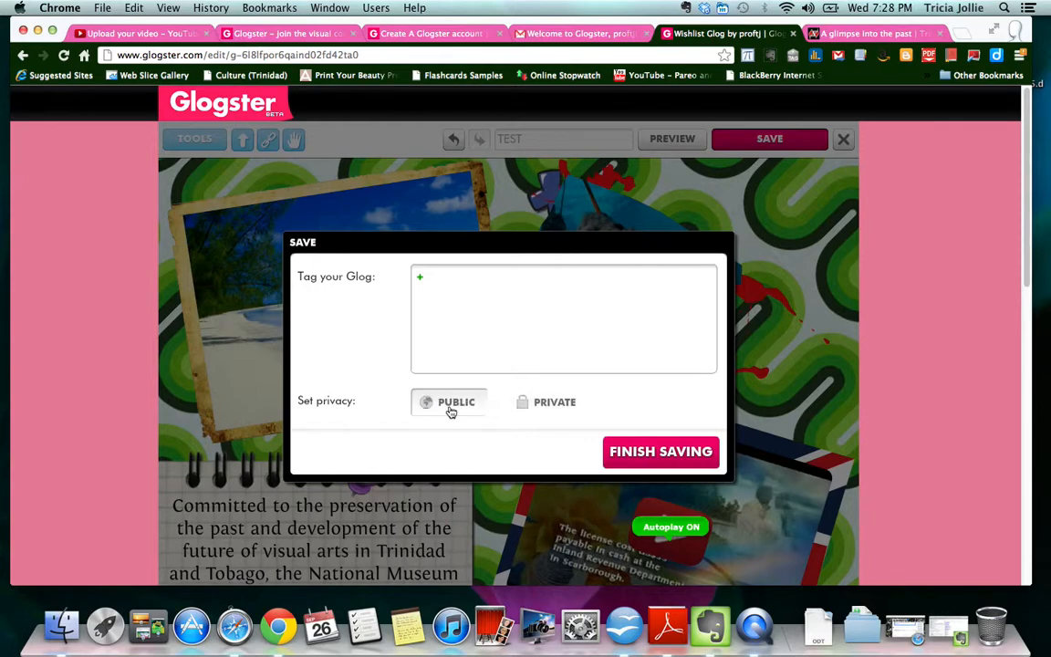
left_click(553, 404)
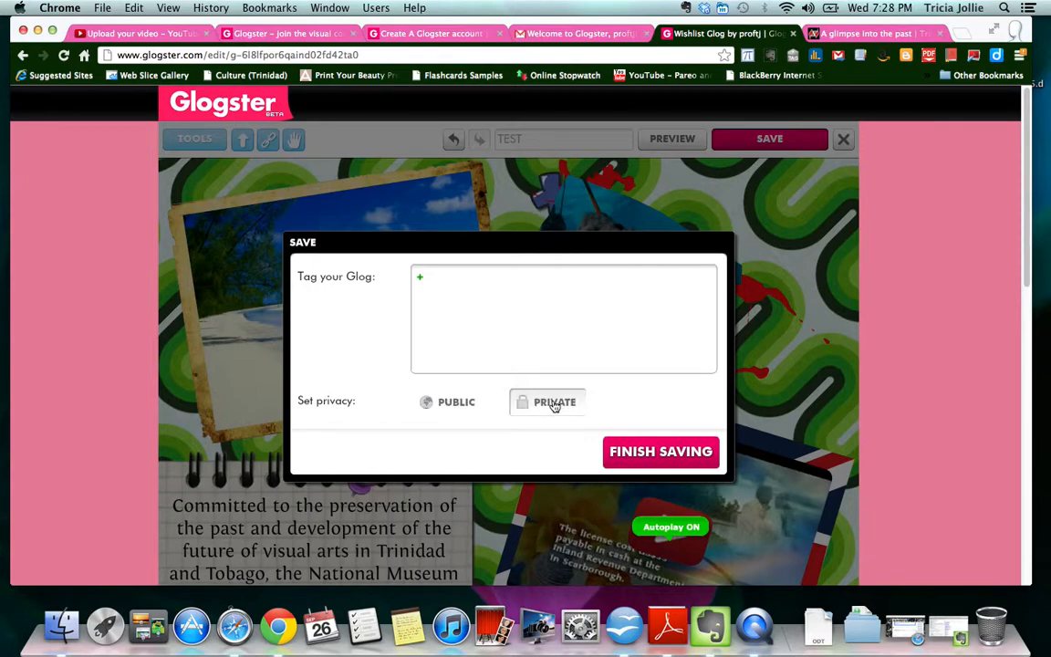
left_click(645, 461)
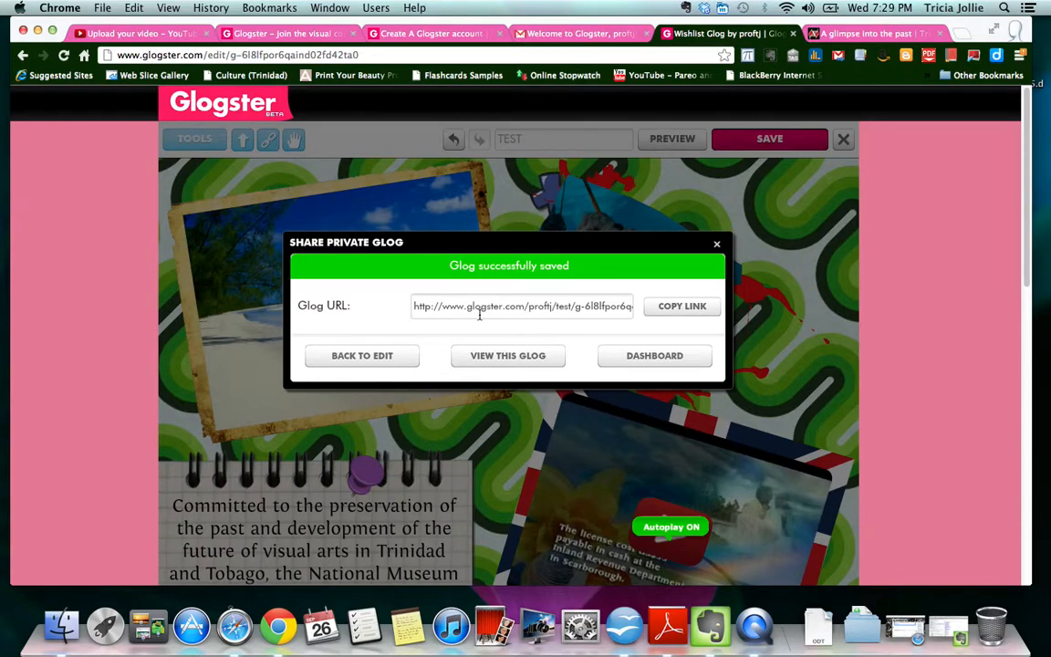
- Copy the glog's link, close the unused Chrome tab, and view the TEST glog
left_click(687, 309)
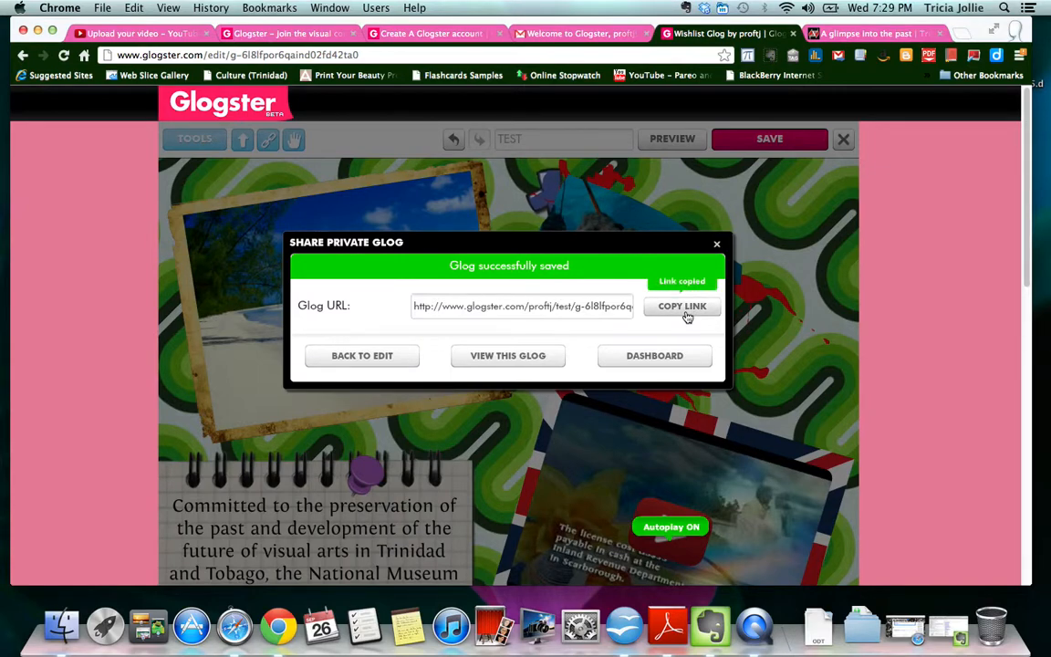
left_click(939, 33)
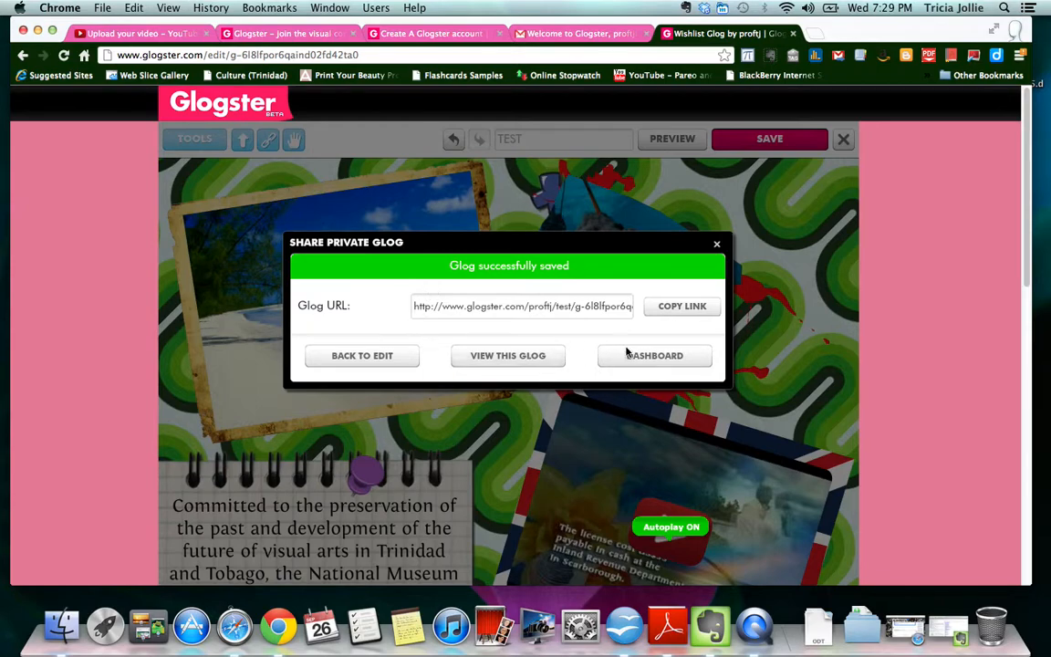
left_click(533, 361)
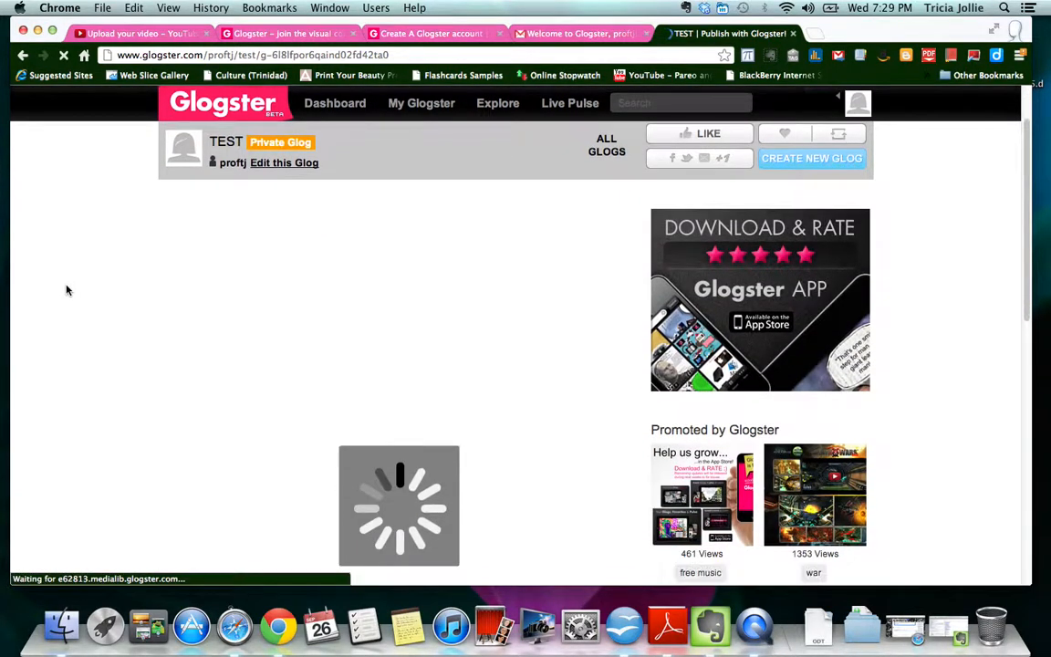
- Scroll down slightly while the TEST glog page loads
scroll(67, 290, "down", 1)
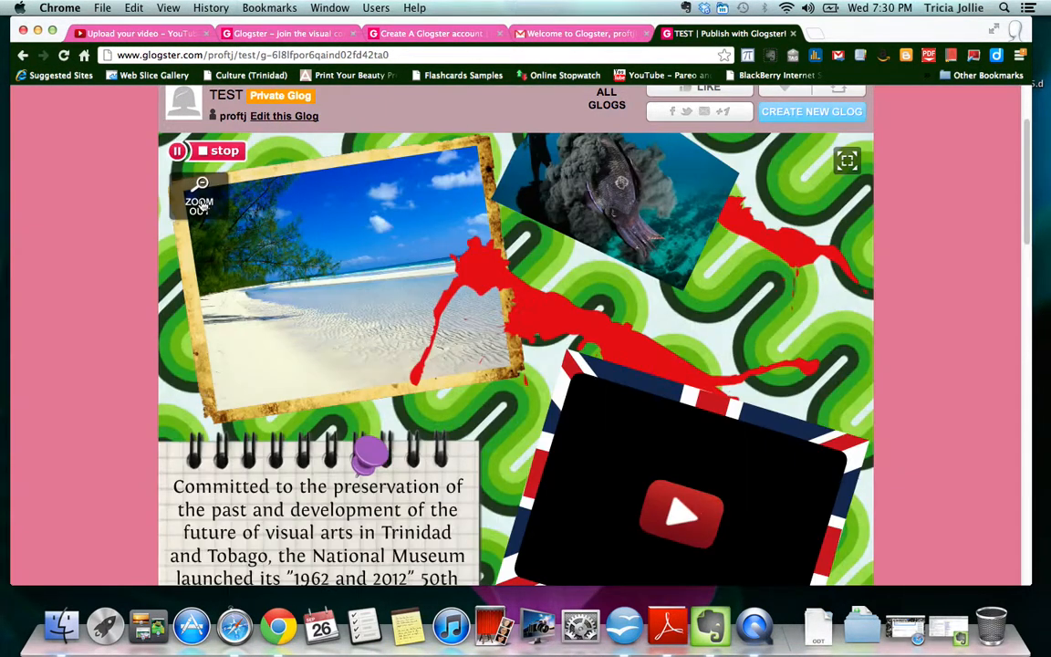
- Show the TEST glog at full size and scroll through it while the Tobago video autoplays
left_click(198, 196)
scroll(981, 240, "down", 5)
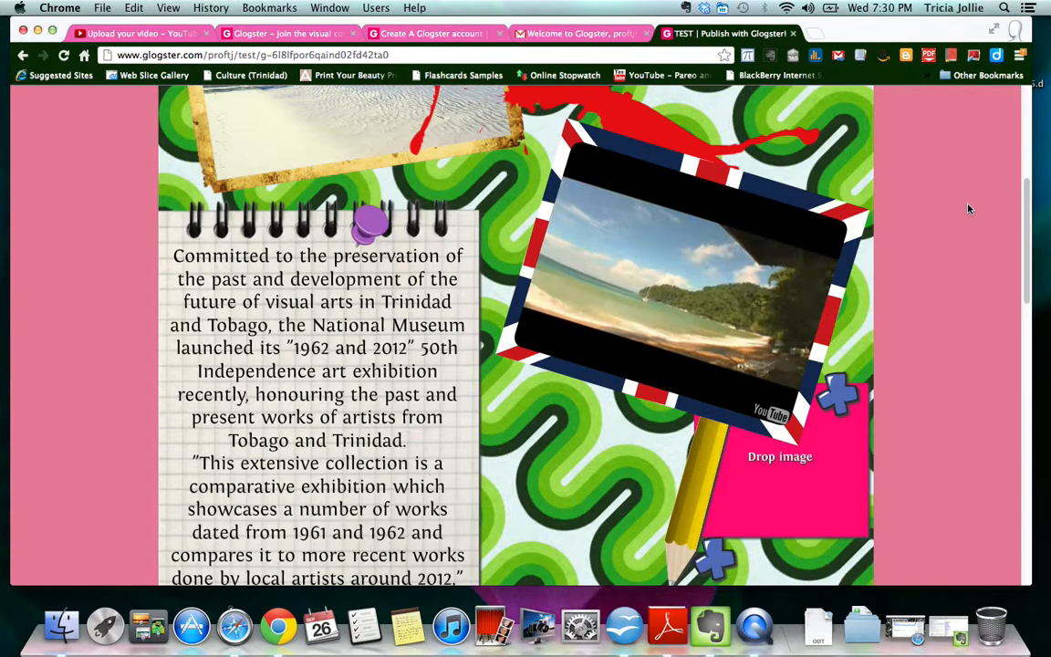
mouse_move(549, 374)
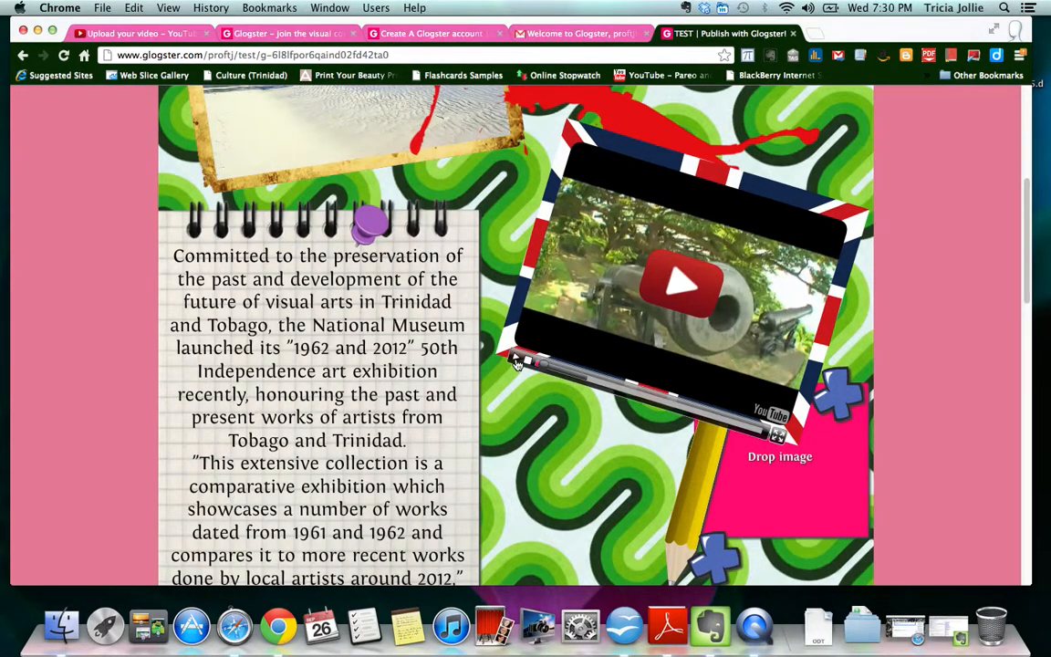
scroll(536, 242, "up", 5)
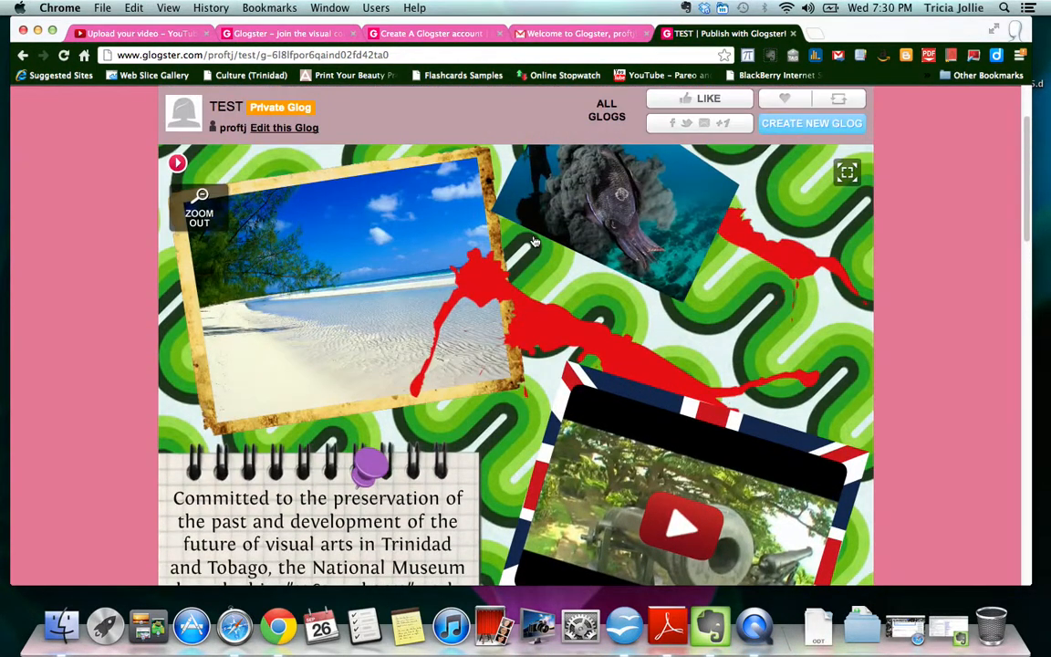
scroll(535, 242, "up", 3)
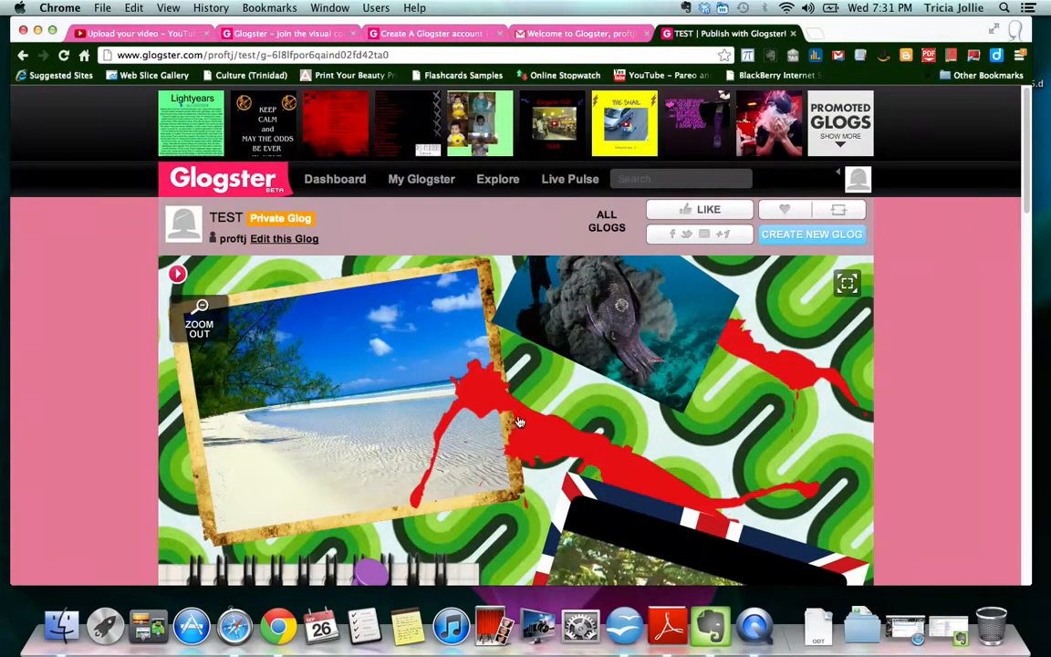
scroll(578, 413, "down", 10)
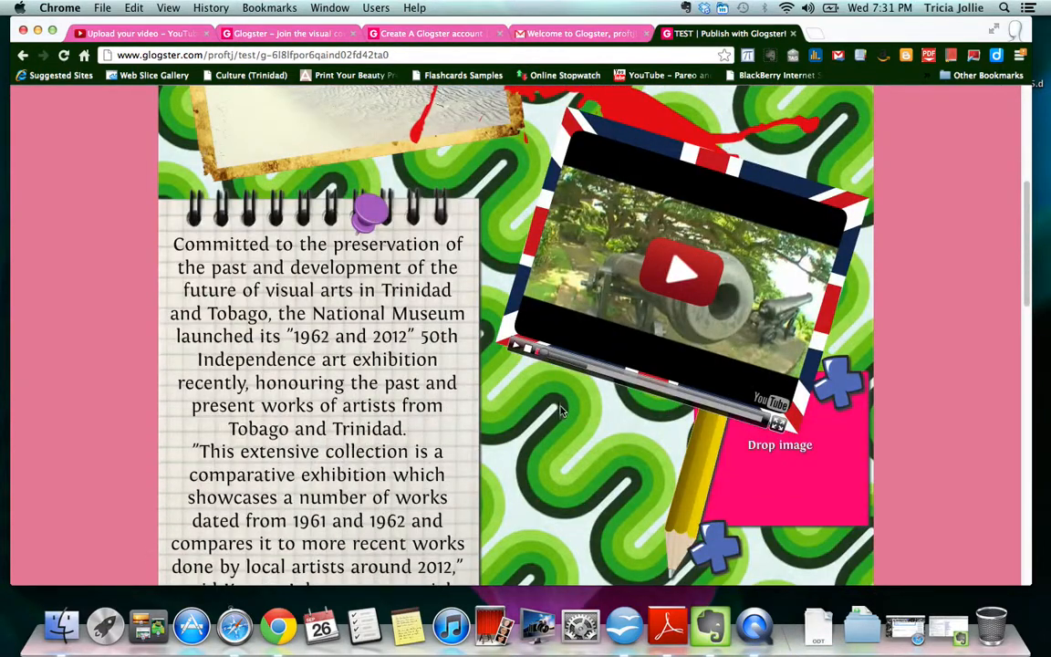
scroll(559, 411, "down", 2)
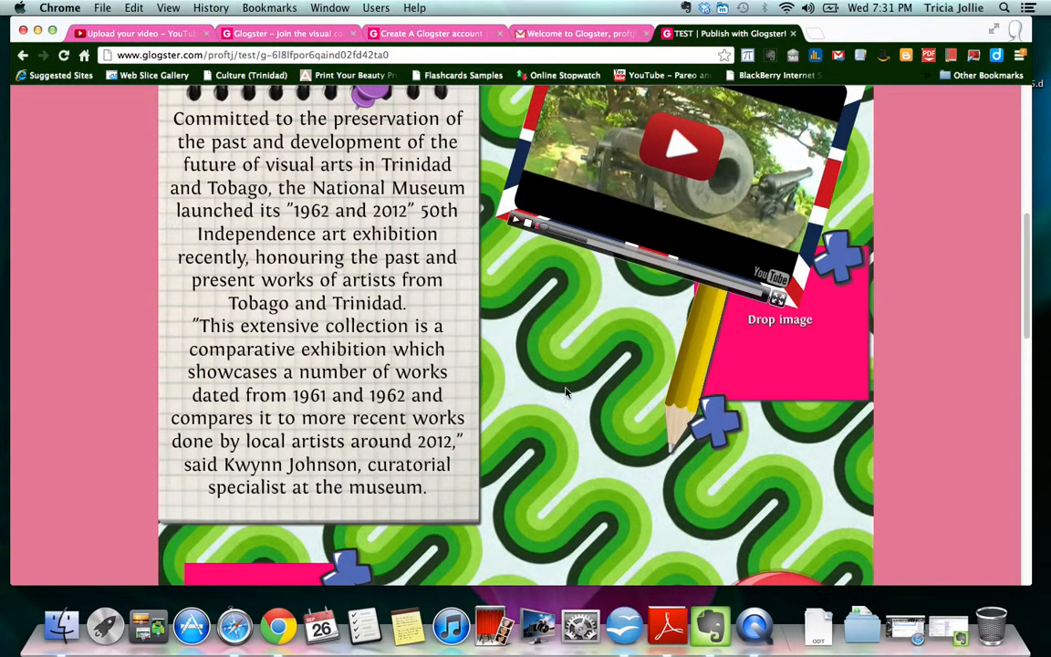